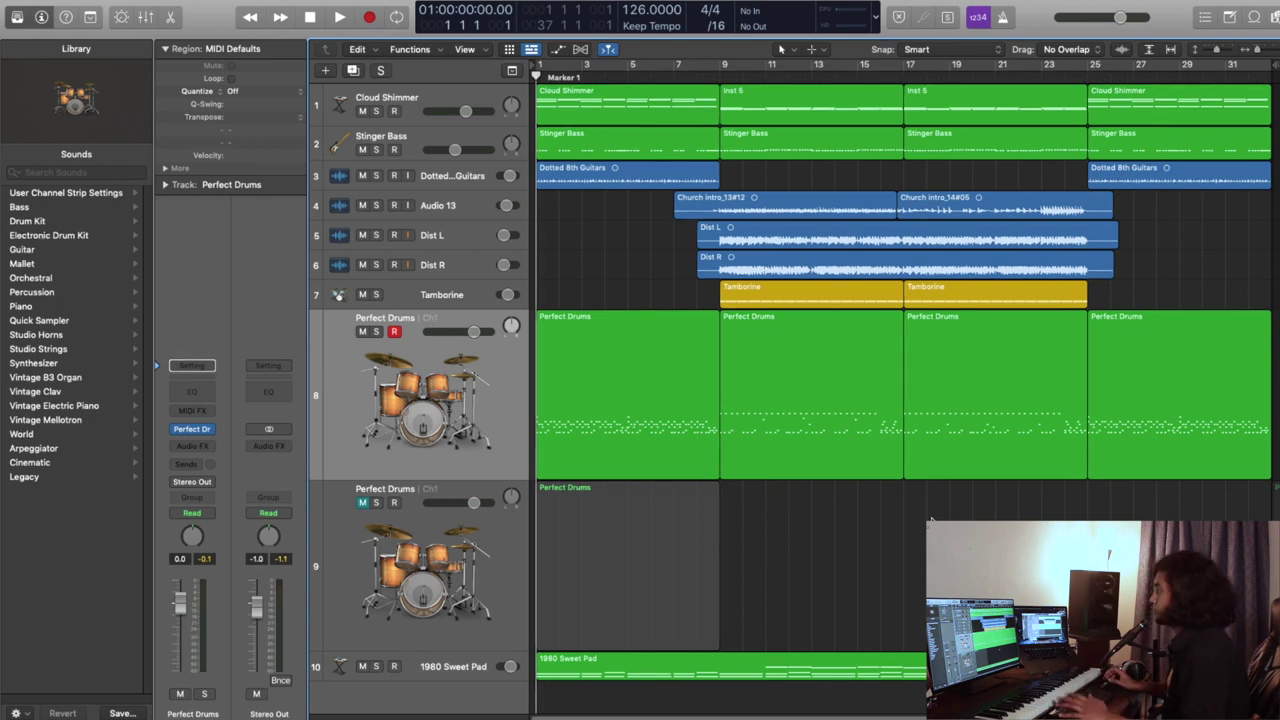
Step: Play the whole arrangement from bar 1 through to its end
key("space")
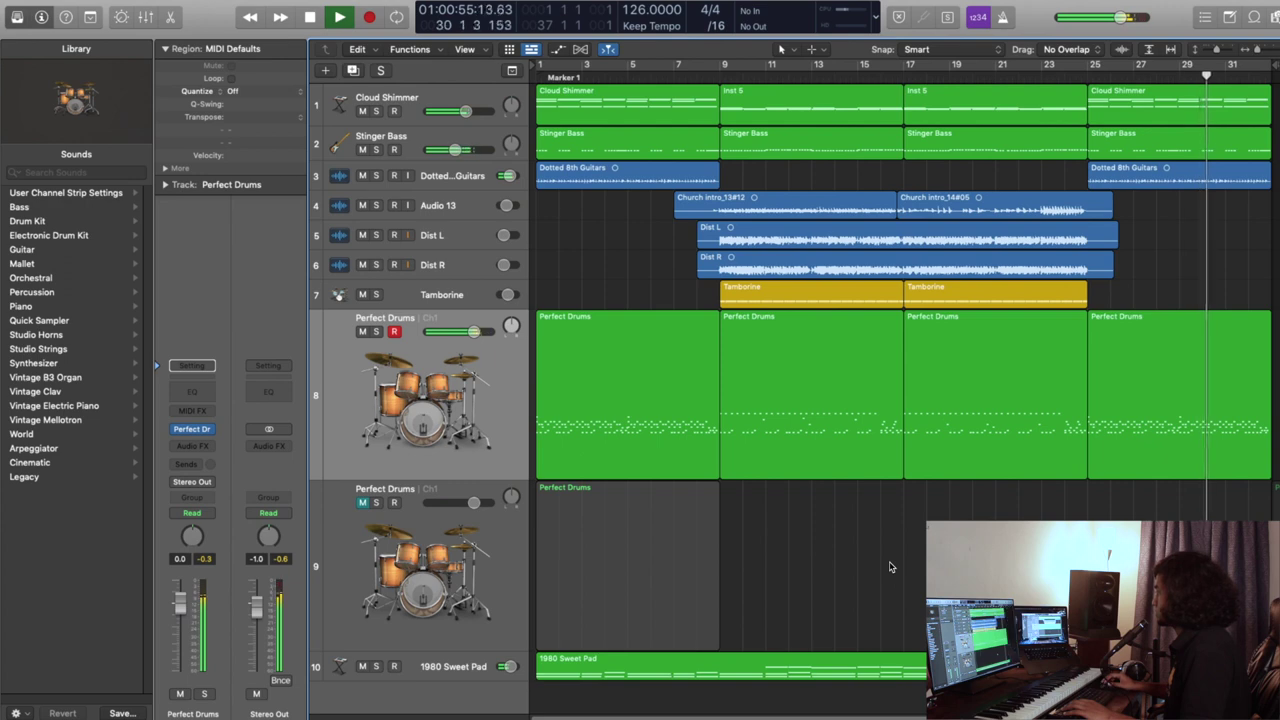
scroll(890, 567, "right", 5)
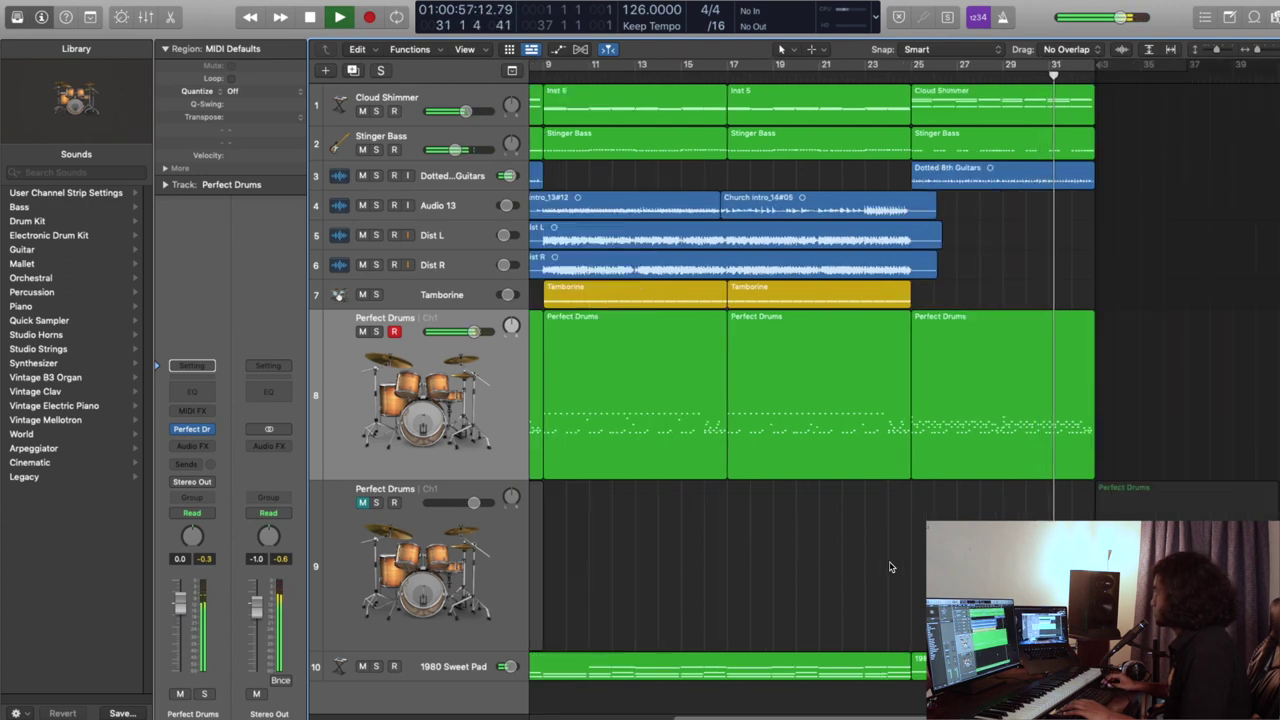
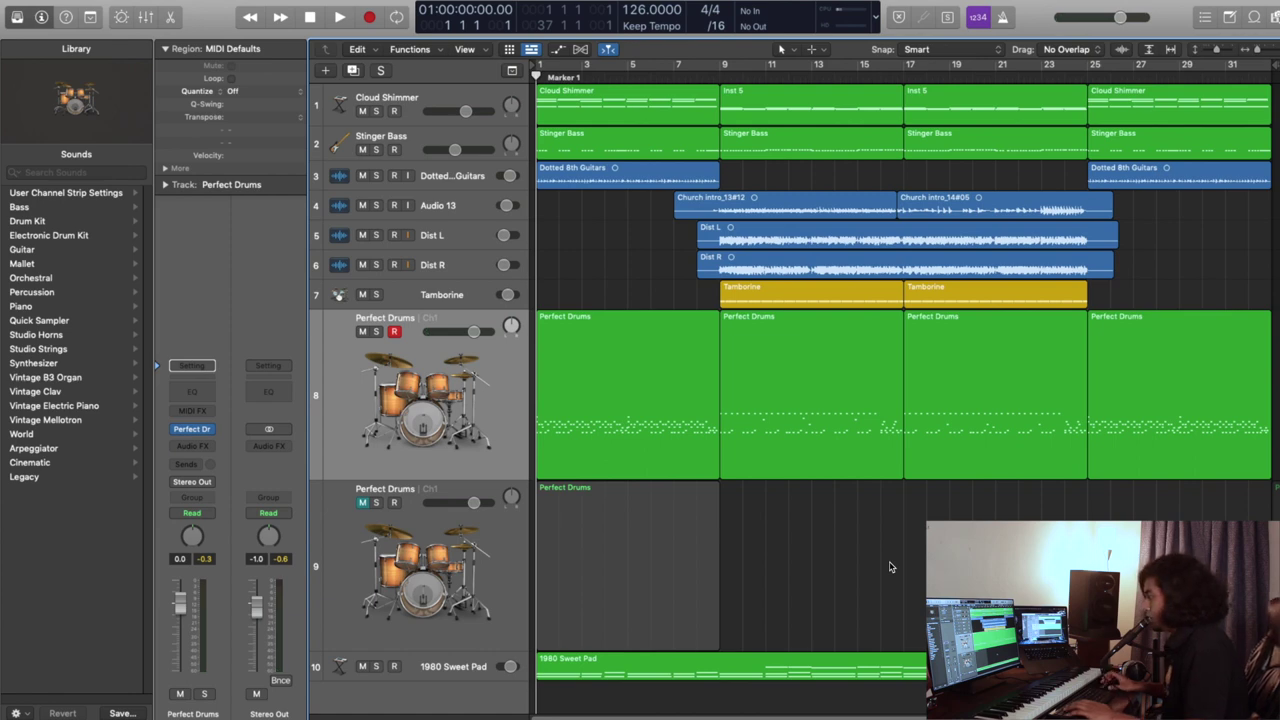
Step: Open the Perfect Drums plug-in on track 8 and browse the snare models in its kit designer
left_click(518, 384)
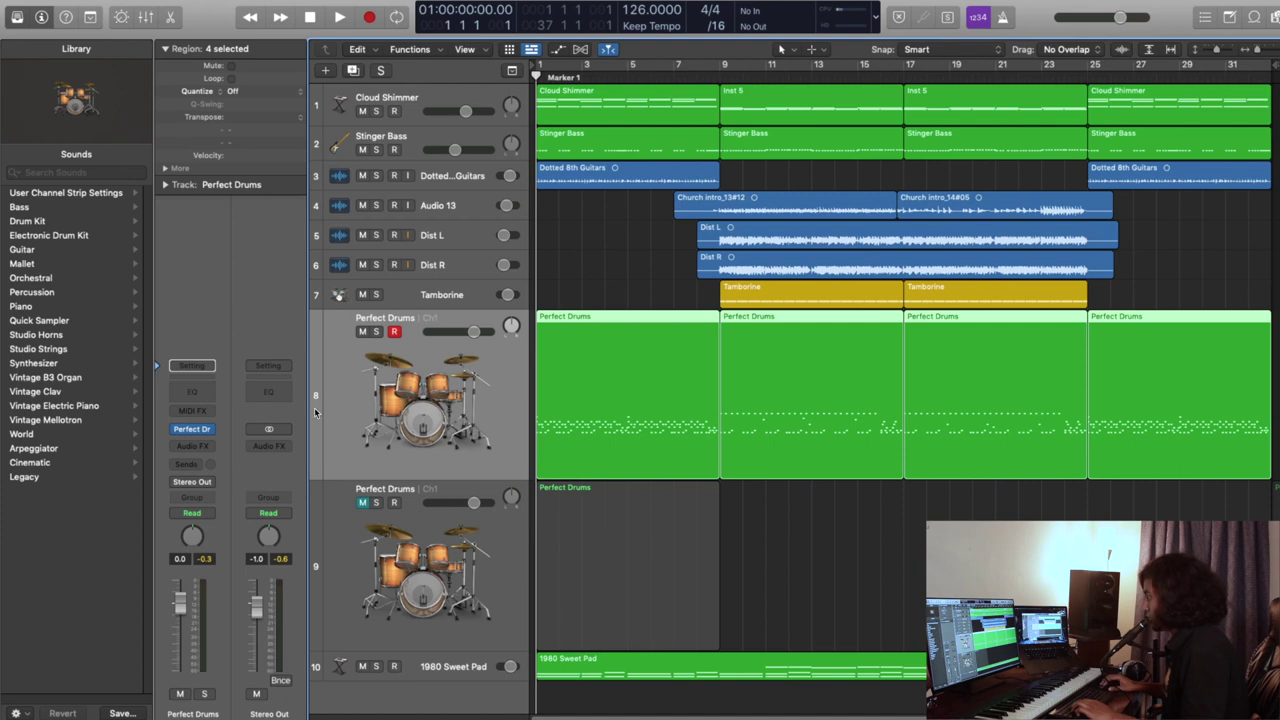
left_click(192, 428)
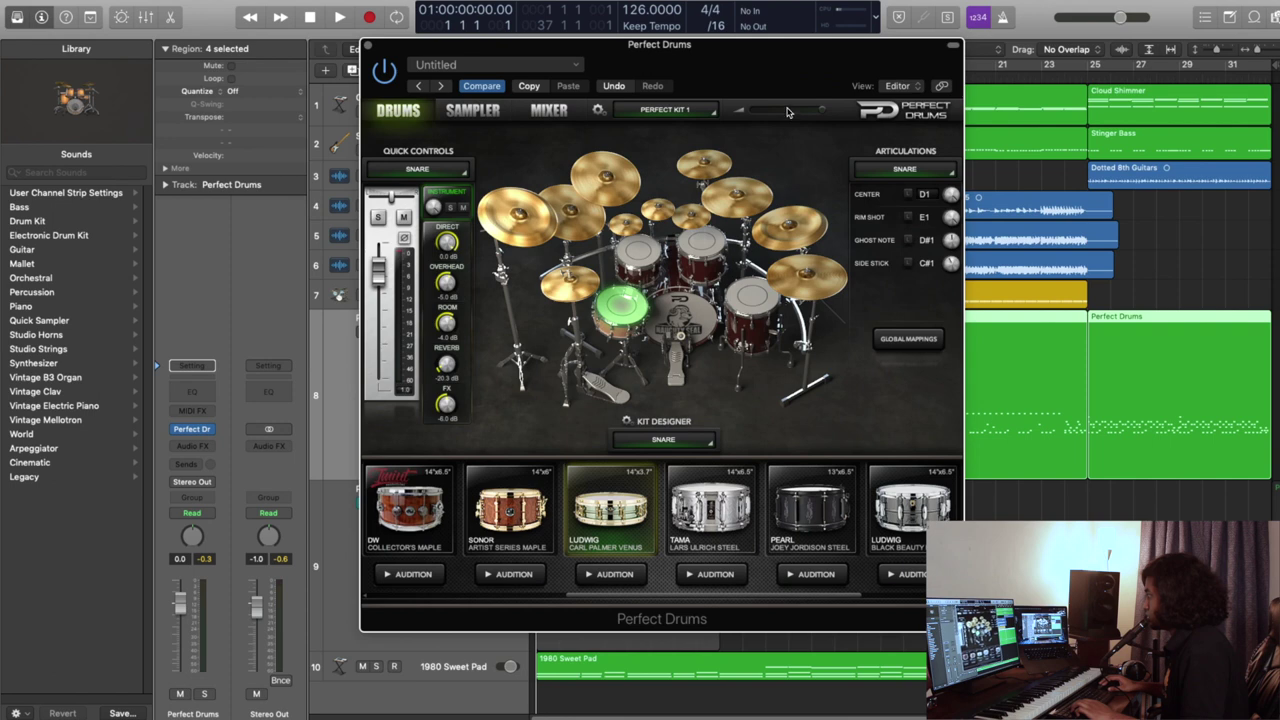
left_click_drag(787, 112, 742, 111)
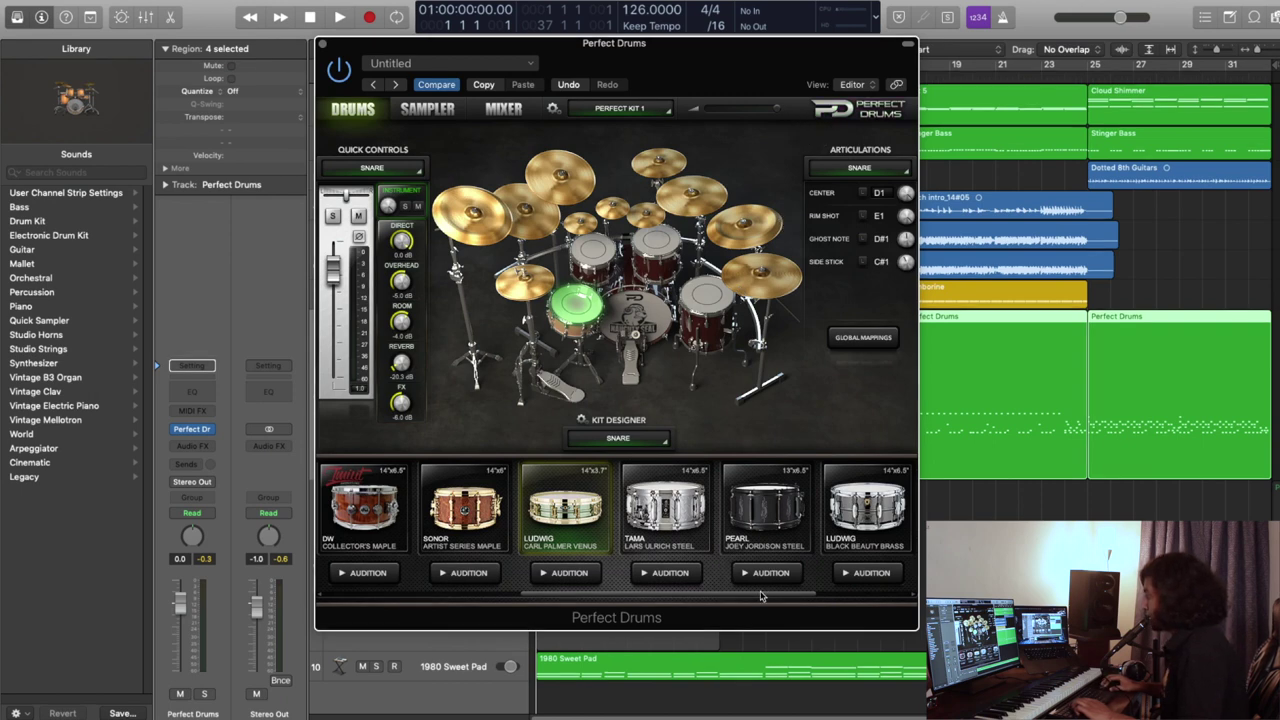
left_click_drag(736, 596, 874, 645)
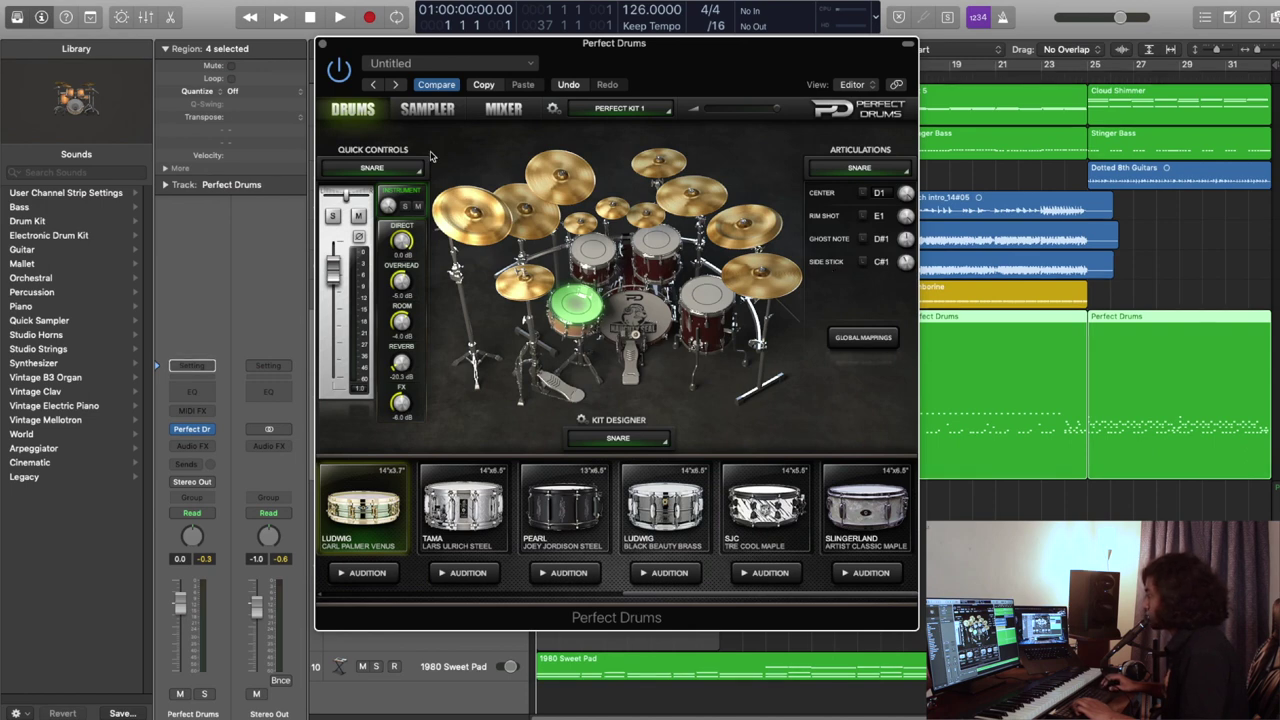
scroll(522, 576, "left", 5)
scroll(522, 576, "right", 8)
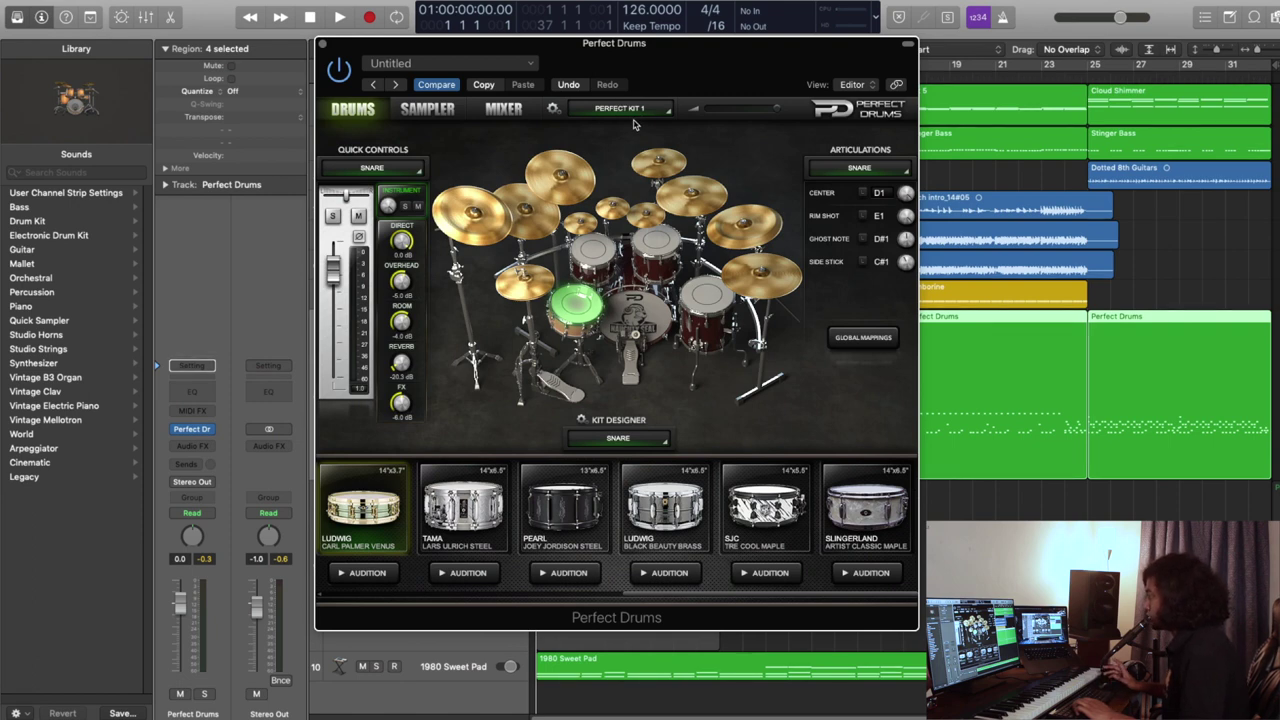
Step: View the plug-in's Sampler and Mixer pages, return to the Drums page and close the plug-in window
left_click(438, 112)
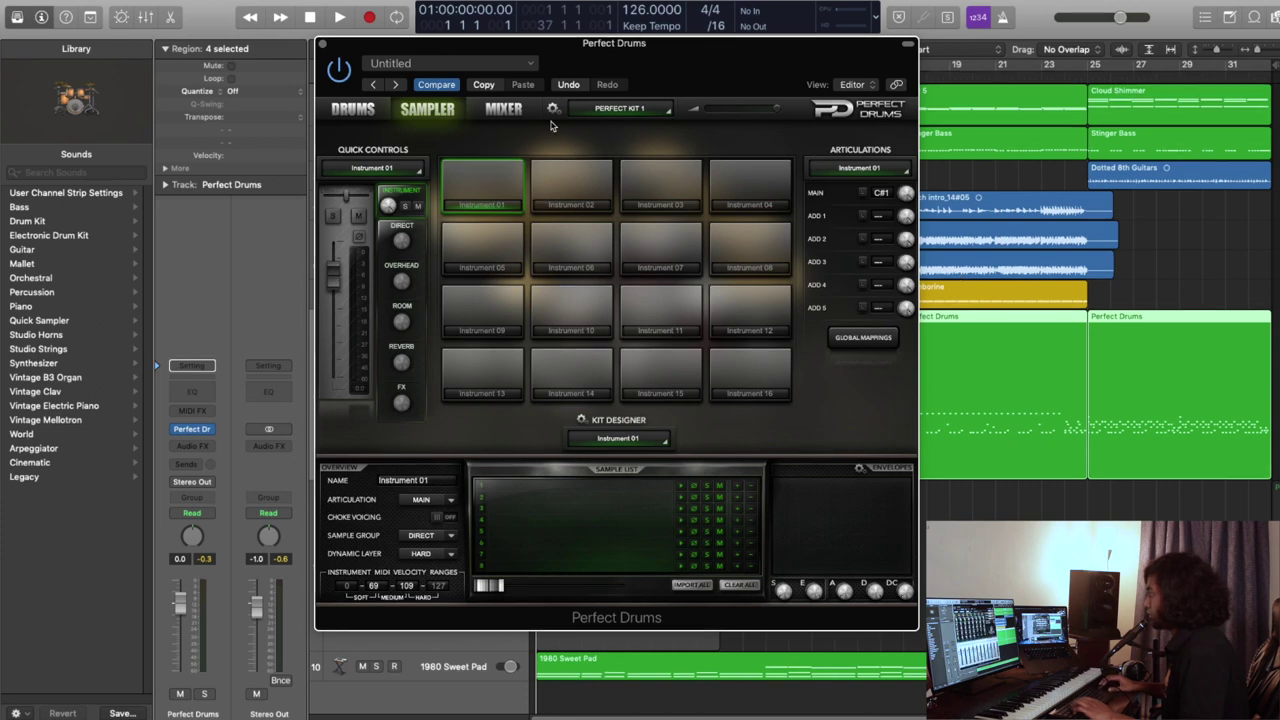
left_click(503, 108)
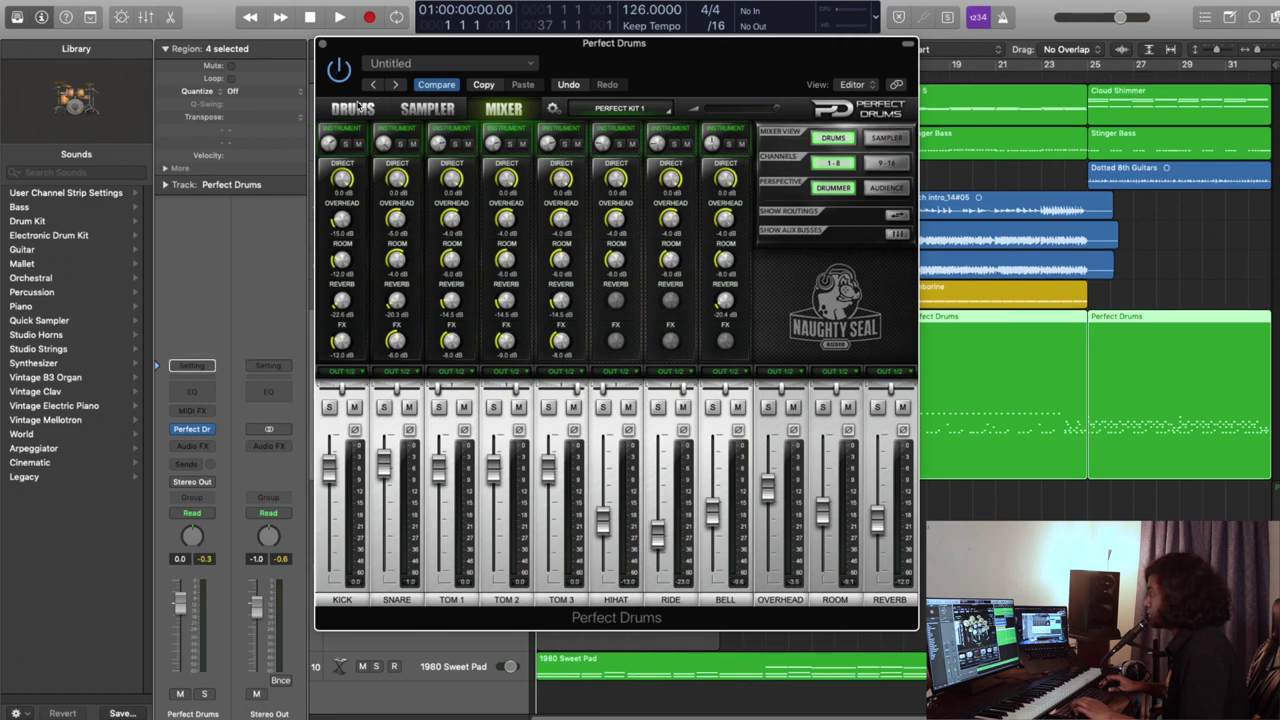
left_click(355, 104)
left_click(322, 45)
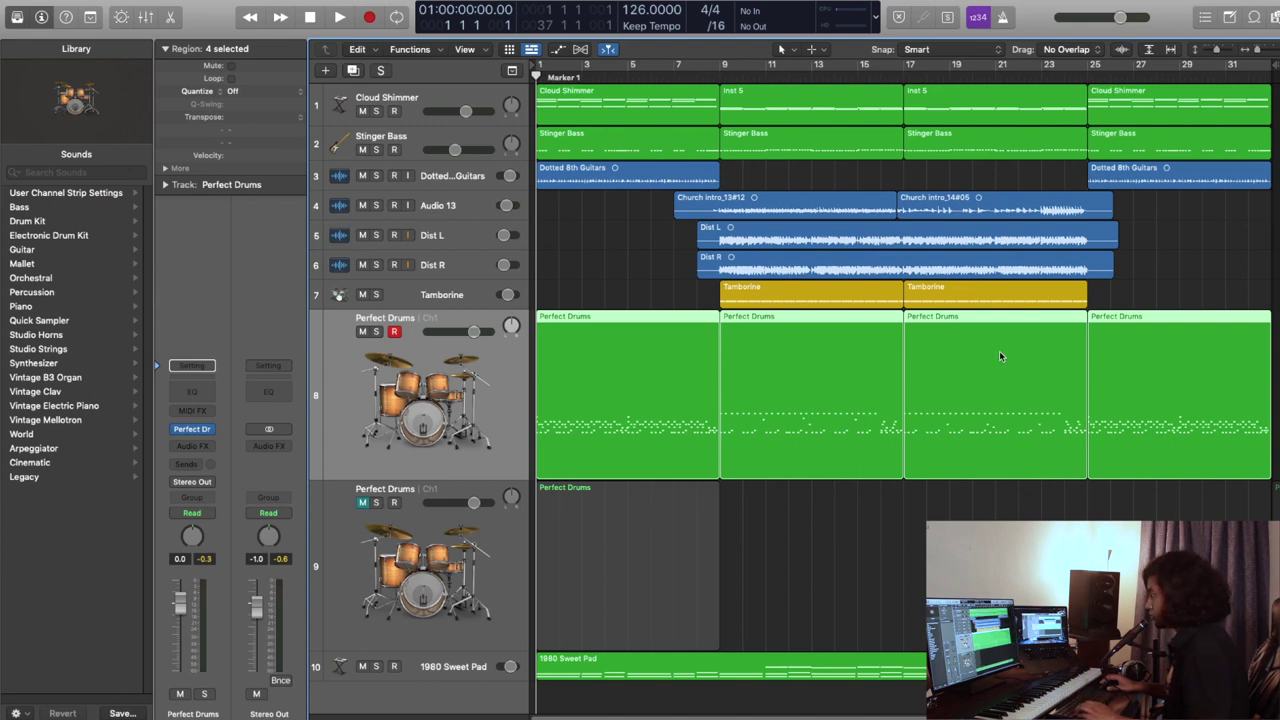
Step: Open the four Perfect Drums regions on track 8 together in the Piano Roll, zoomed to fit, with the note velocity lane shown
scroll(999, 351, "right", 5)
mouse_move(1222, 374)
left_mouse_down()
mouse_move(1200, 363)
mouse_move(830, 420)
mouse_move(494, 414)
mouse_move(819, 447)
left_mouse_up()
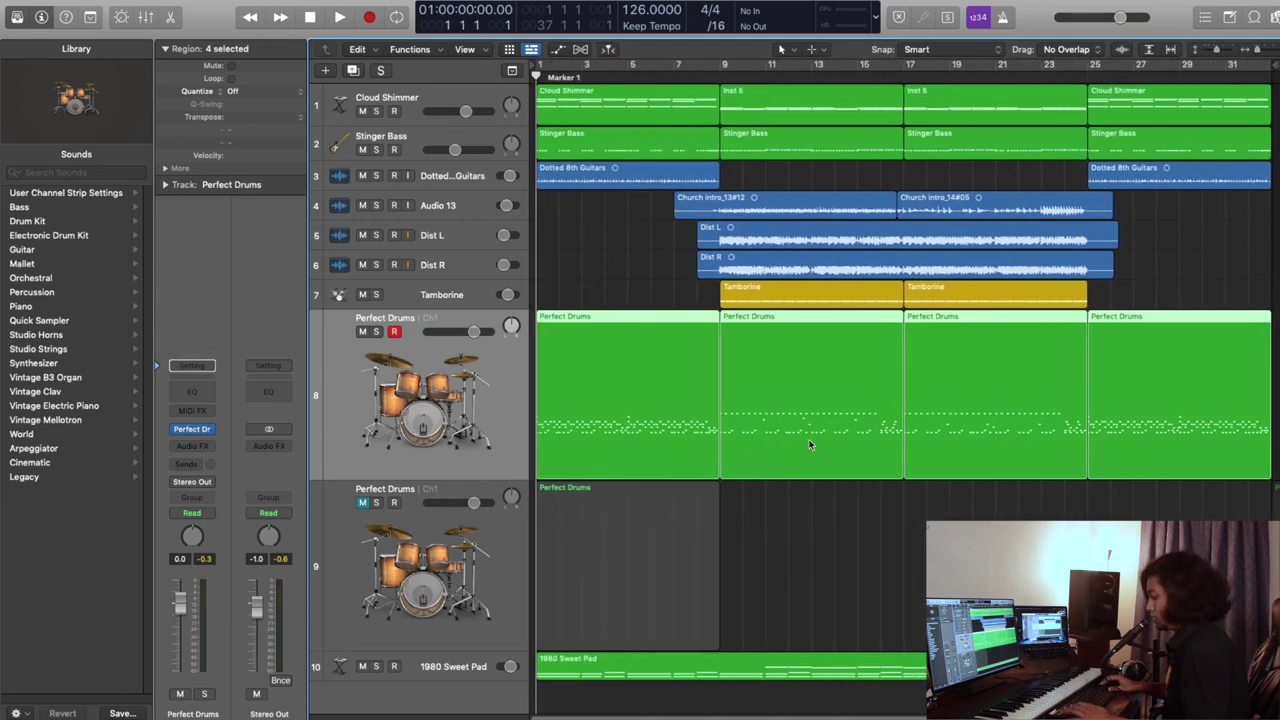
double_click(808, 434)
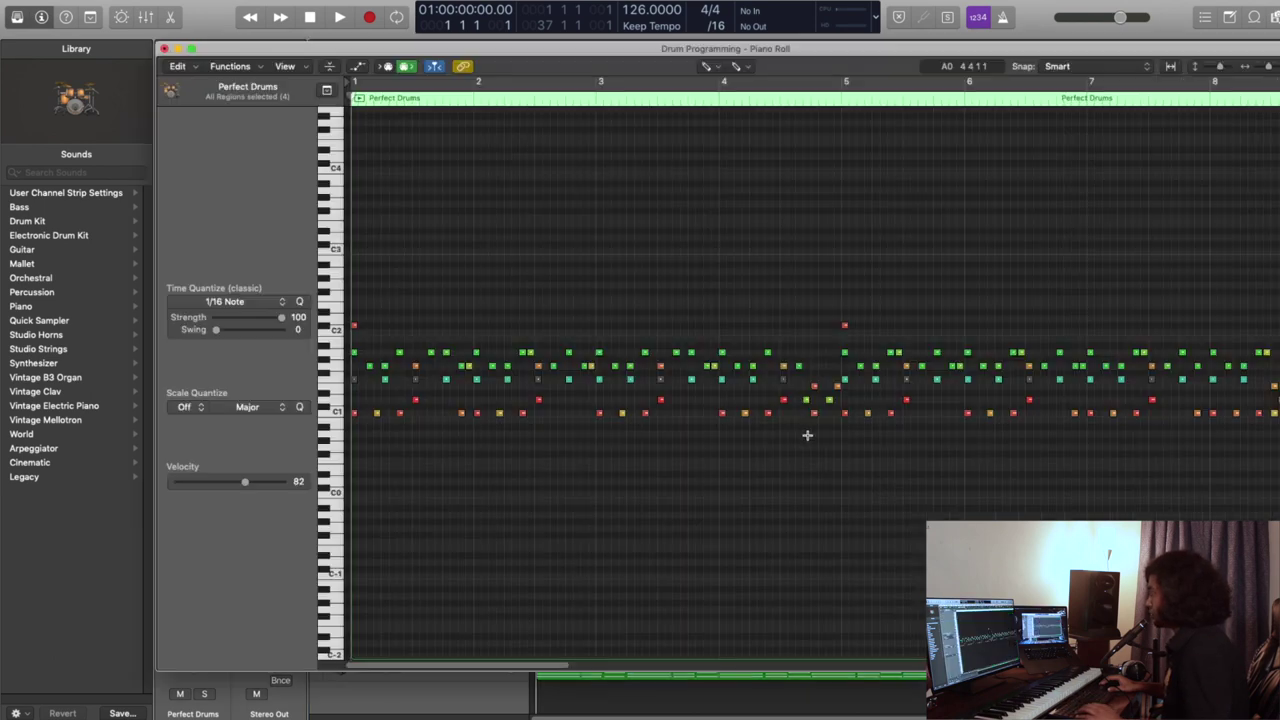
key("z")
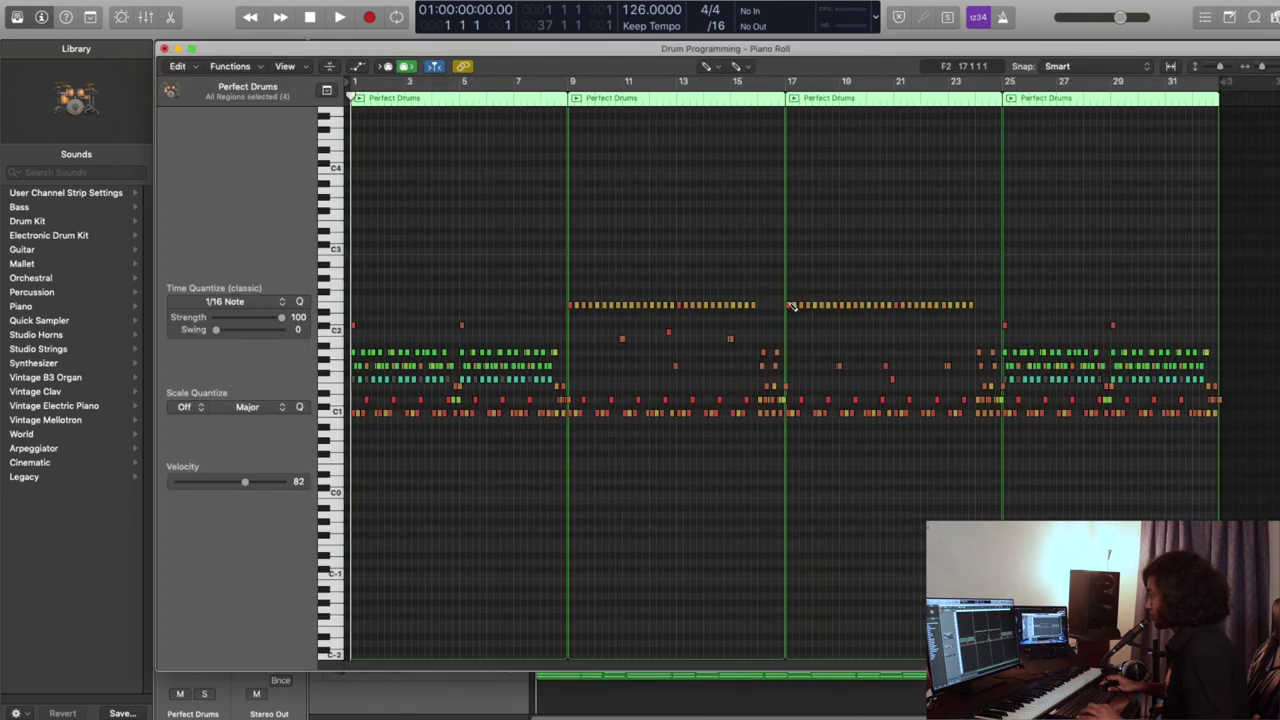
key("super+Right")
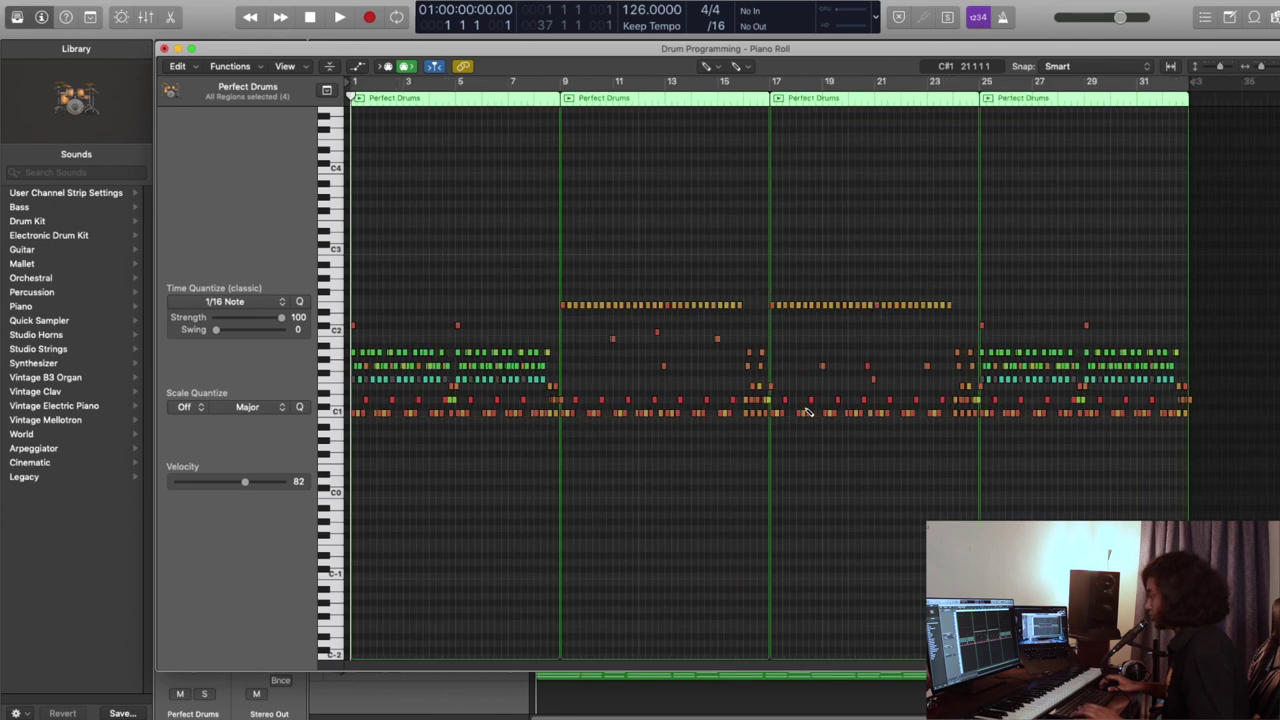
key("a")
Step: Examine the drum notes and their velocities across all four regions in the Piano Roll
scroll(832, 348, "down", 5)
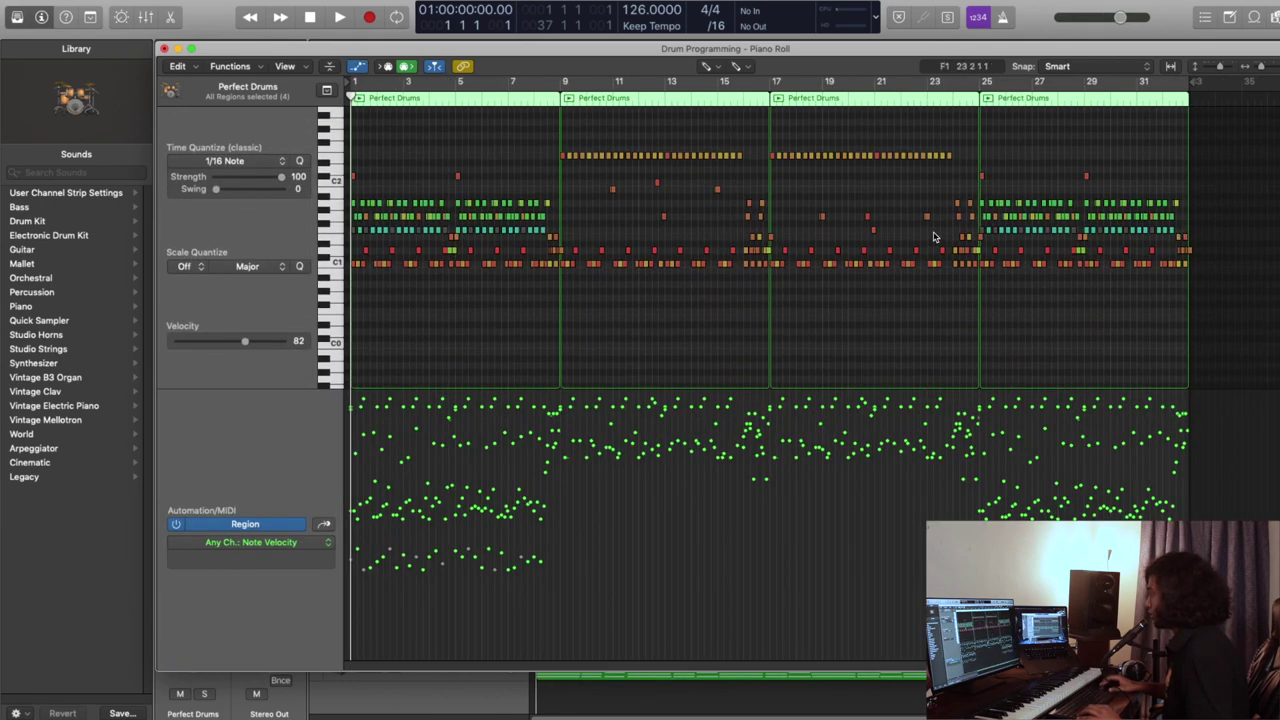
scroll(1060, 210, "up", 3)
scroll(930, 190, "down", 1)
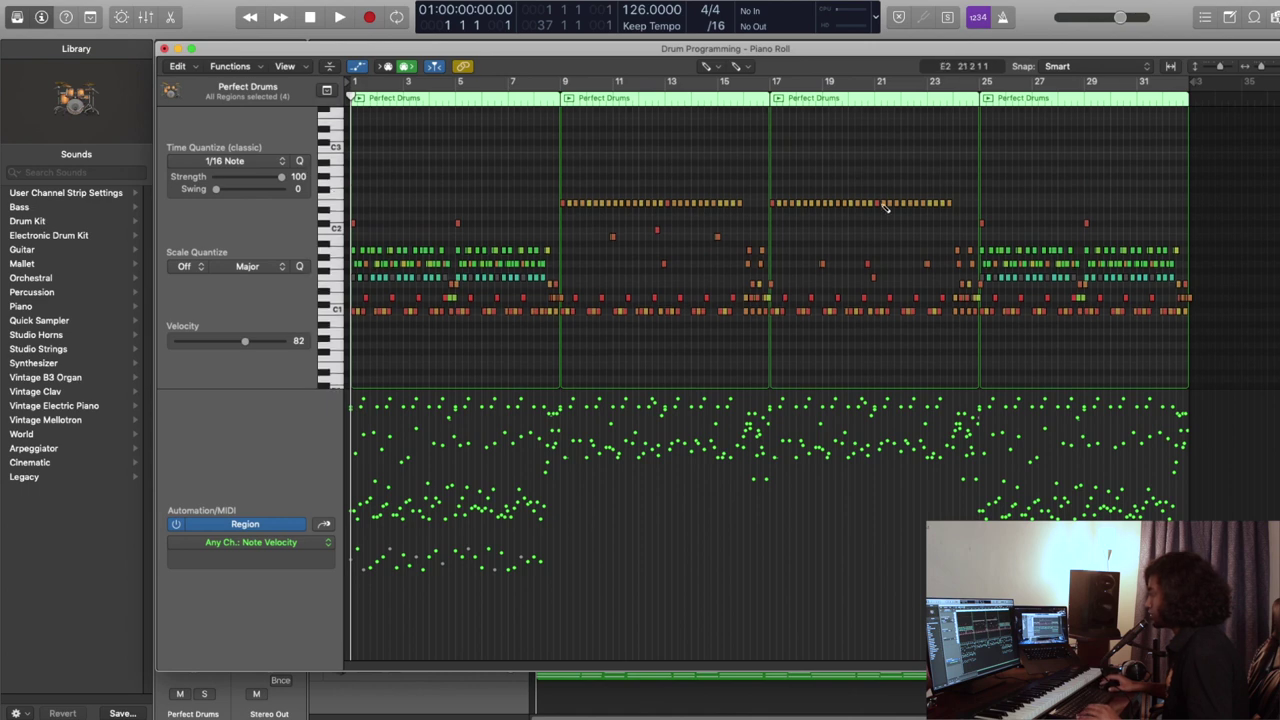
scroll(543, 246, "up", 1)
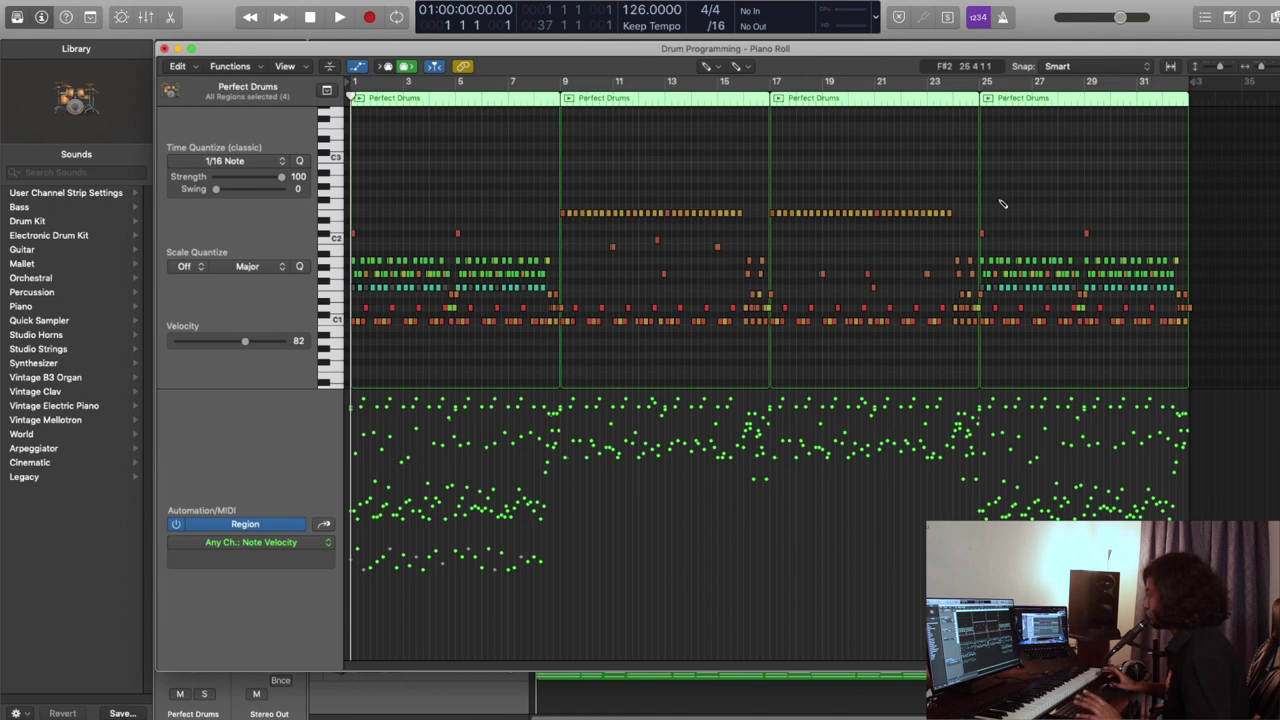
scroll(511, 194, "up", 2)
scroll(545, 186, "down", 2)
scroll(1051, 310, "down", 2)
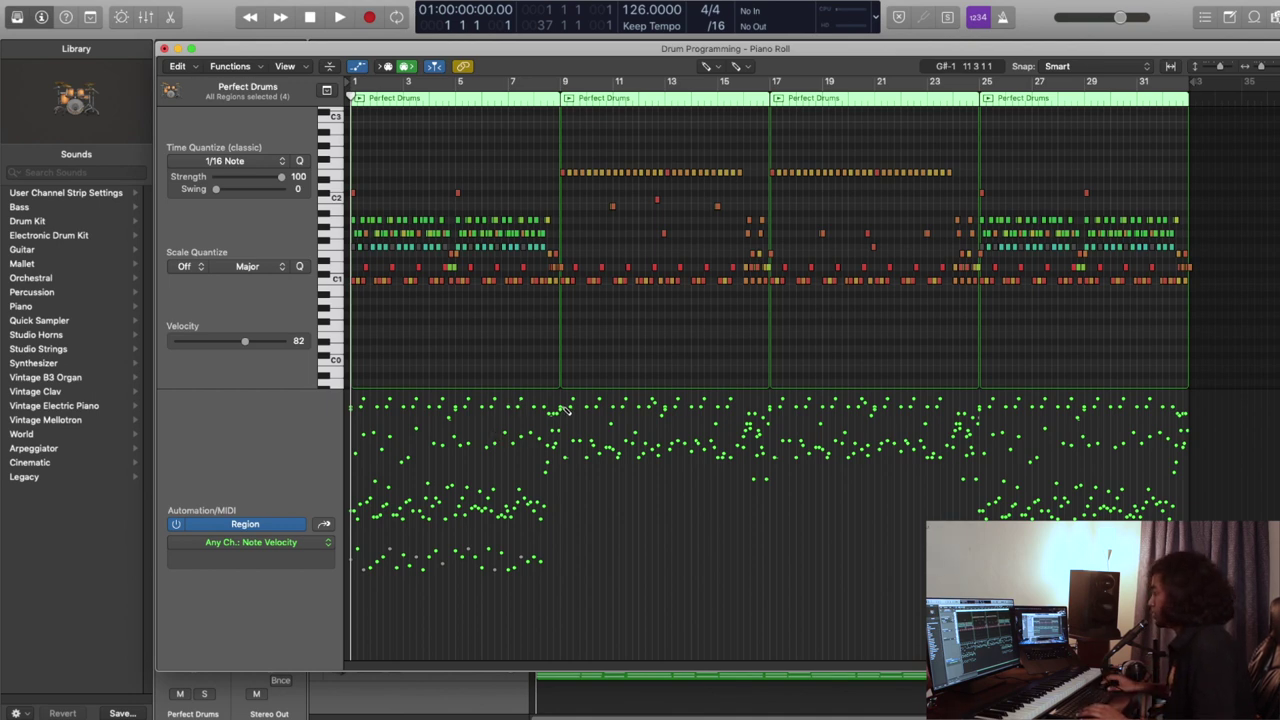
scroll(560, 408, "down", 3)
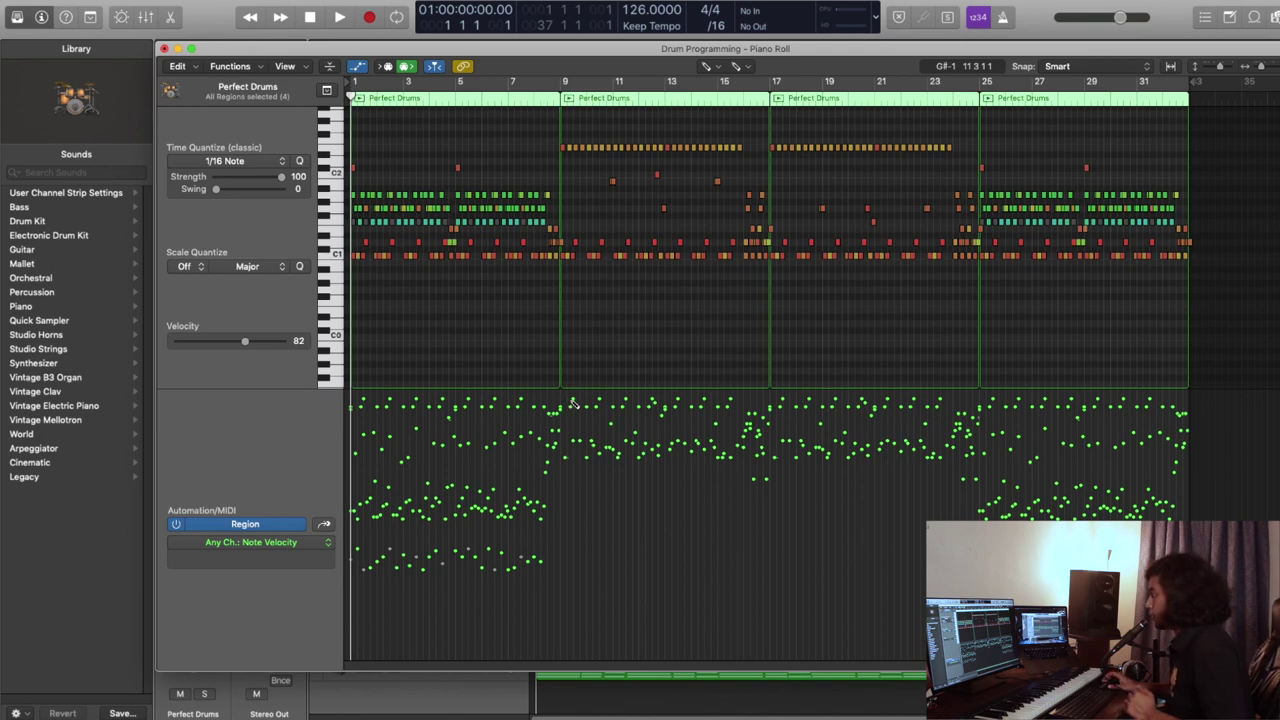
key("super+Left")
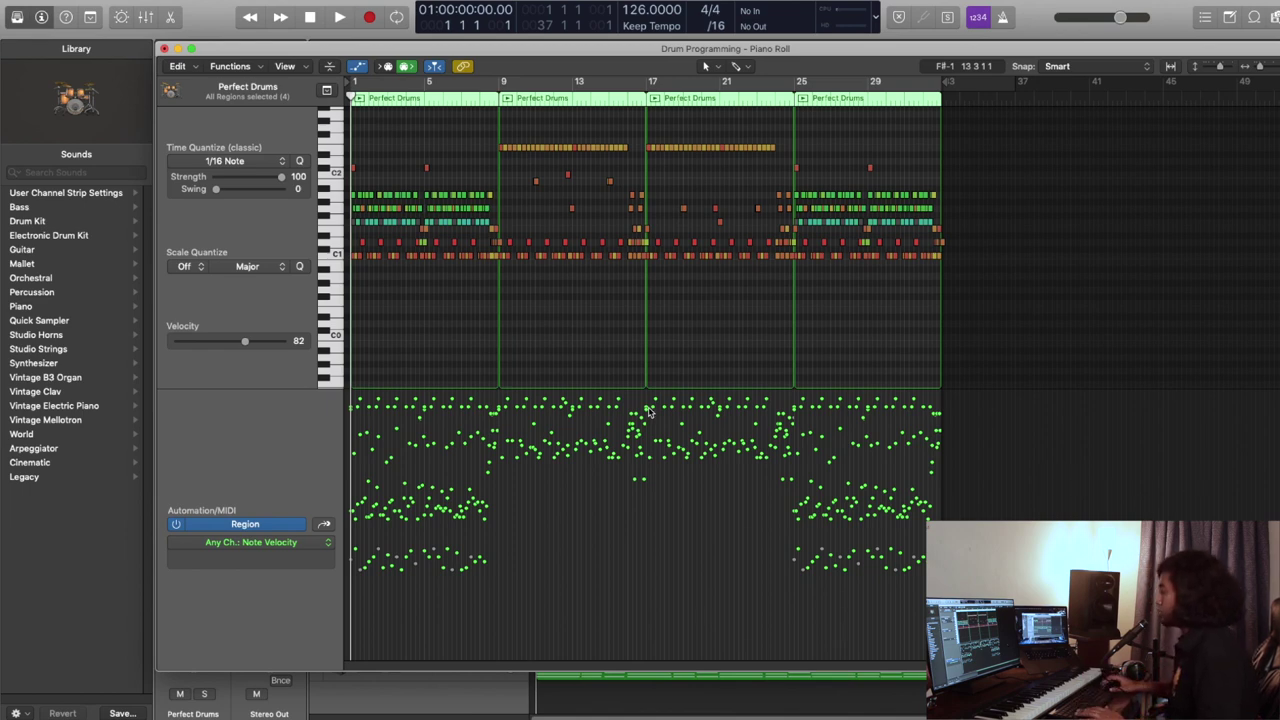
scroll(625, 425, "up", 3)
scroll(603, 440, "down", 2)
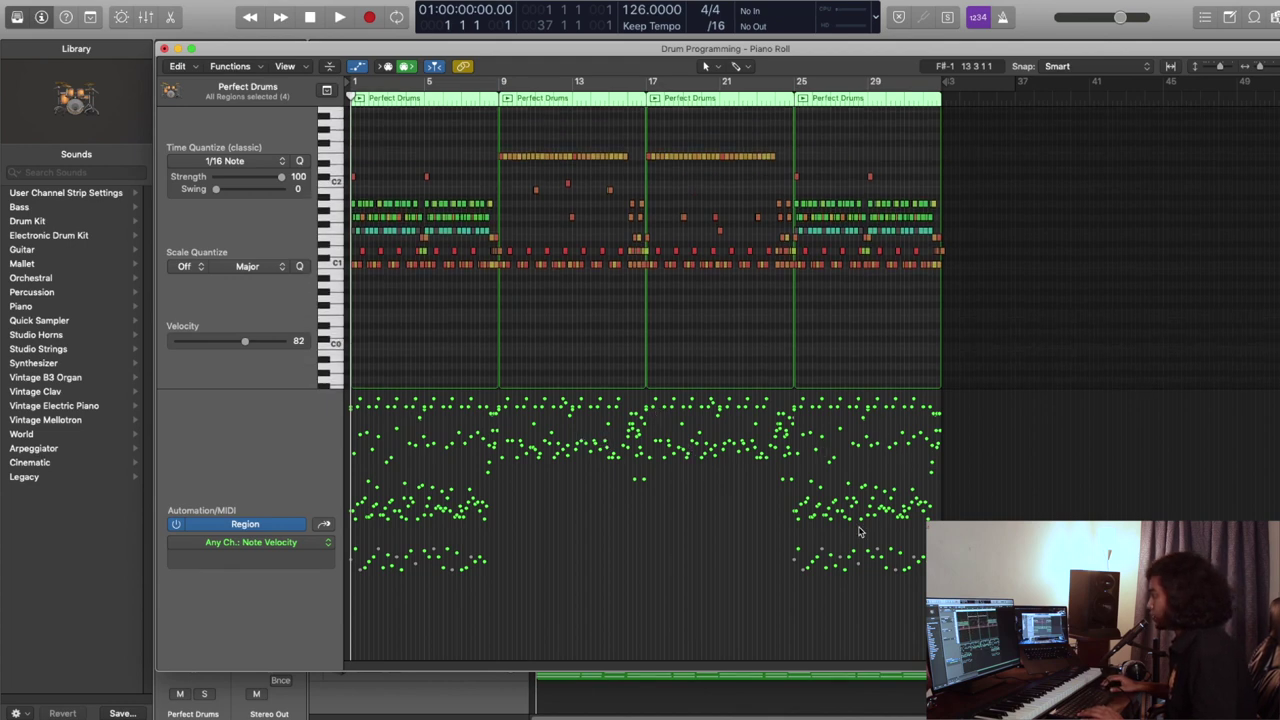
scroll(613, 117, "up", 1)
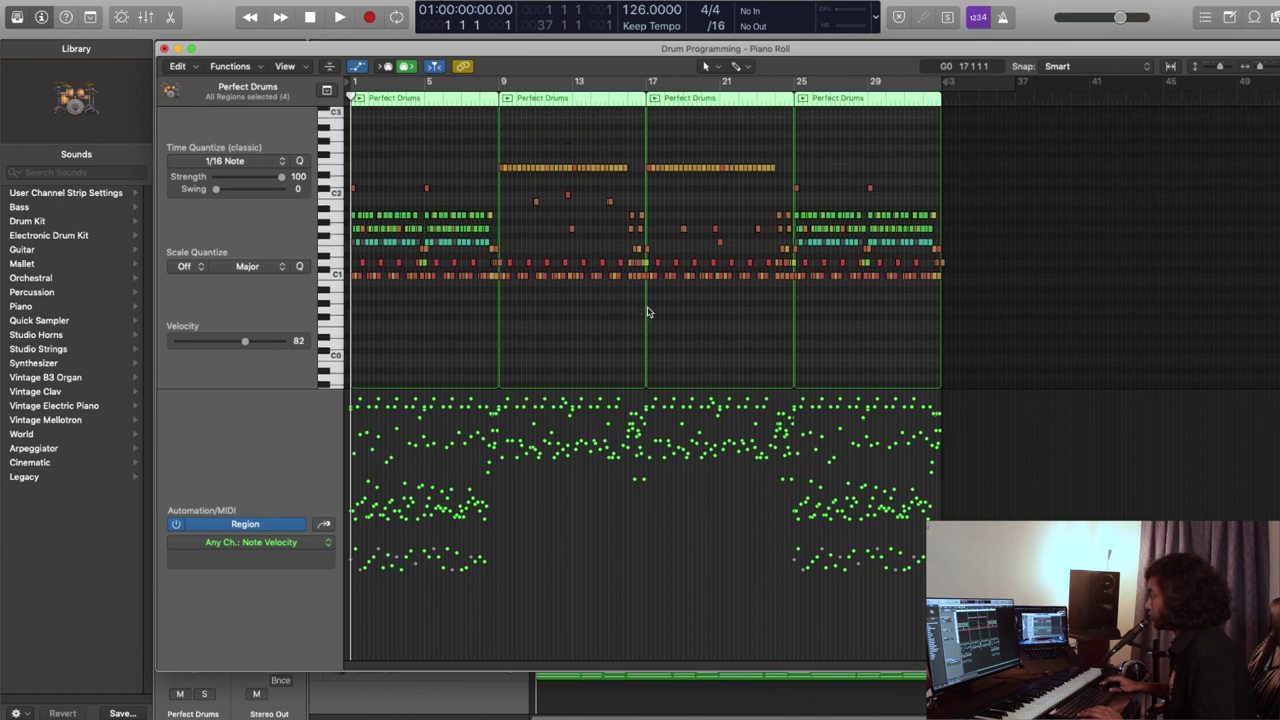
scroll(590, 230, "down", 1)
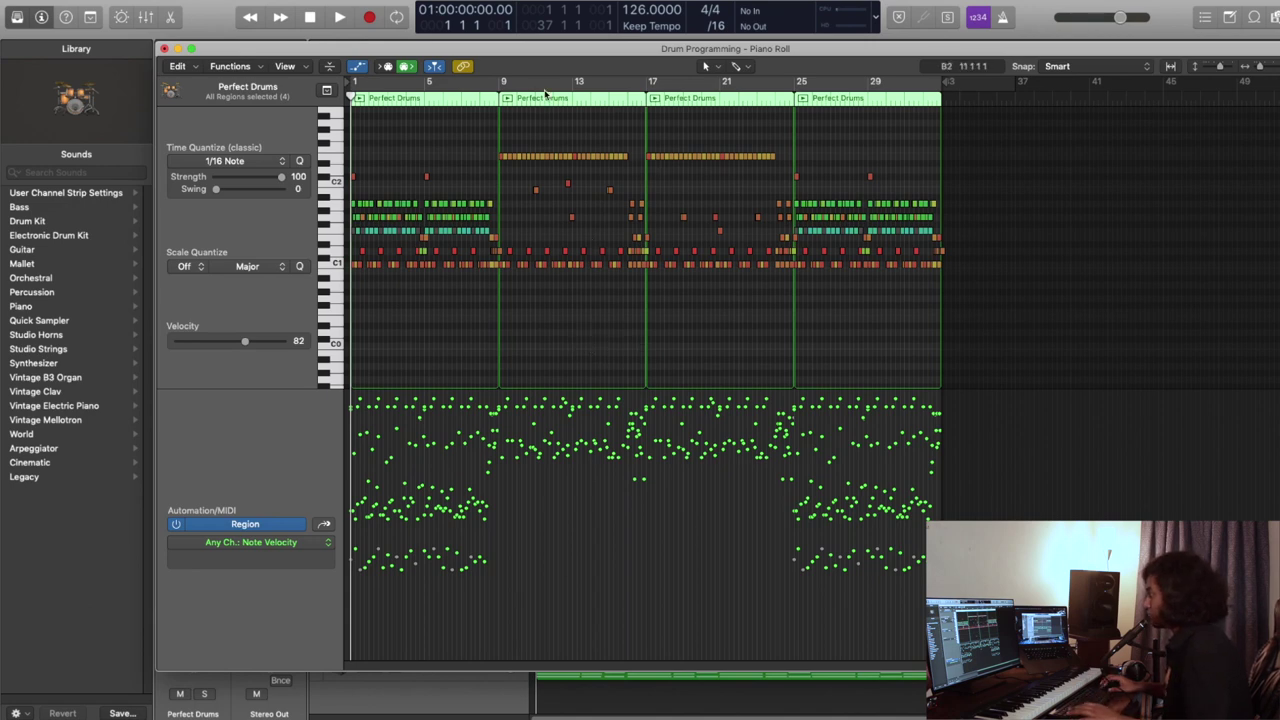
Step: Listen to the Perfect Drums track on track 8 soloed from bar 1 to about bar 10, and turn its solo off
key("s")
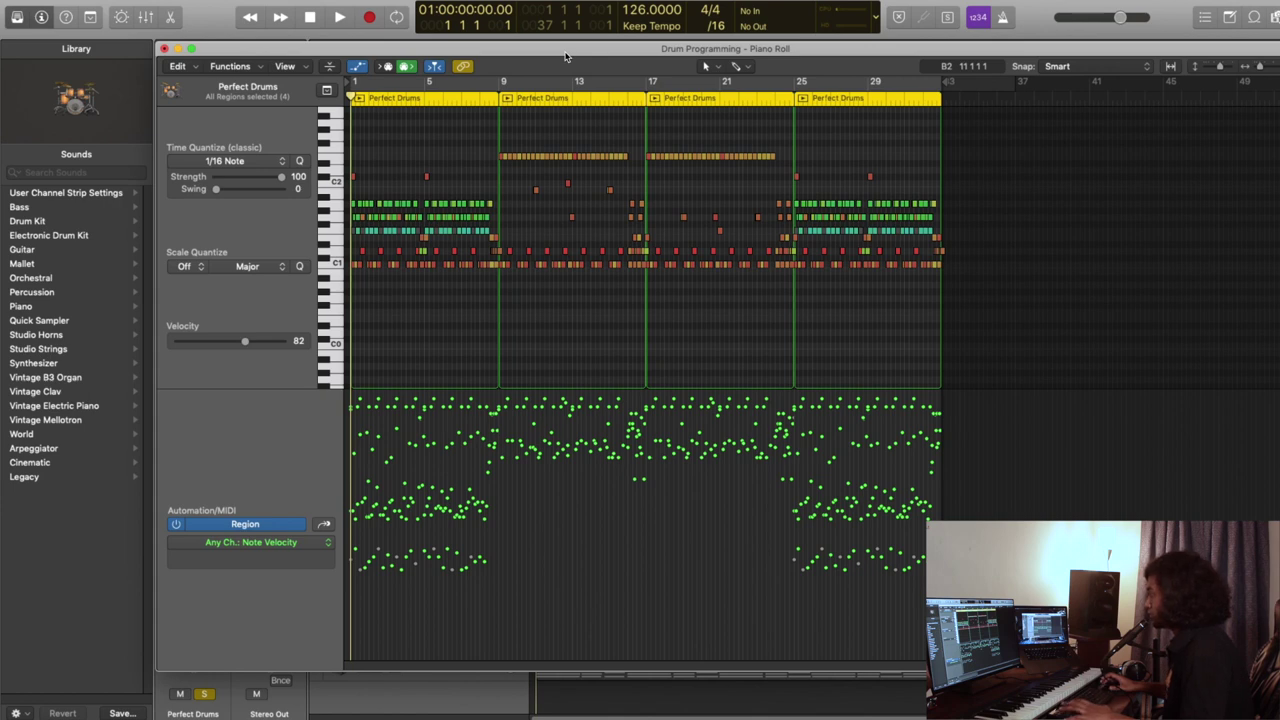
key("space")
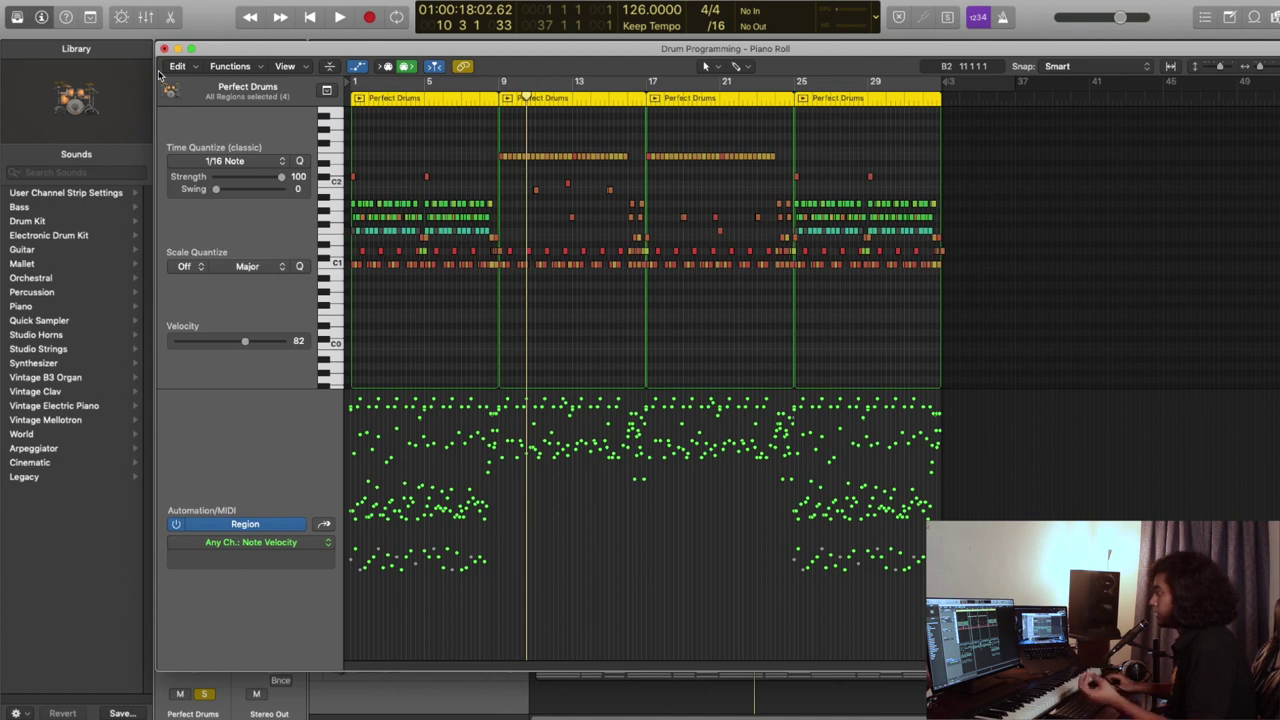
key("super+Right")
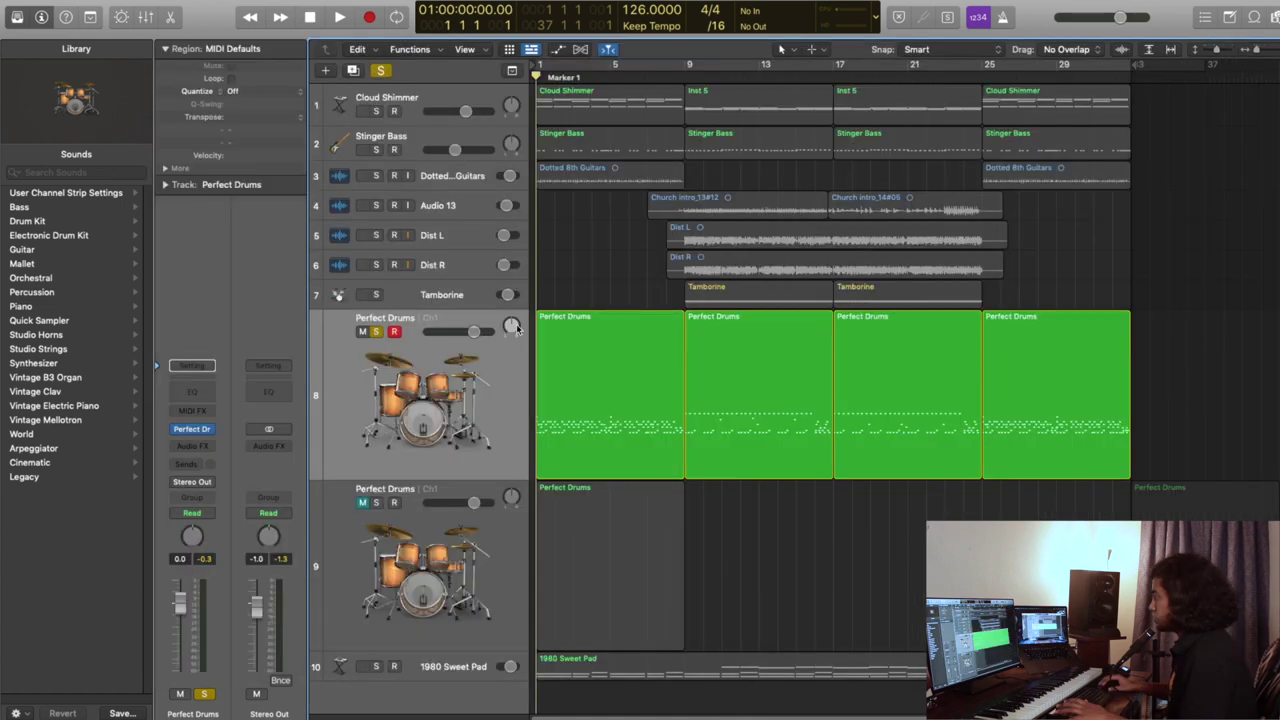
left_click(453, 338)
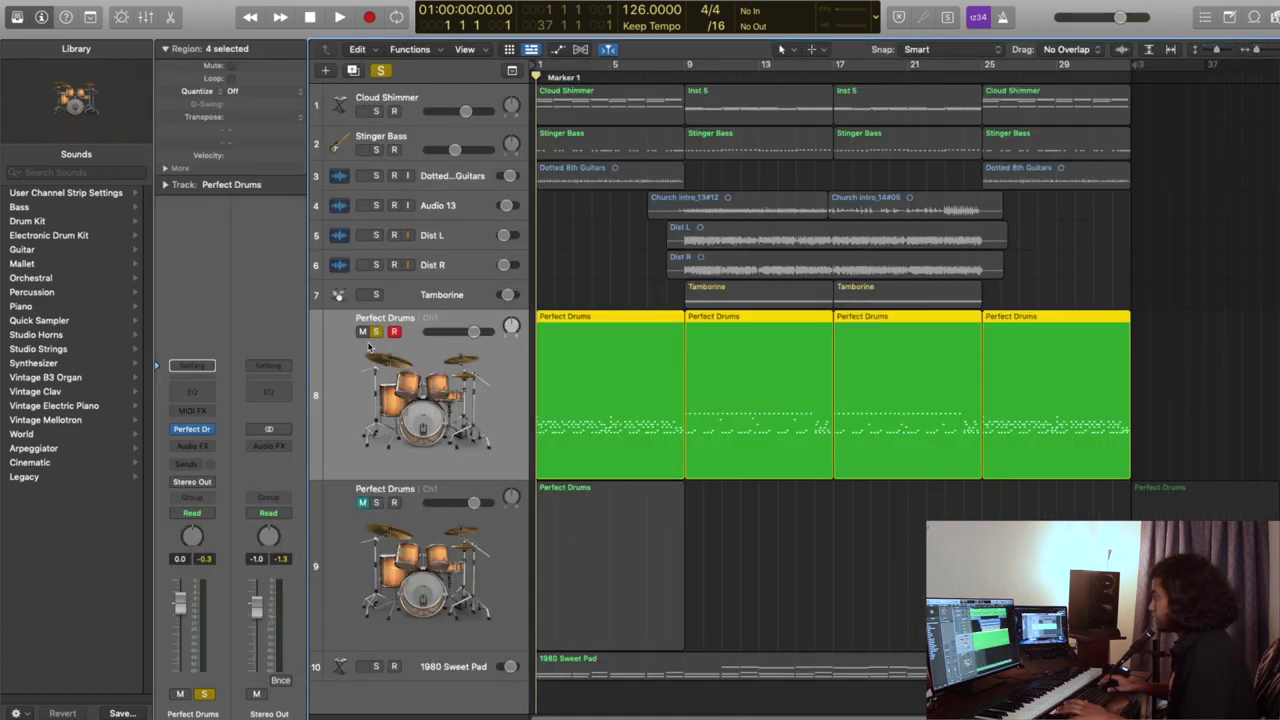
left_click(377, 334)
Step: Unmute the second Perfect Drums track (track 9) and mute the first region on track 8
left_click(565, 543)
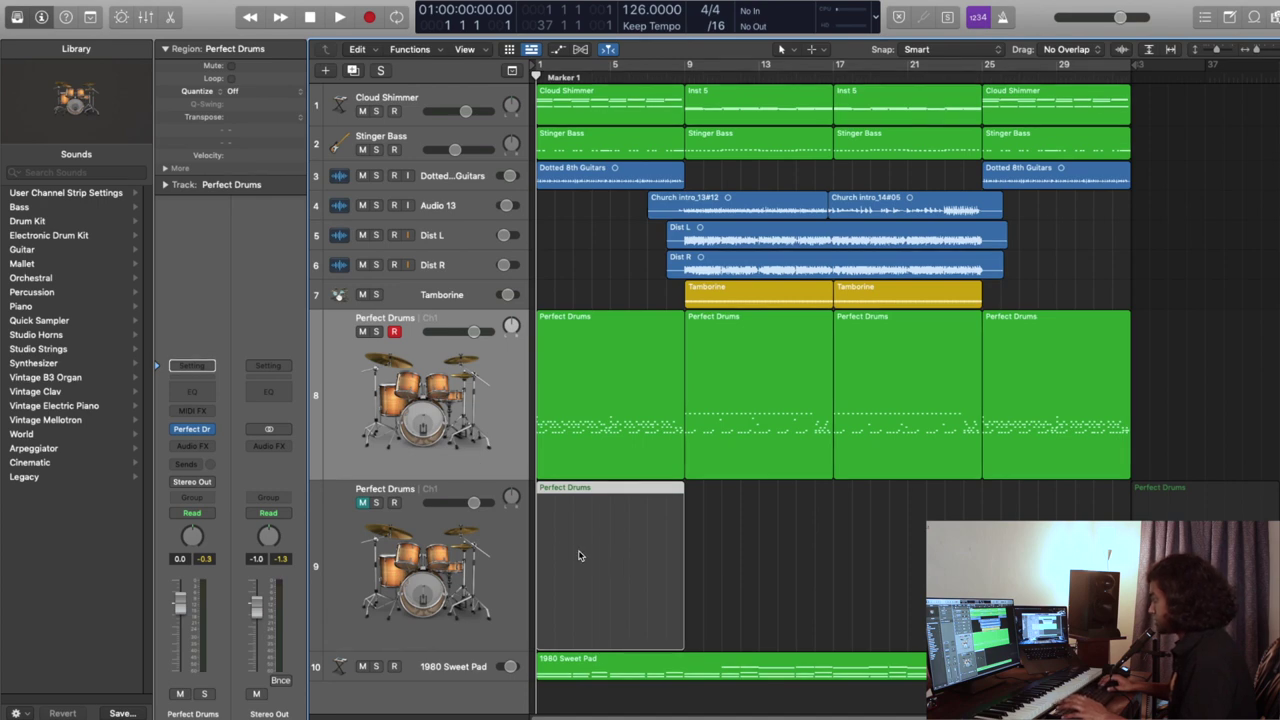
left_click(428, 545)
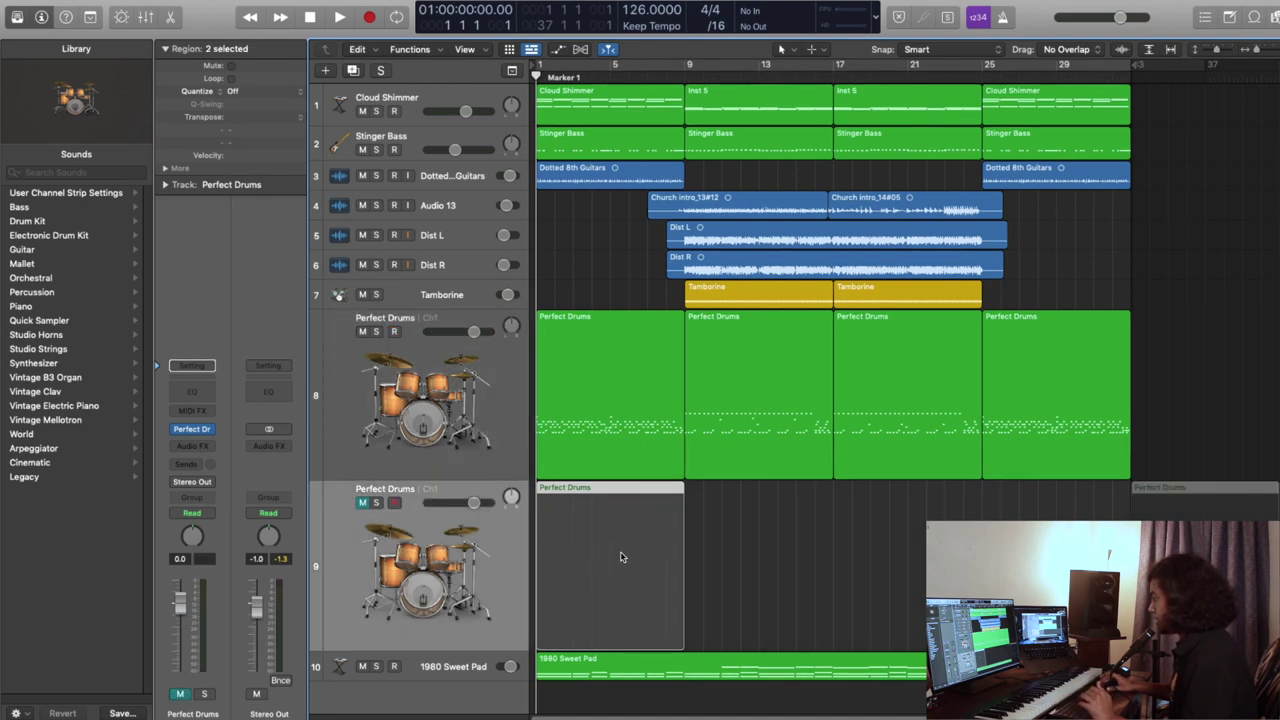
key("ctrl+m")
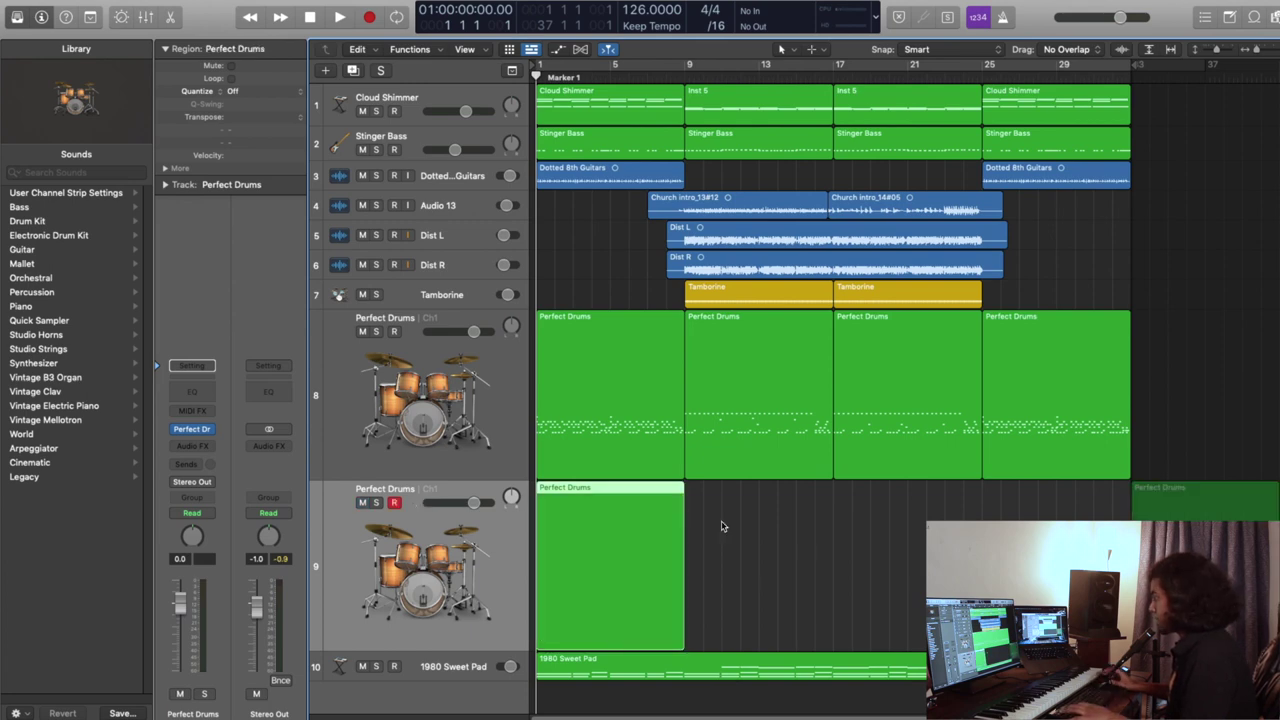
left_click(606, 388)
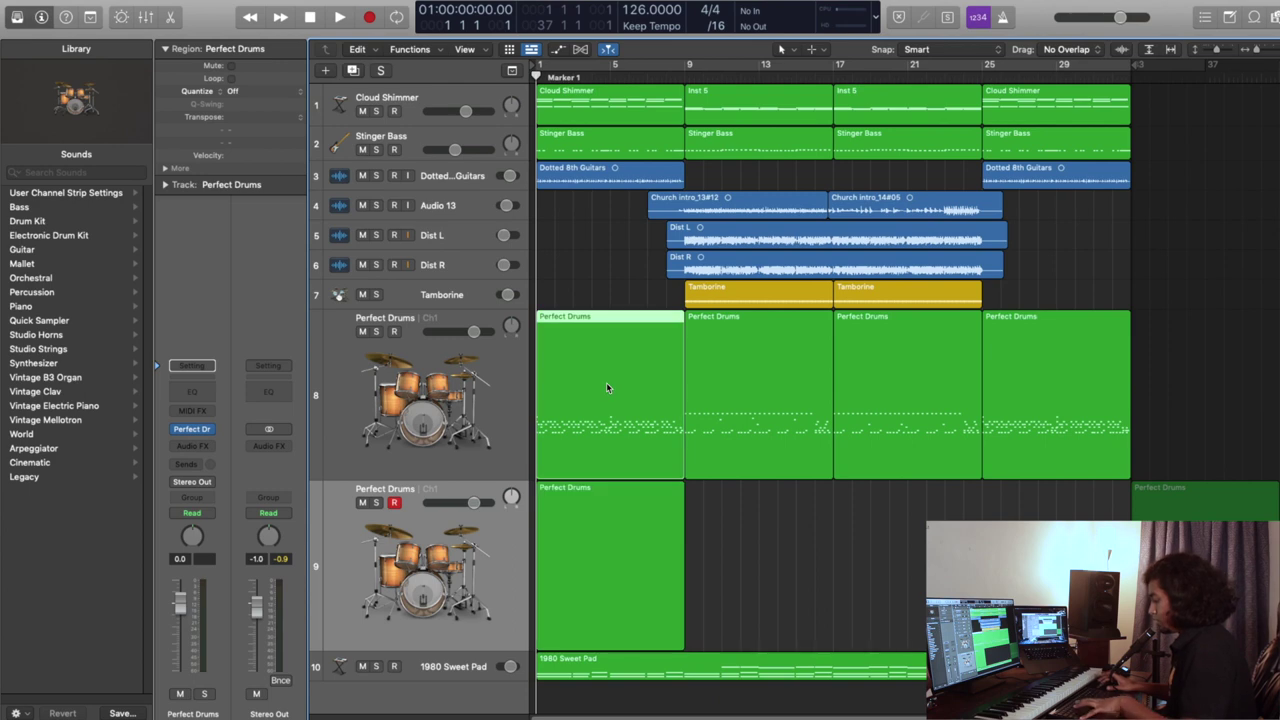
key("ctrl+m")
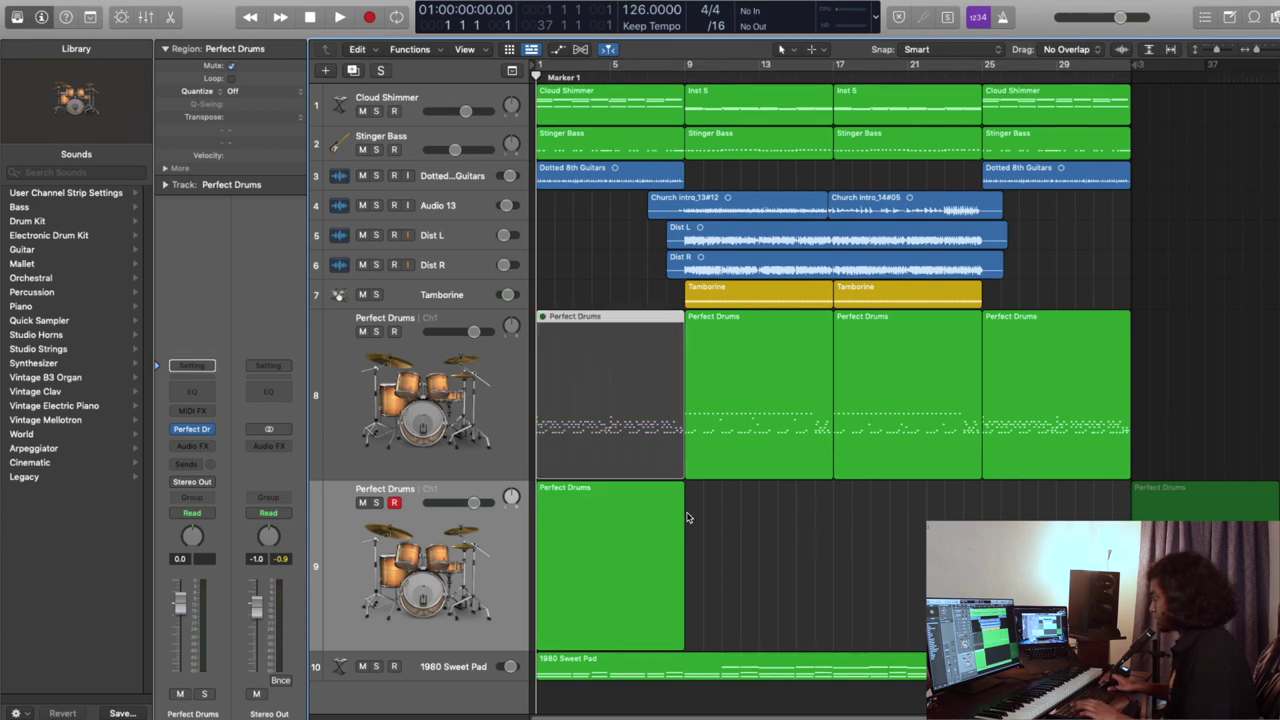
Step: Open the empty Perfect Drums region at the start of track 9 in the Piano Roll
left_click(631, 519)
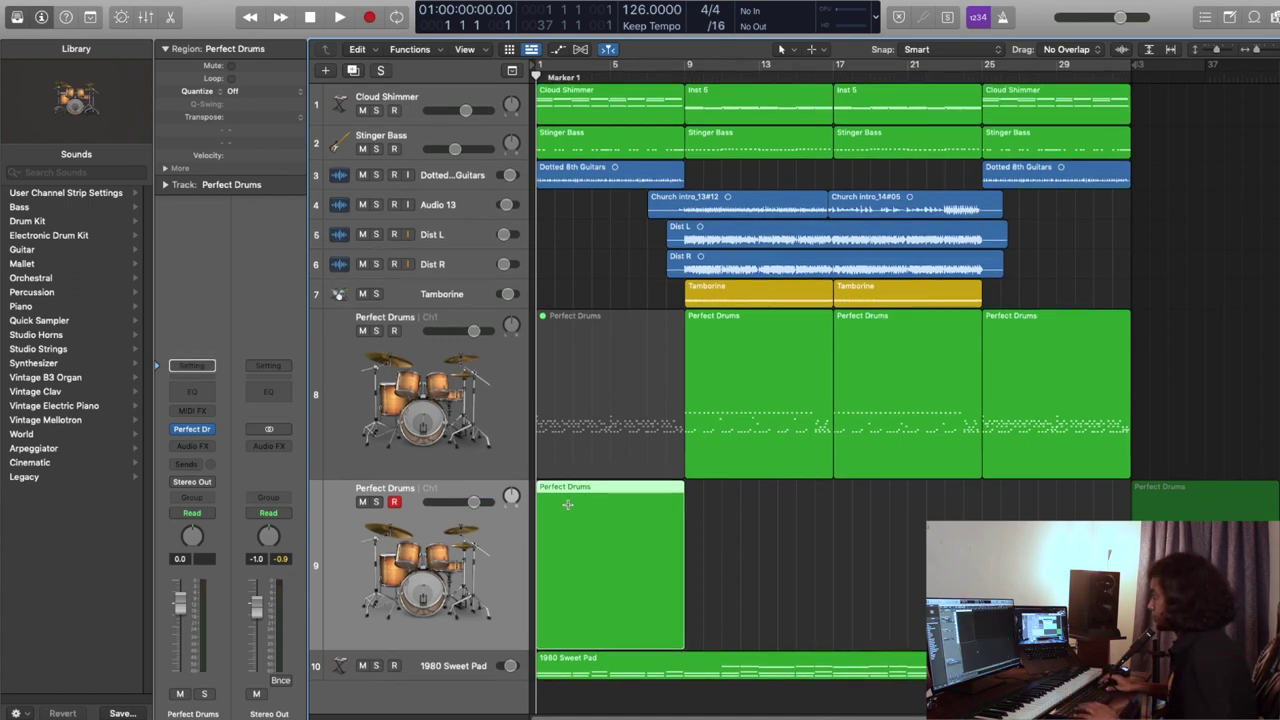
double_click(567, 504)
scroll(586, 378, "up", 3)
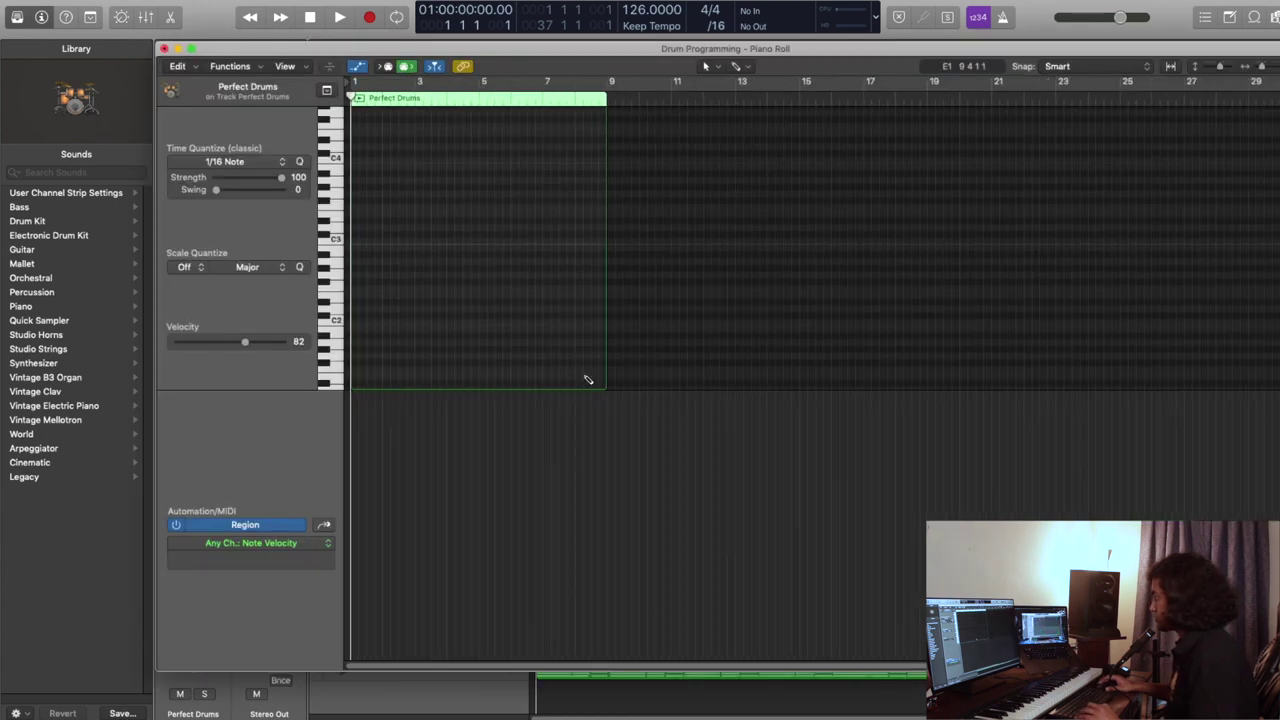
Step: Hide the automation area of the Piano Roll and activate the Pencil tool for the empty Perfect Drums region
key("a")
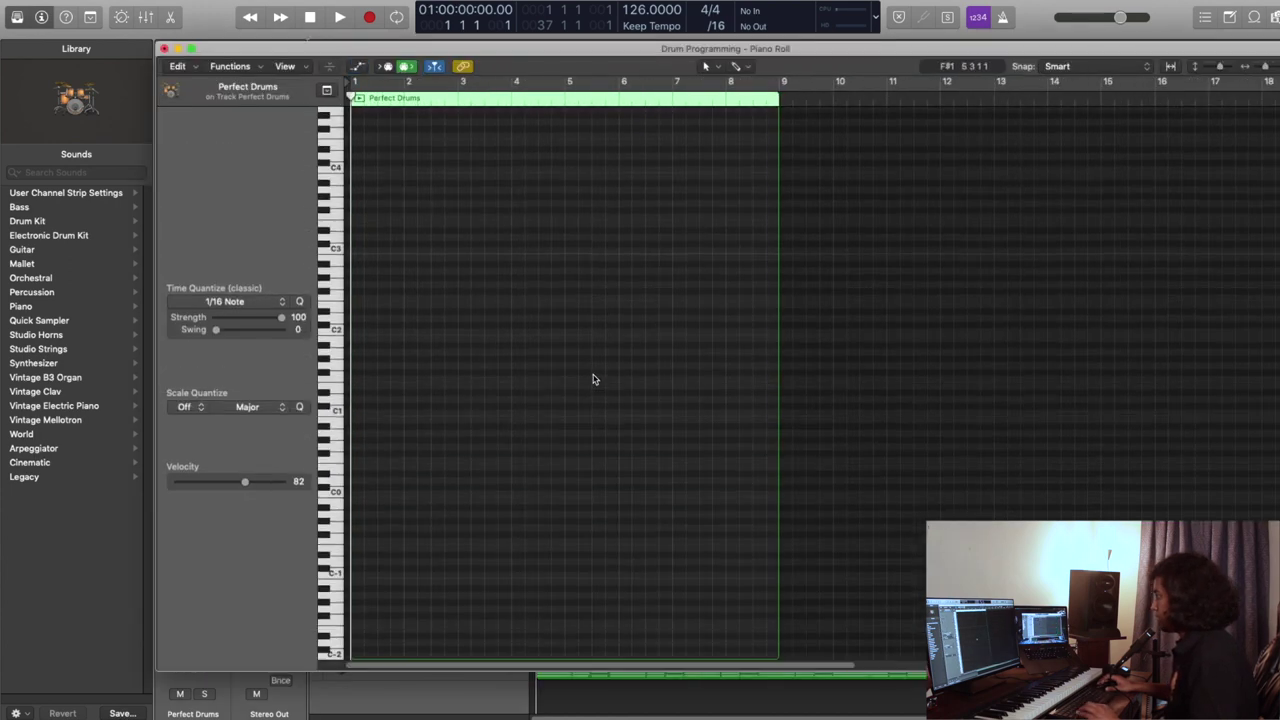
scroll(593, 380, "up", 2)
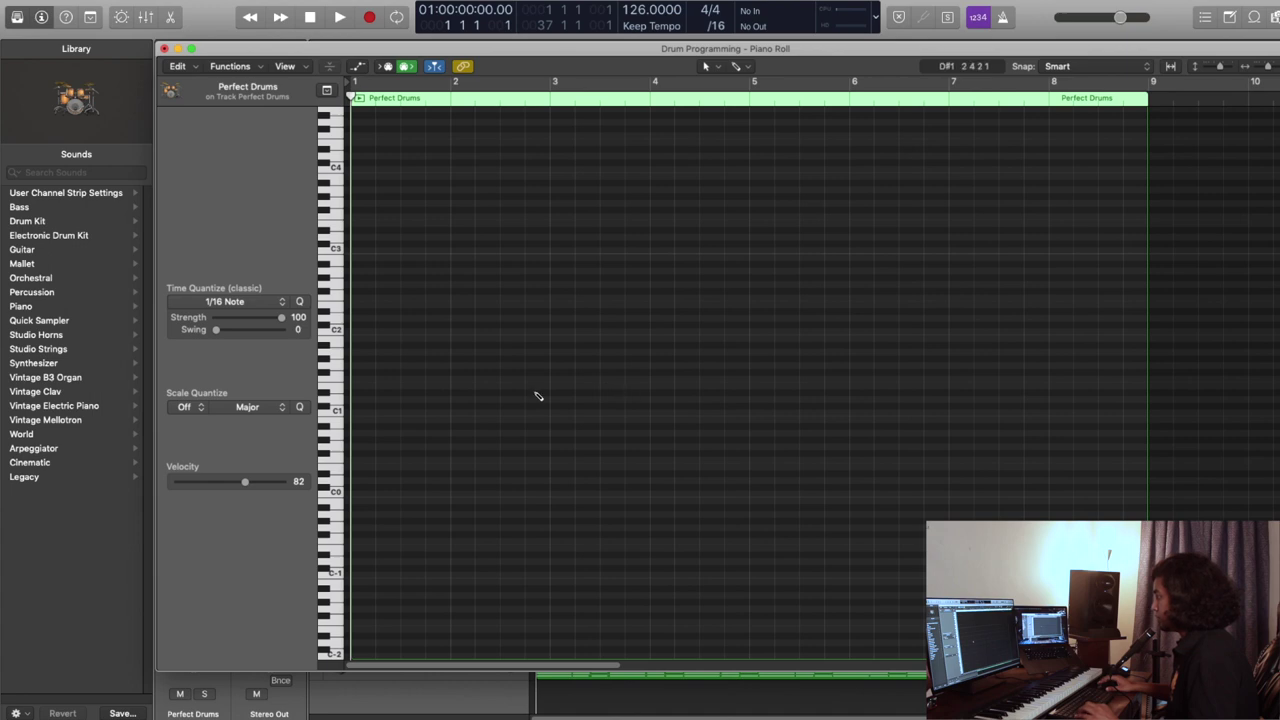
scroll(535, 396, "up", 1)
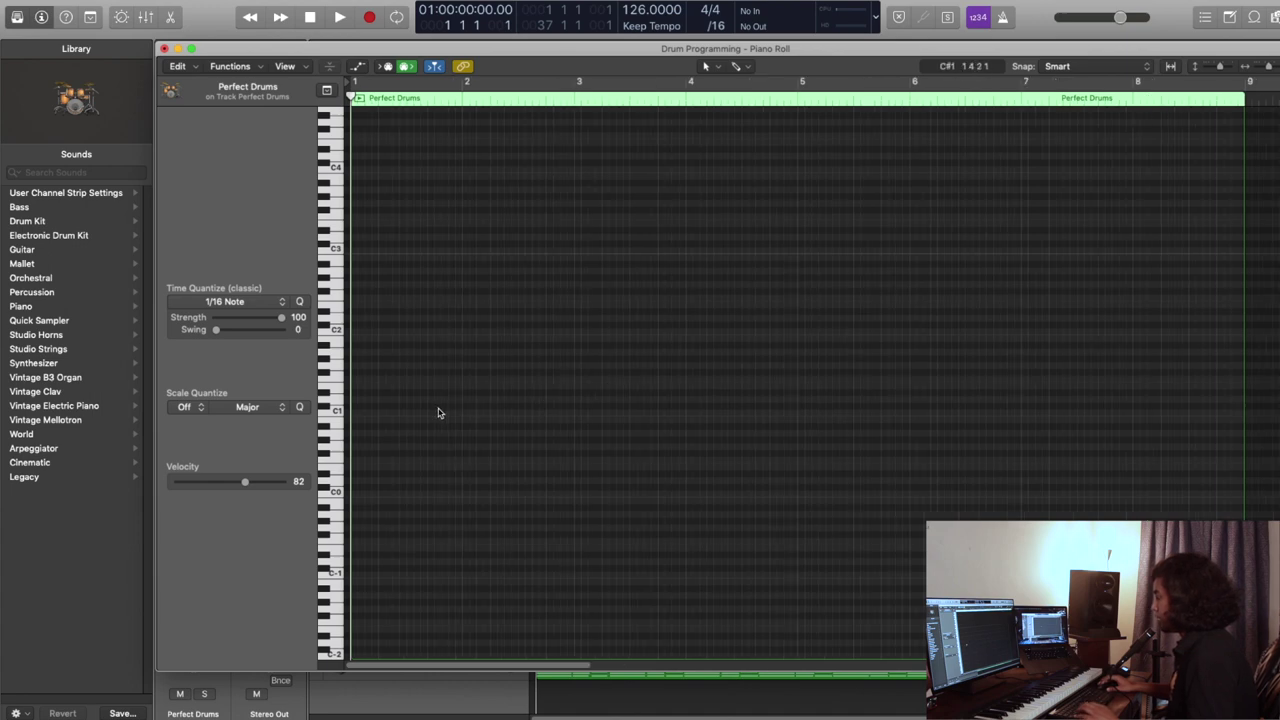
key("t")
key("p")
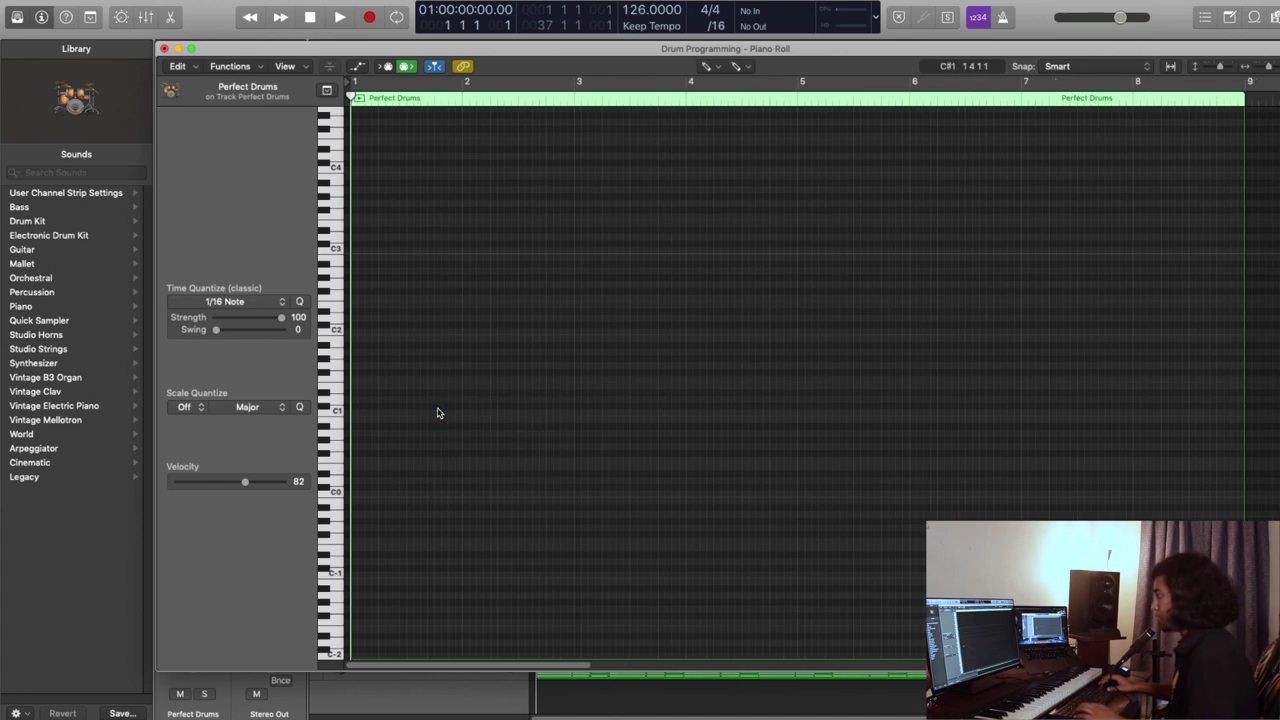
scroll(393, 422, "up", 2)
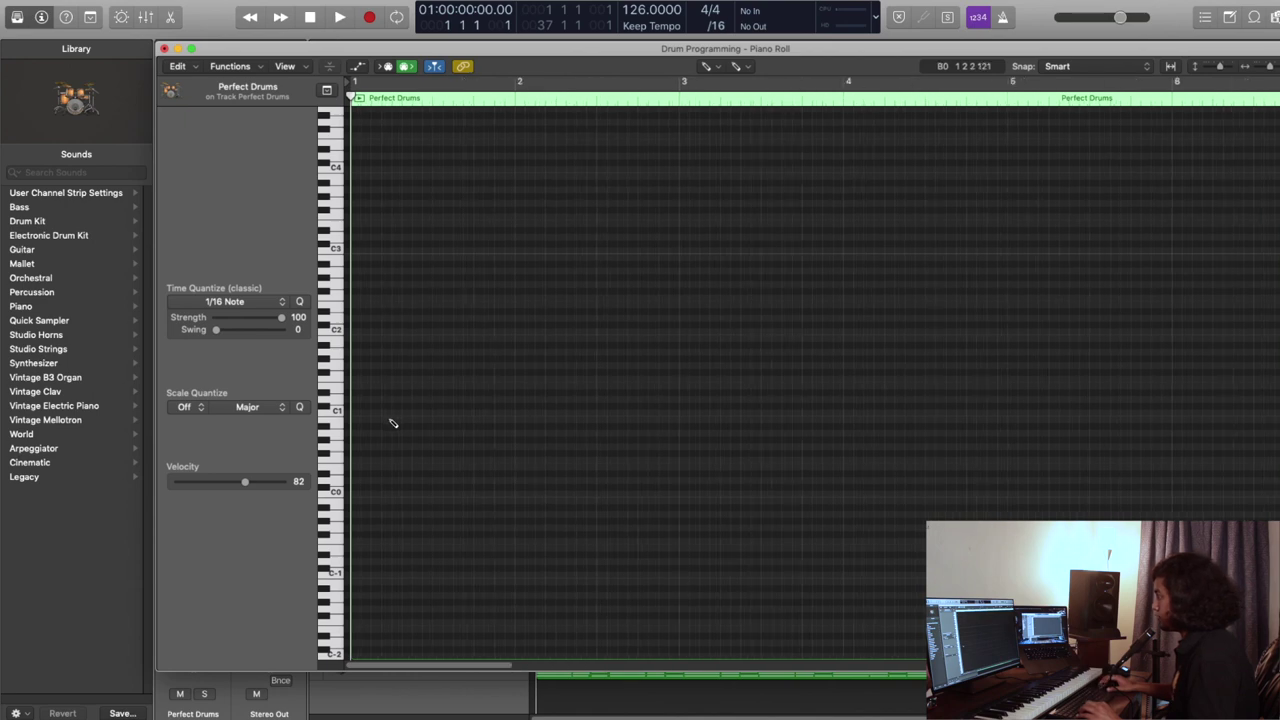
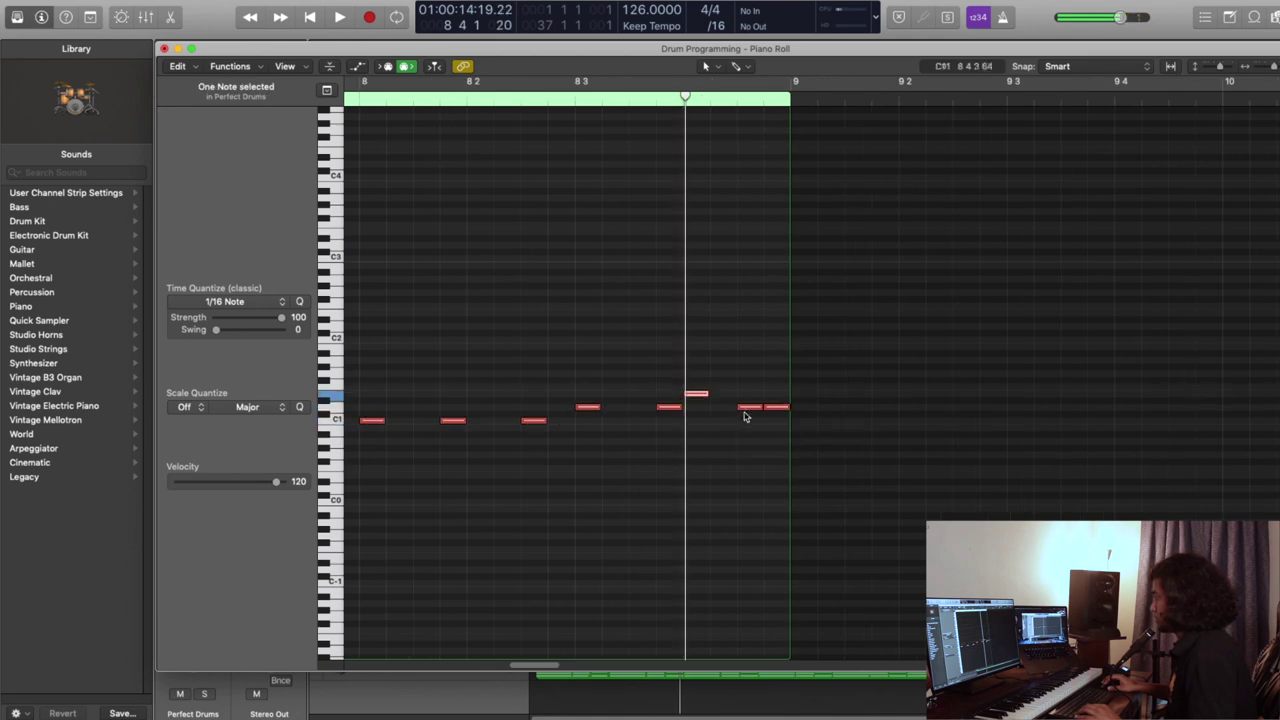
Step: Finish the closing fill in bar 8 by raising the D1 note at 8 4 3 to E1
mouse_move(749, 414)
left_mouse_down()
mouse_move(729, 409)
mouse_move(757, 400)
left_mouse_up()
key("space")
key("space")
Step: Deselect the notes and listen to the C1, D1 and E1 pattern from bar 1 through the fill in bar 8
key("super+Left")
key("super+Left")
key("super+Left")
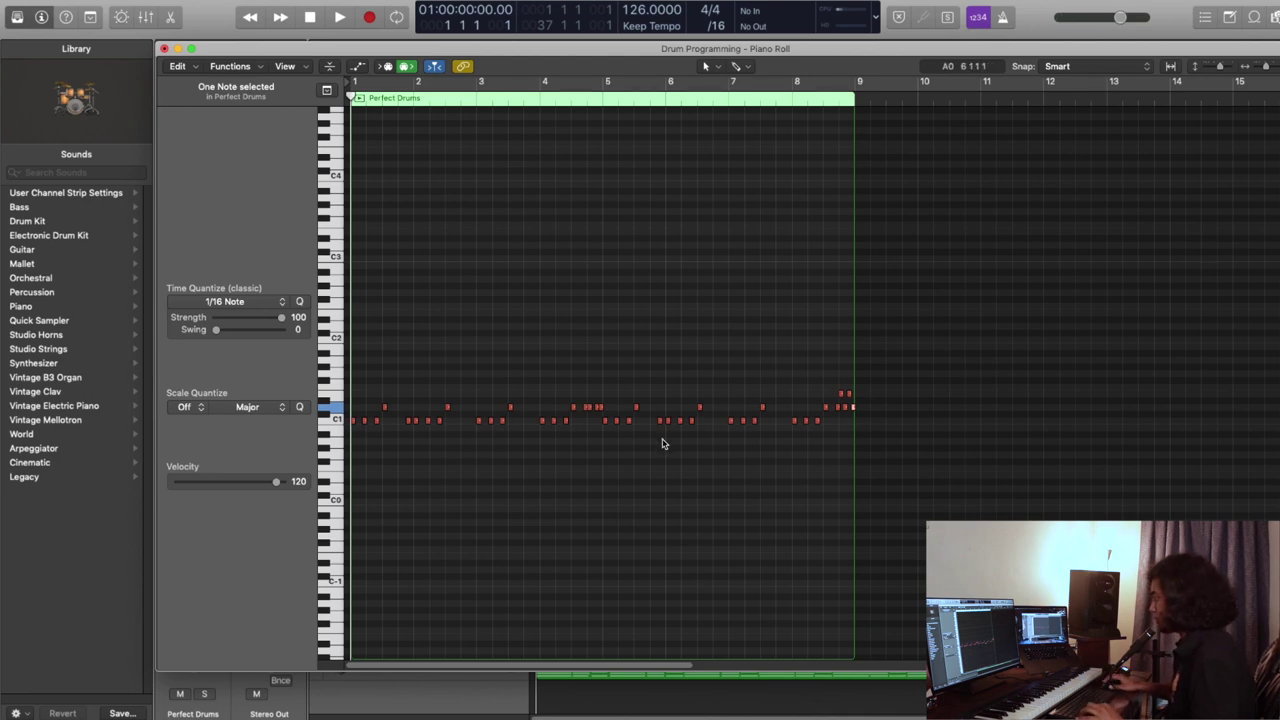
key("super+Left")
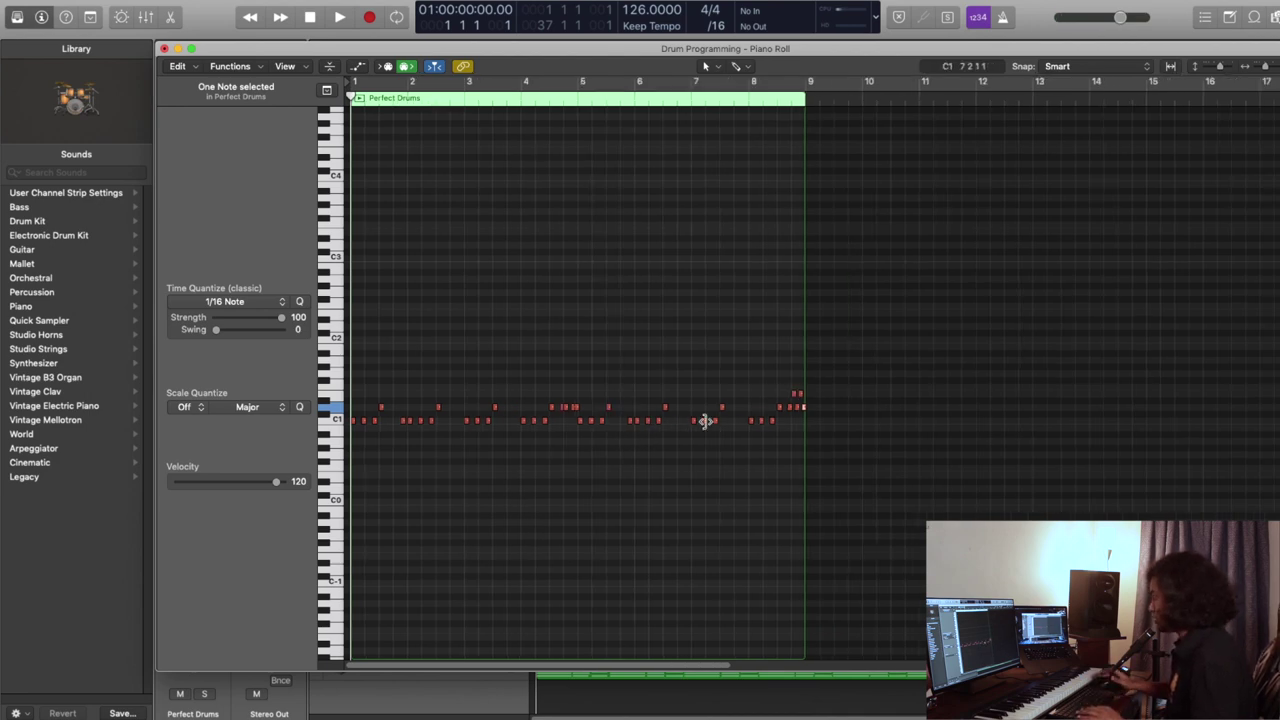
left_click(734, 470)
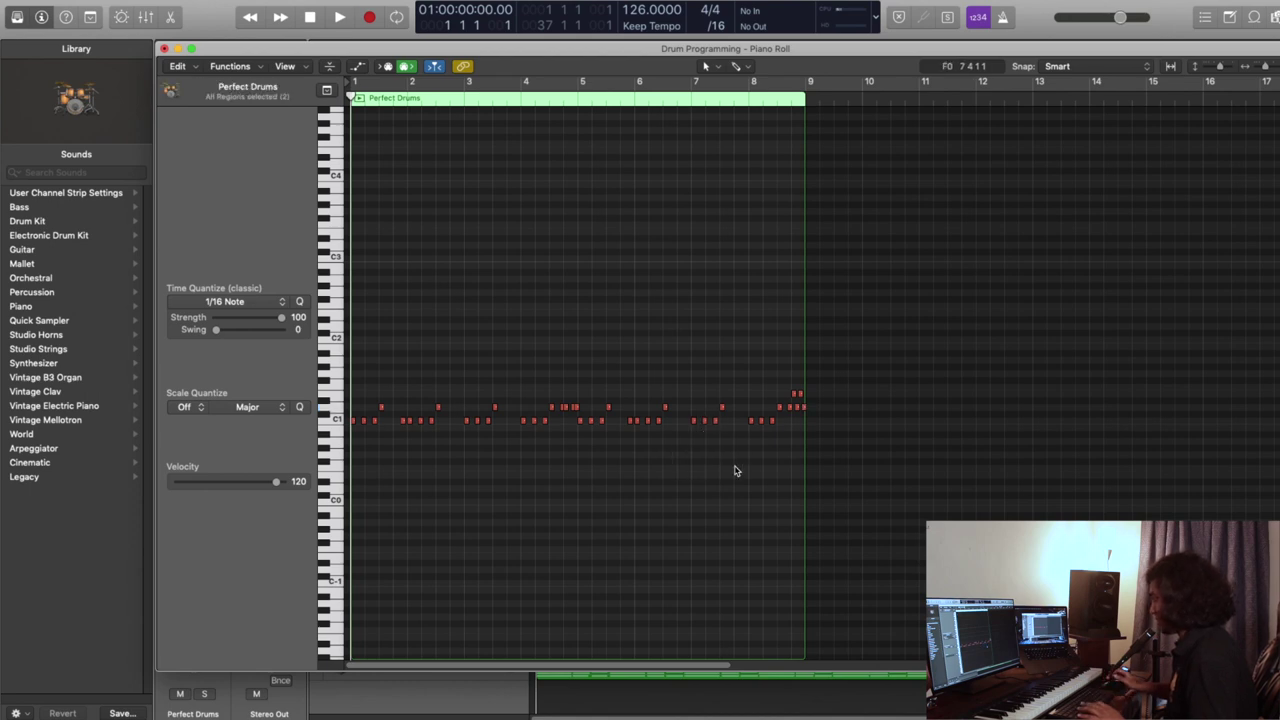
key("space")
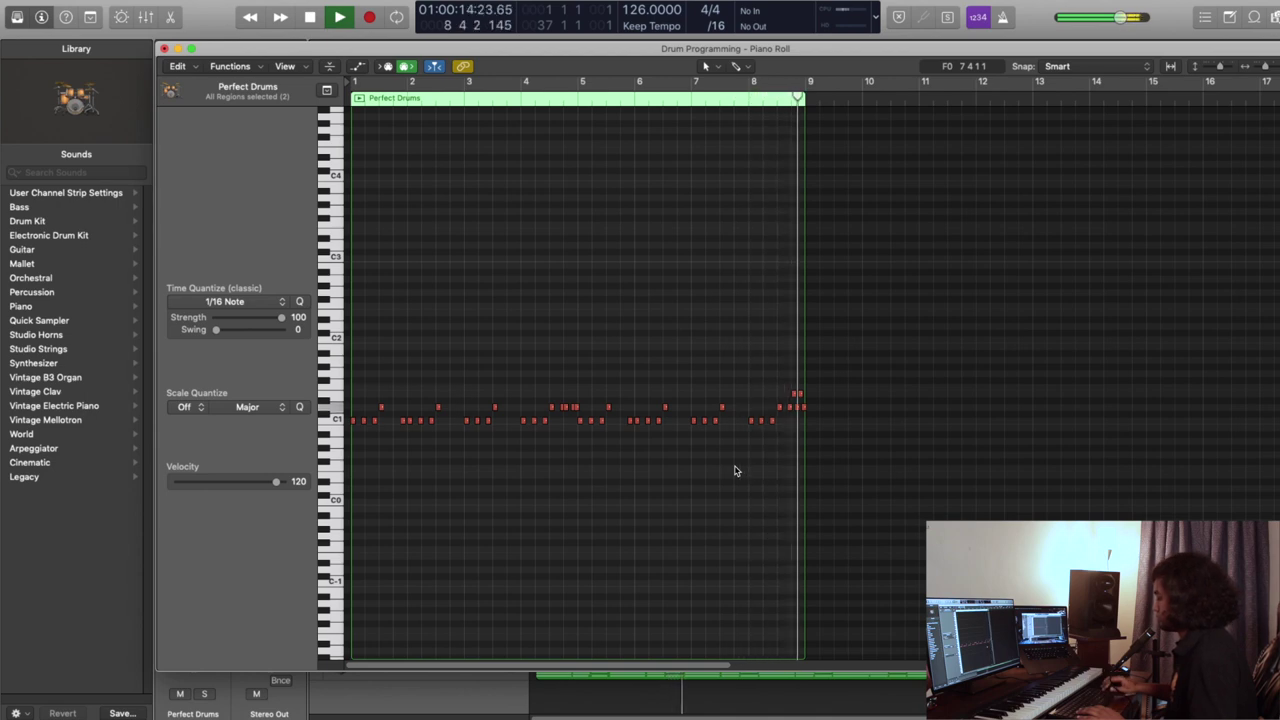
key("space")
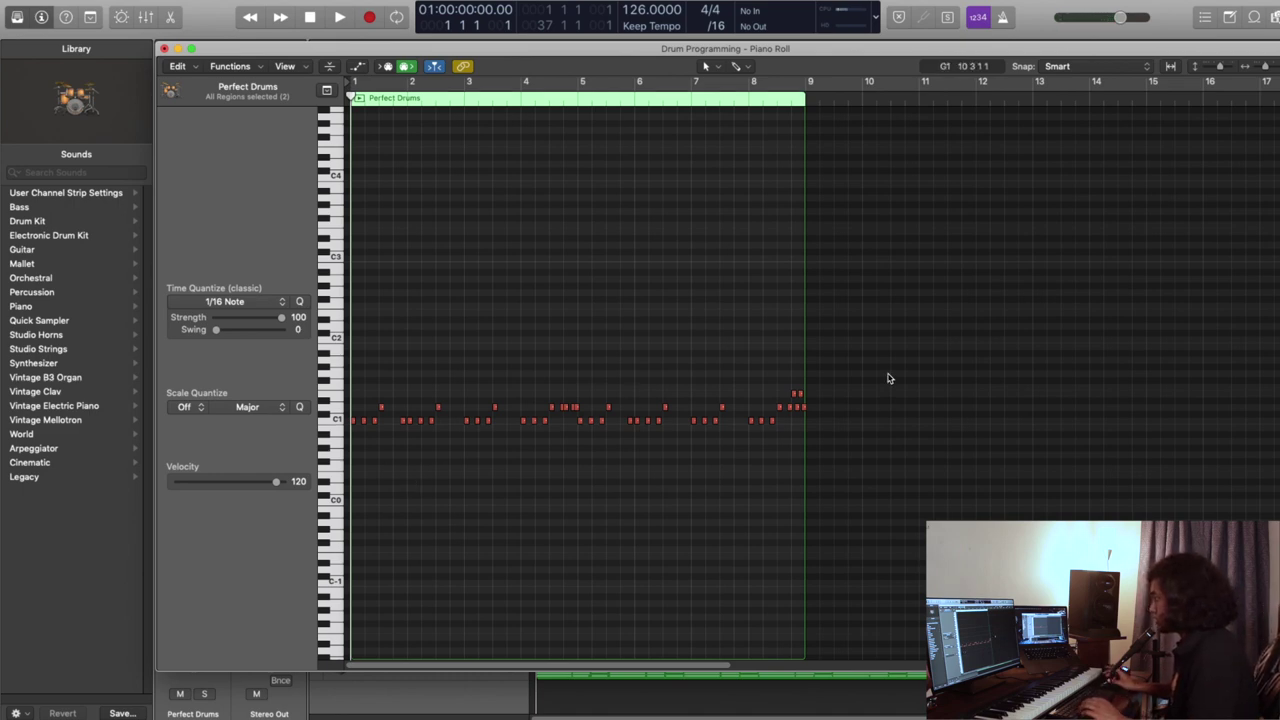
Step: Audition the drum sounds between F1 and C2 on the Piano Roll's keyboard
key("super+Right")
key("super+Down")
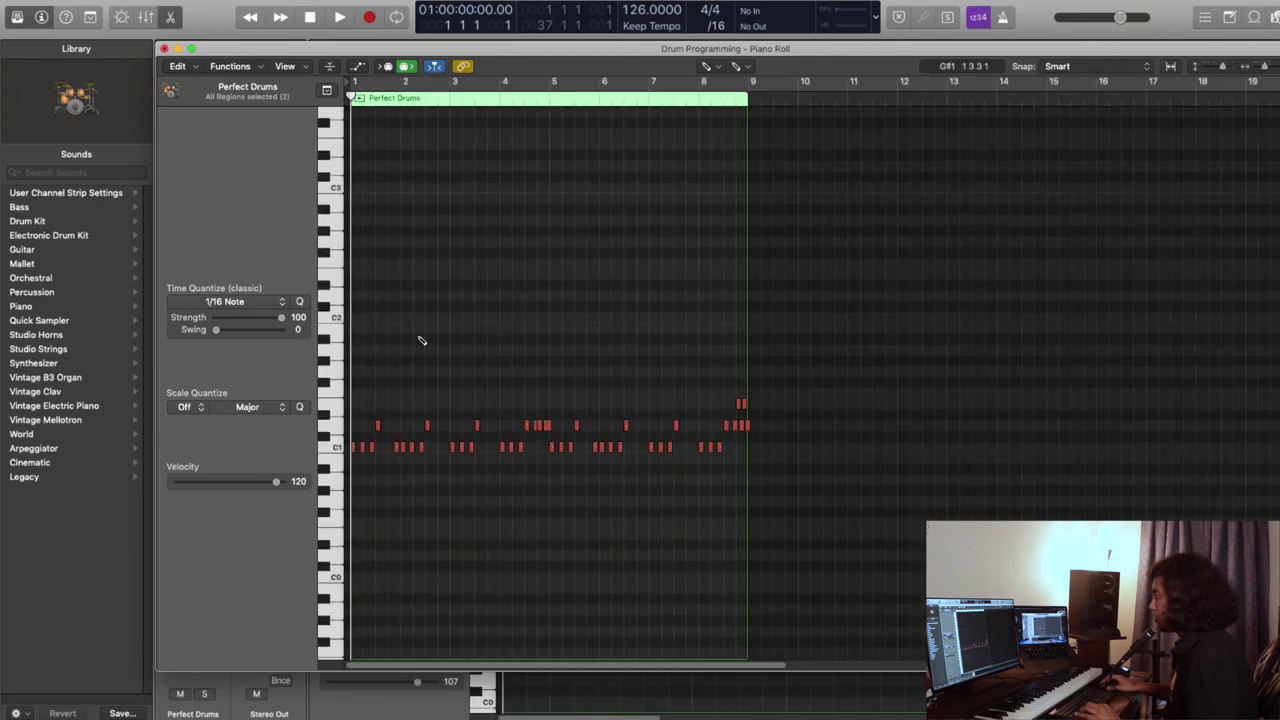
key("super+Right")
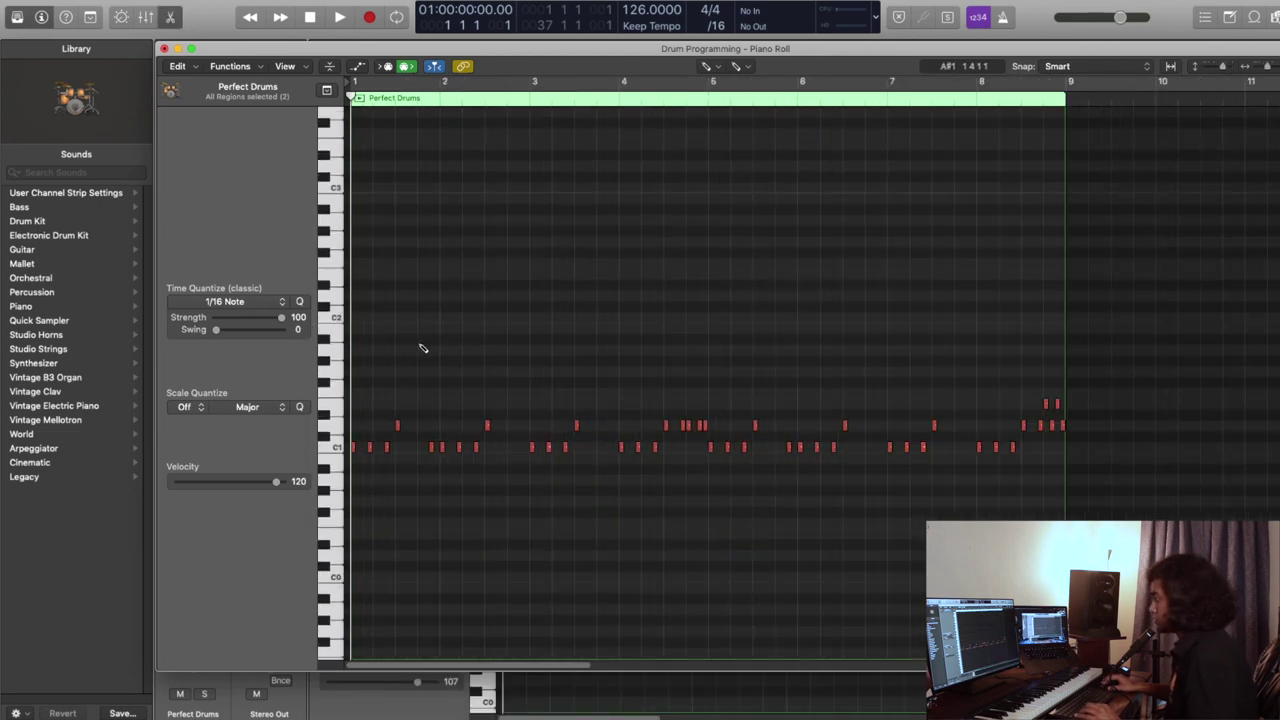
left_click(341, 392)
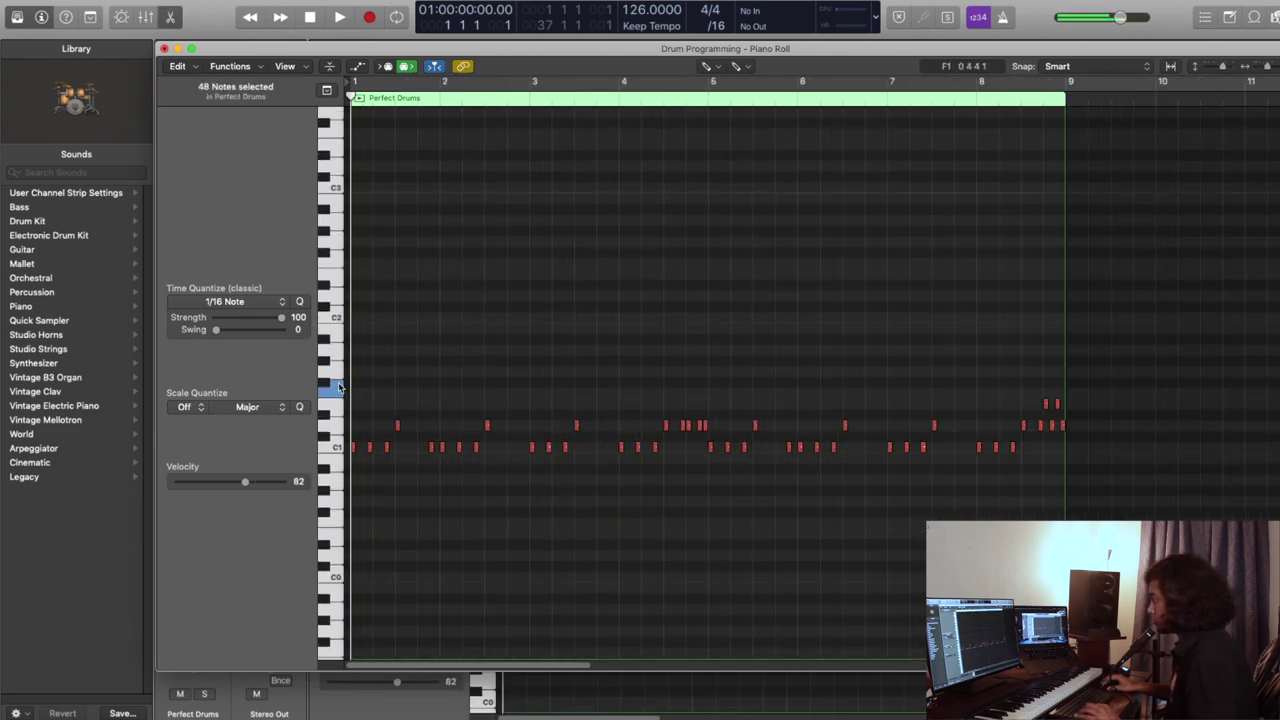
left_click(341, 368)
left_click(341, 348)
left_click(341, 368)
left_click(341, 390)
left_click(341, 362)
left_click(341, 348)
left_click(337, 312)
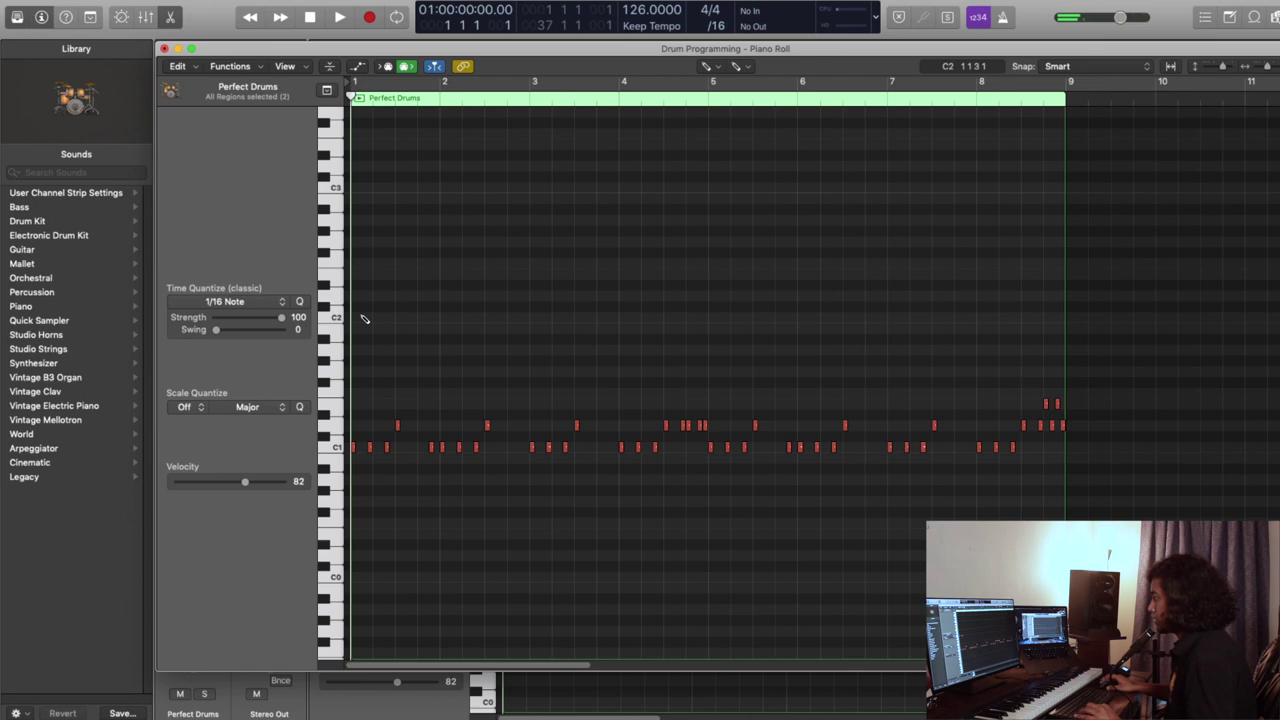
Step: Add a C2 note at the very start of bar 1 and play the beginning of the region
left_click(362, 316, "ctrl+alt")
left_click(397, 335, "ctrl+alt")
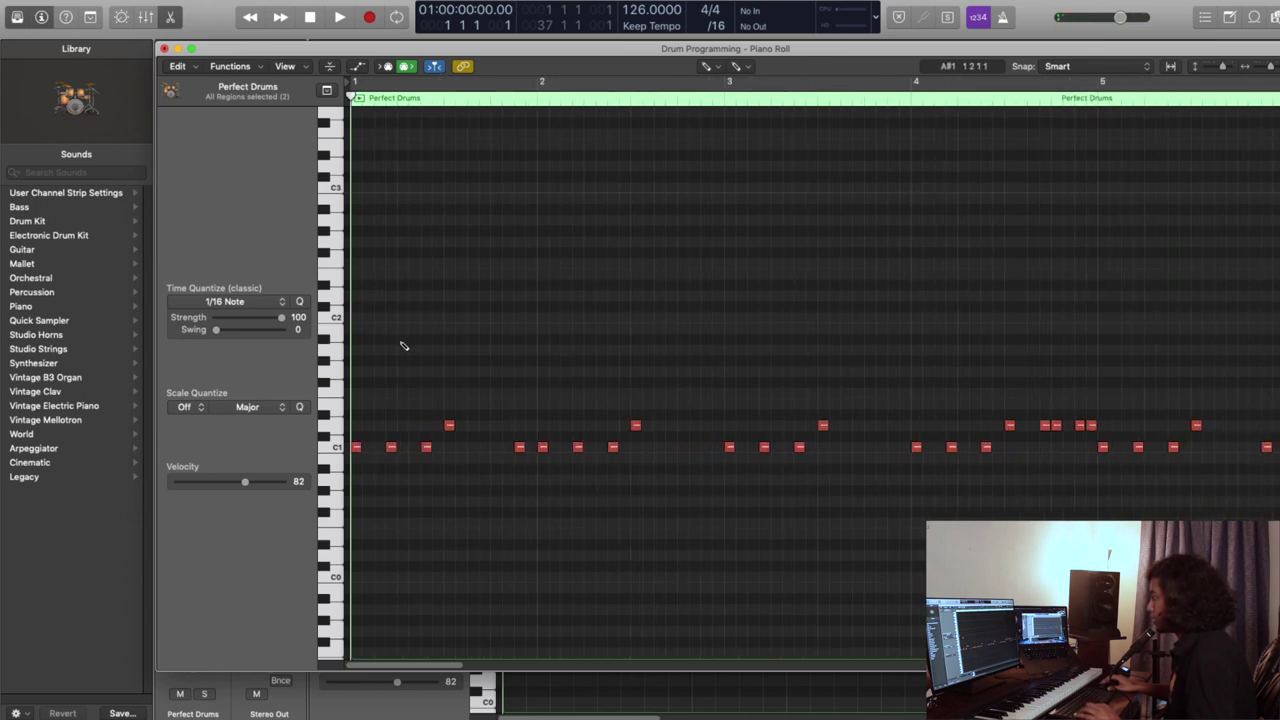
left_click(362, 317)
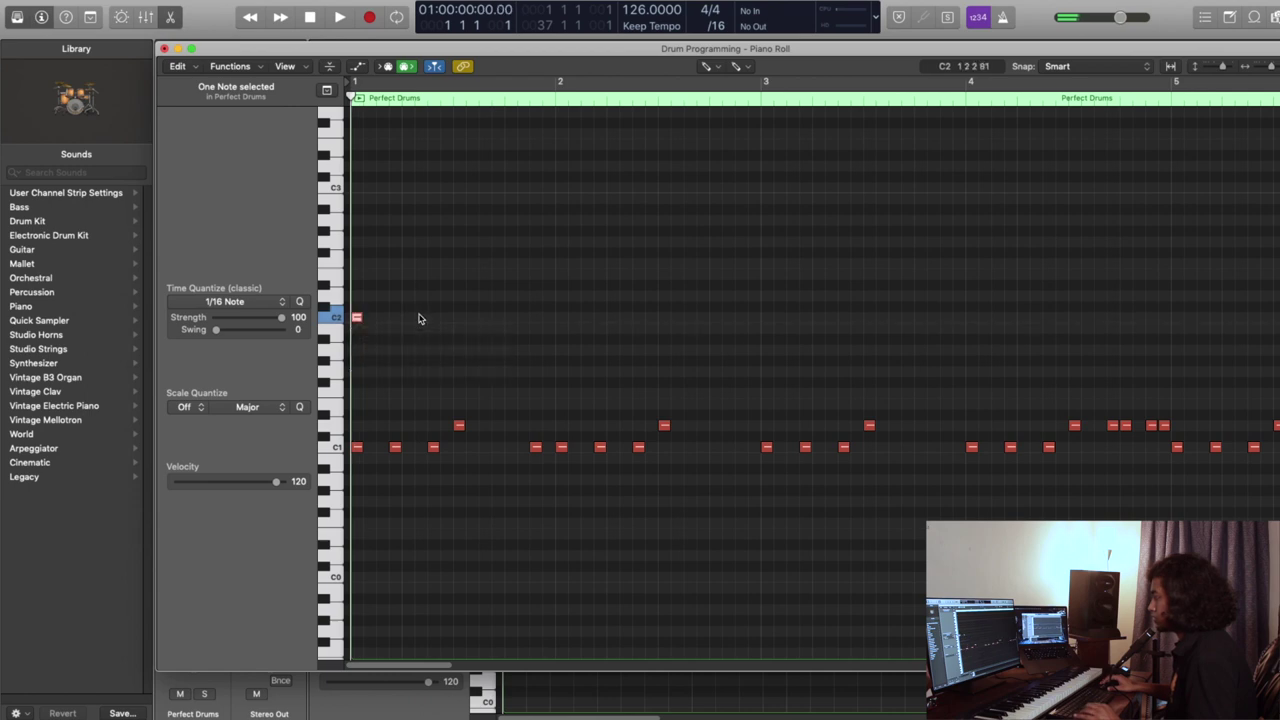
key("super+Right")
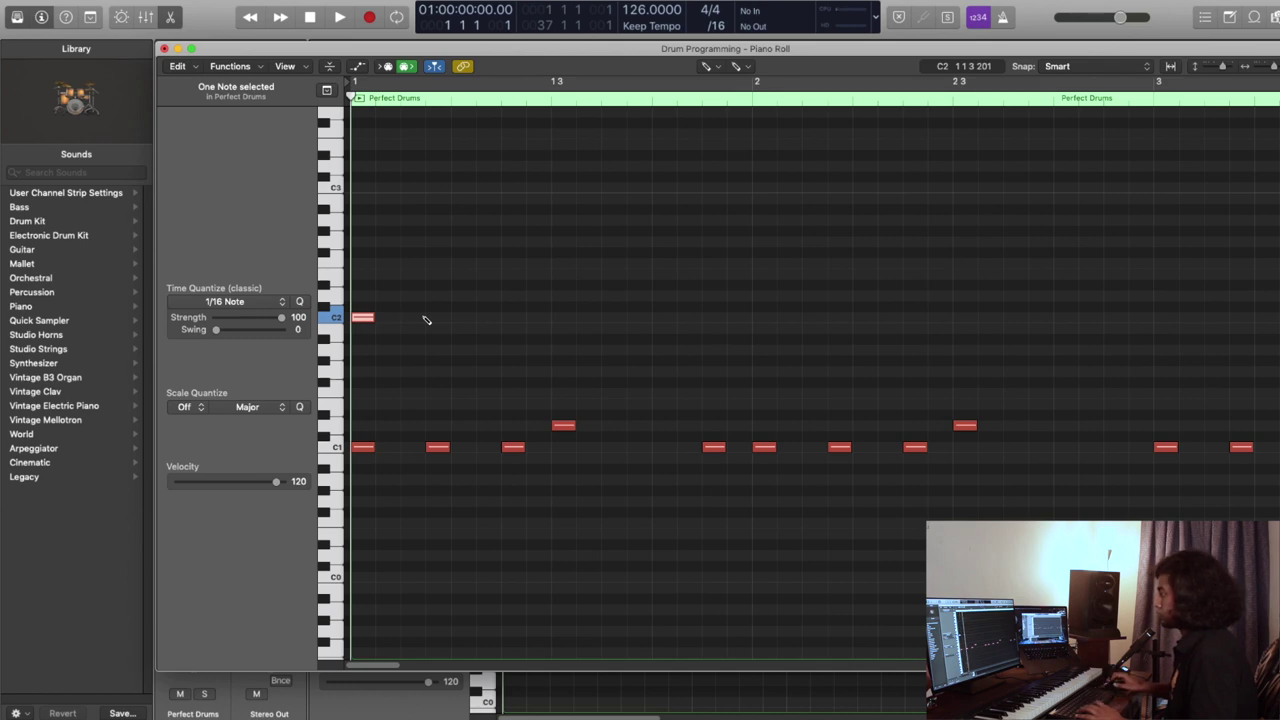
key("space")
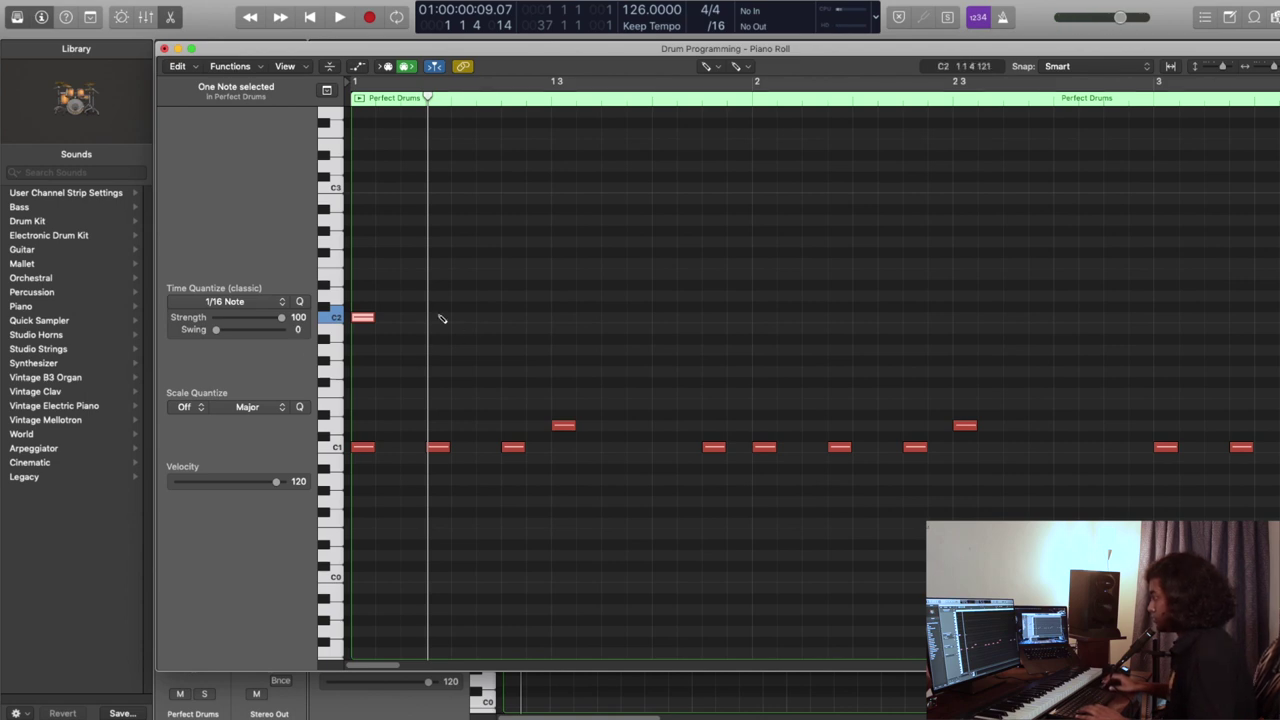
Step: Add a syncopated pattern of A1 and G1 notes from the first beat of bar 1 to the middle of bar 2
left_click_drag(361, 308, 370, 357)
left_click(412, 371)
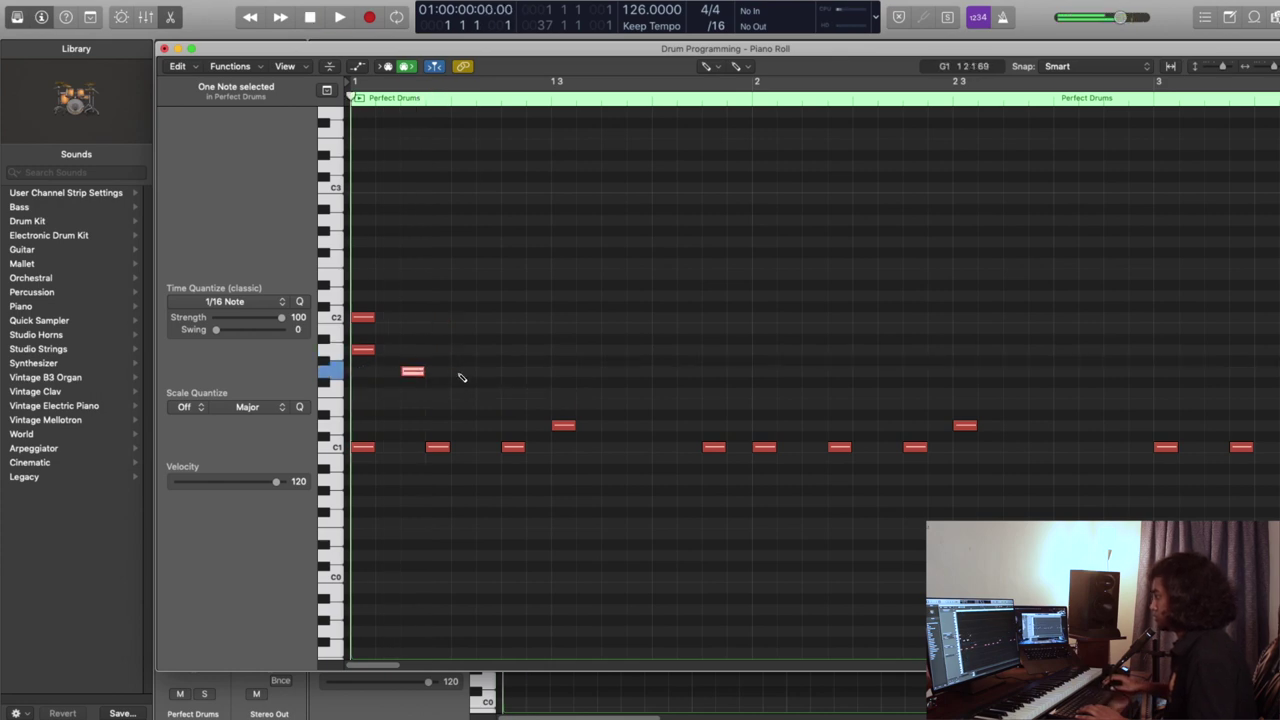
left_click(463, 371)
left_click(513, 349)
left_click(538, 349)
left_click(563, 371)
left_click(613, 349)
left_click(664, 349)
left_click(814, 371)
left_click(865, 371)
left_click(941, 349)
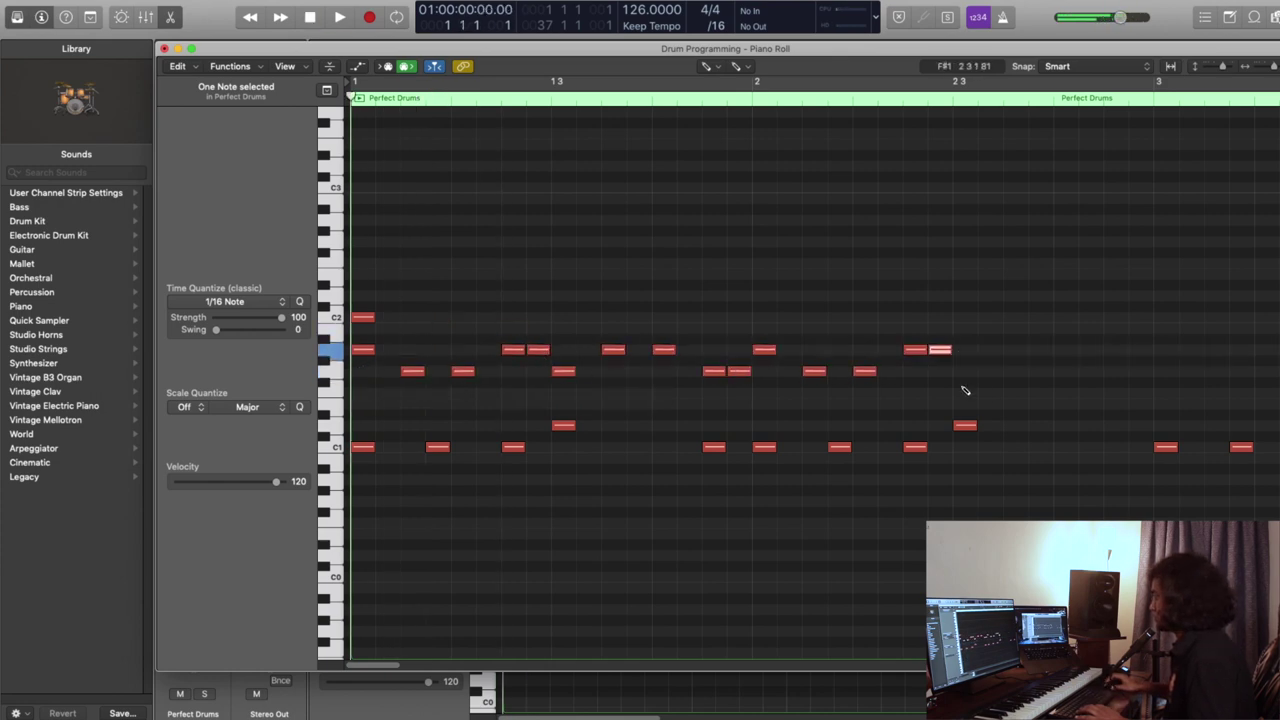
Step: Continue the same A1 and G1 pattern from the third beat of bar 2 to 3 3 3
scroll(966, 389, "right", 3)
left_click(752, 349)
left_click(802, 349)
left_click(902, 349)
left_click(952, 371)
left_click(1078, 349)
scroll(1000, 360, "right", 1)
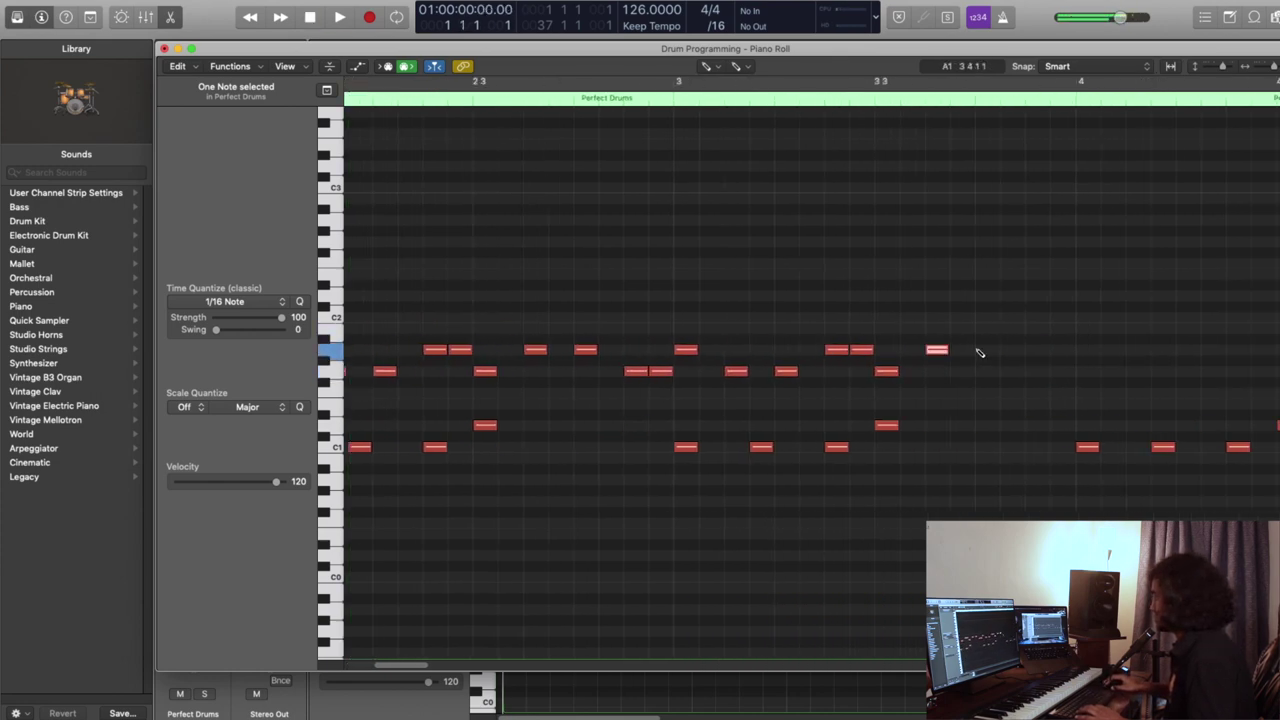
Step: Extend the A1 and G1 pattern through the rest of bar 3 and bar 4 to an A1 note at the start of bar 5
left_click(957, 371)
left_click(1058, 349)
left_click(1100, 371)
scroll(1090, 366, "right", 3)
left_click(957, 371)
left_click(1007, 349)
left_click(1057, 349)
scroll(1065, 355, "right", 4)
left_click(609, 349)
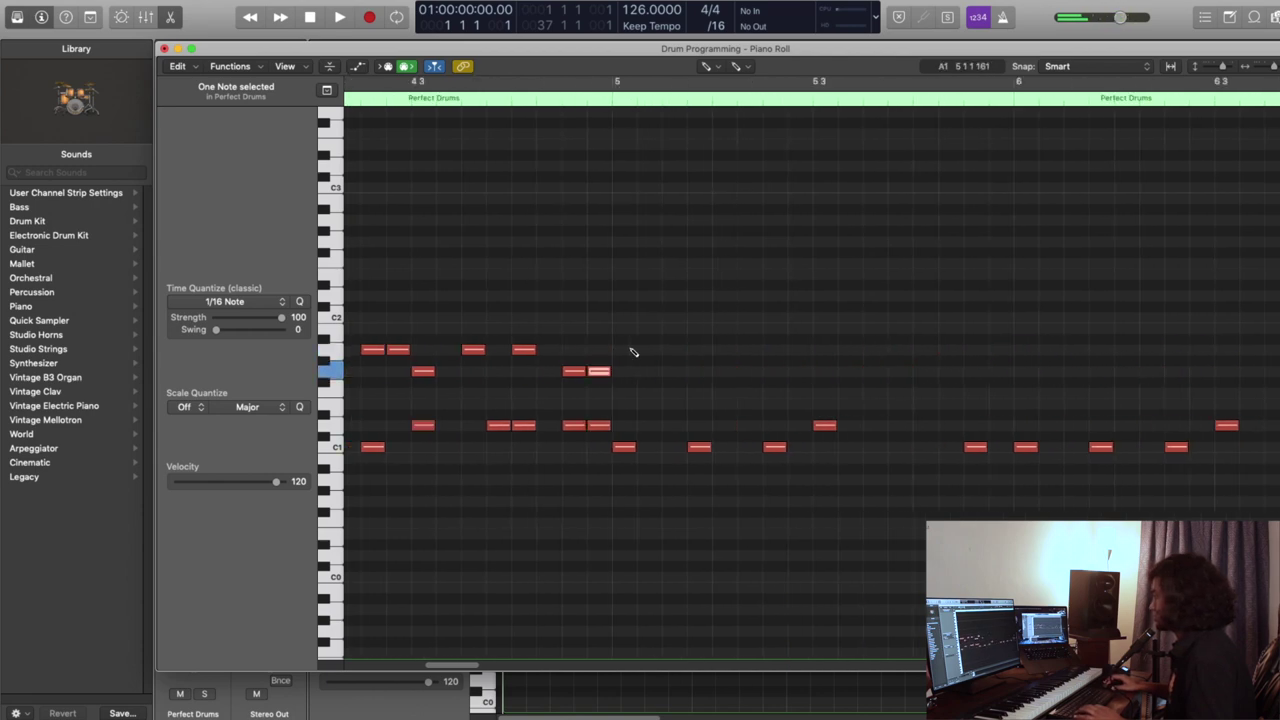
Step: Add the A1 and G1 pattern through bar 5 and on to the G1 note at 6 2 1
left_click(708, 371)
left_click(809, 371)
left_click(909, 349)
left_click(985, 371)
scroll(1006, 386, "right", 1)
left_click(895, 349)
left_click(921, 371)
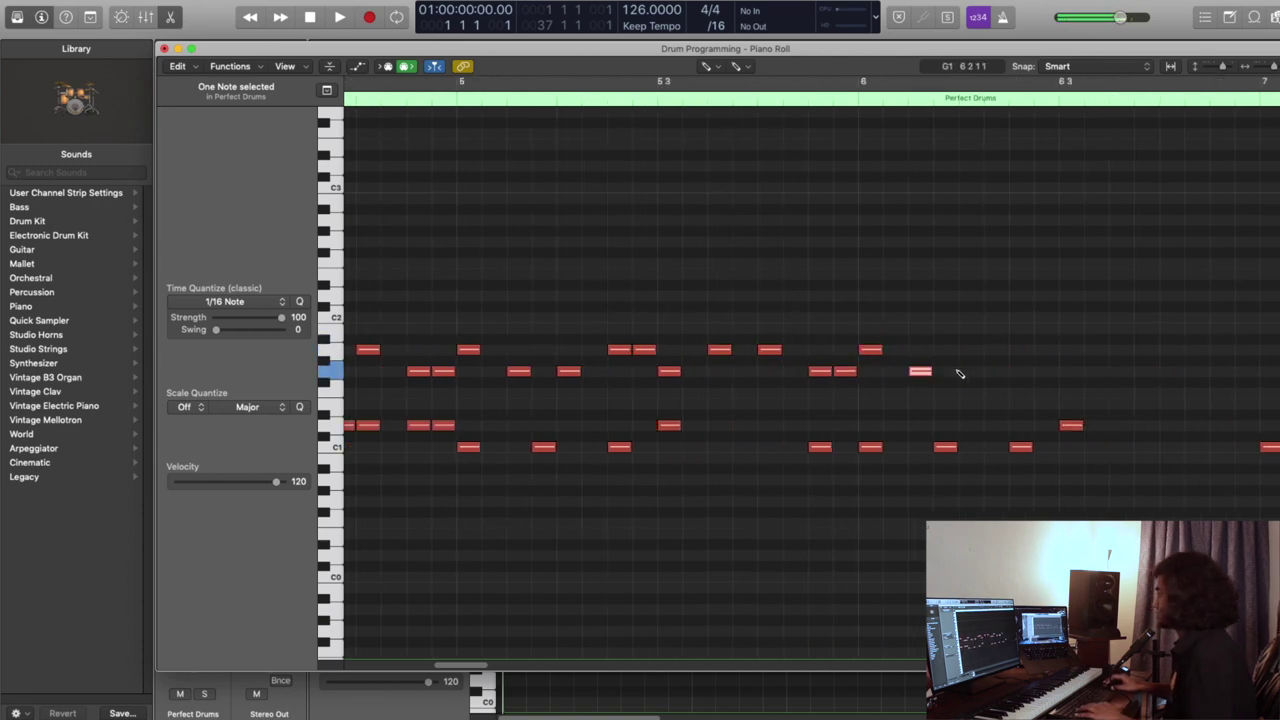
Step: Add the A1 and G1 pattern through the rest of bar 6 and up to the G1 note at 7 2 1
left_click(1020, 349)
scroll(1050, 357, "right", 1)
left_click(1054, 349)
left_click(1107, 371)
scroll(1060, 366, "right", 5)
scroll(1036, 367, "left", 2)
left_click(628, 371)
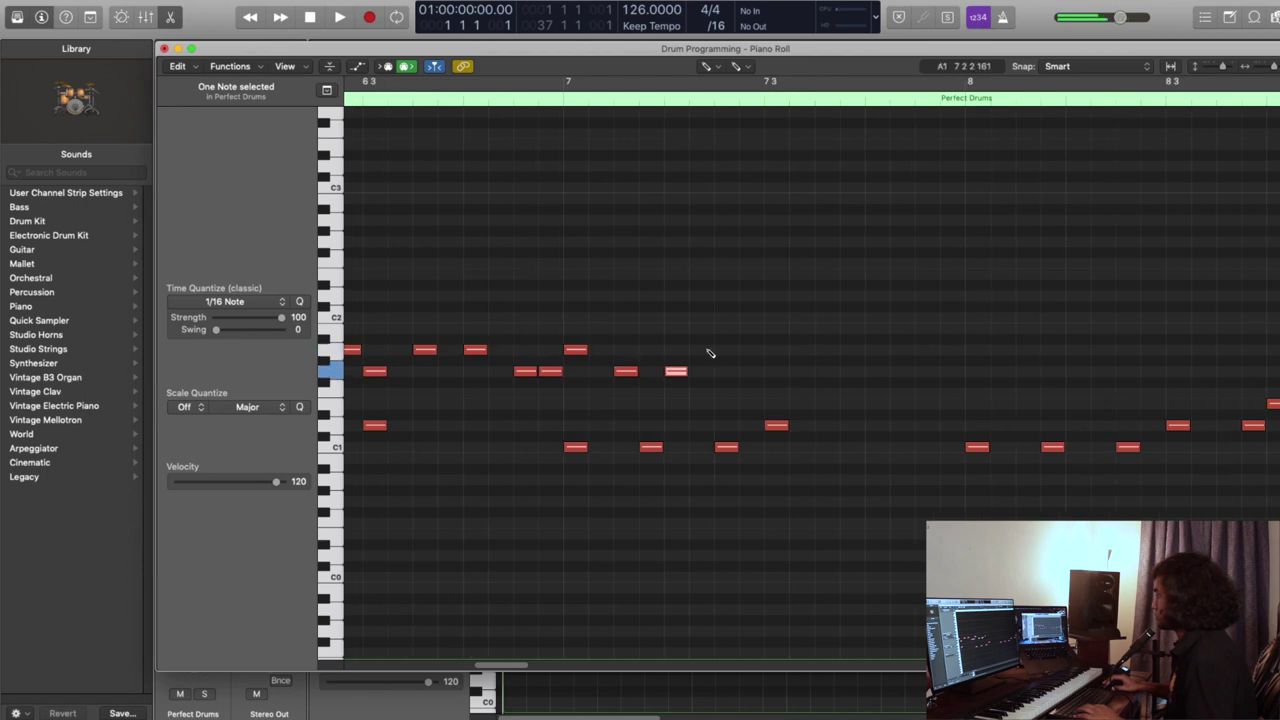
Step: Complete the A1 and G1 pattern through bars 7 and 8, ending with an A1 note at 8 3 3 before the fill
left_click(777, 371)
left_click(827, 349)
left_click(978, 349)
left_click(1078, 371)
left_click(1153, 349)
scroll(988, 359, "right", 5)
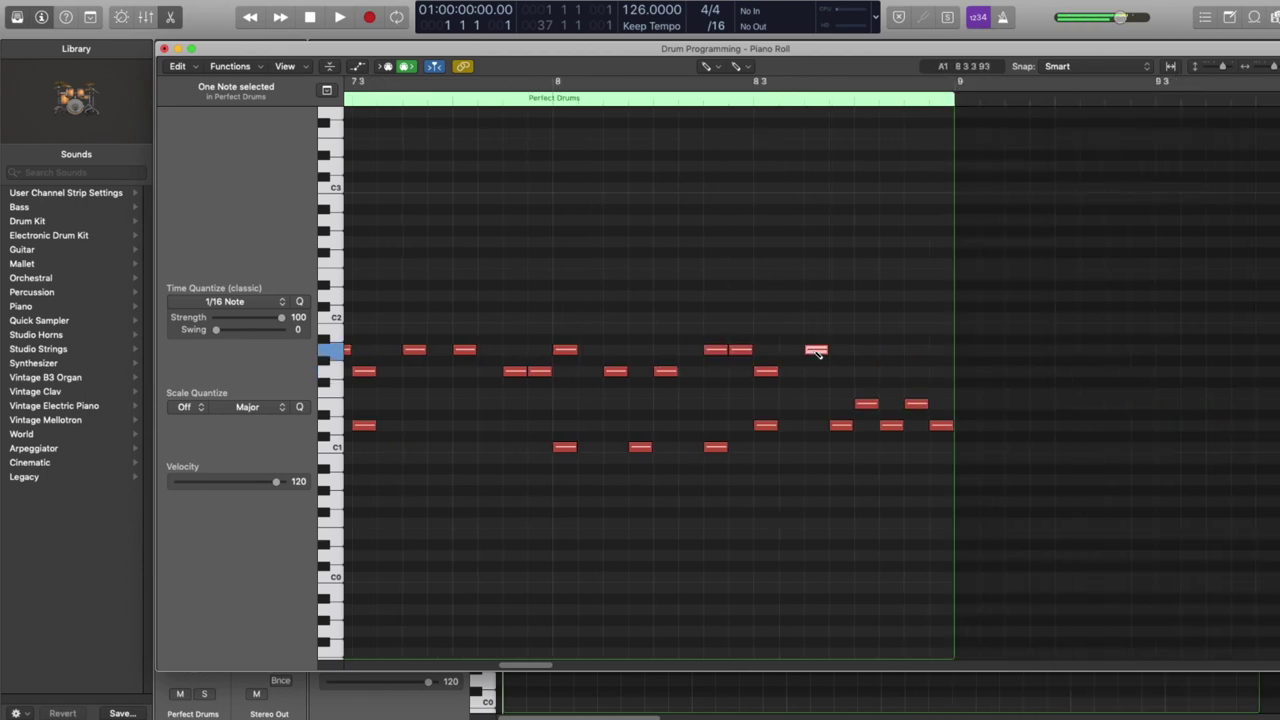
Step: Play the full drum pattern from bar 1 through bar 8 and return the playhead to the start
left_click(663, 293)
key("z")
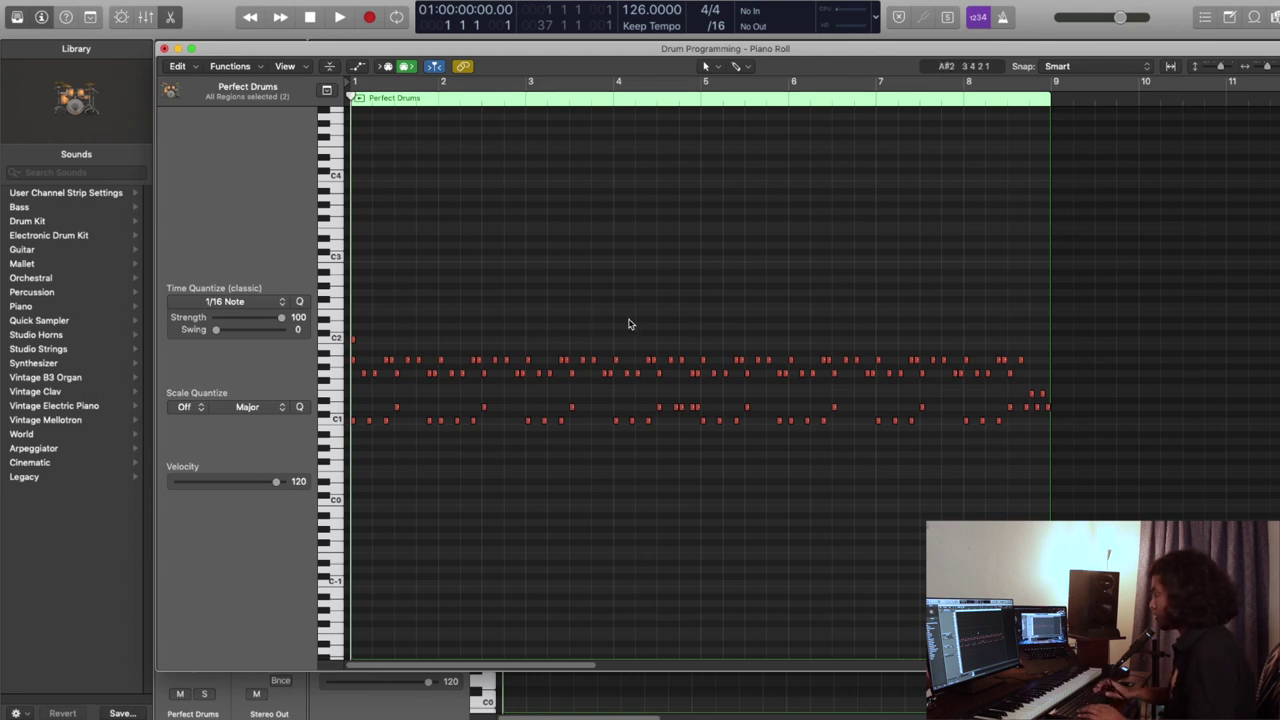
key("space")
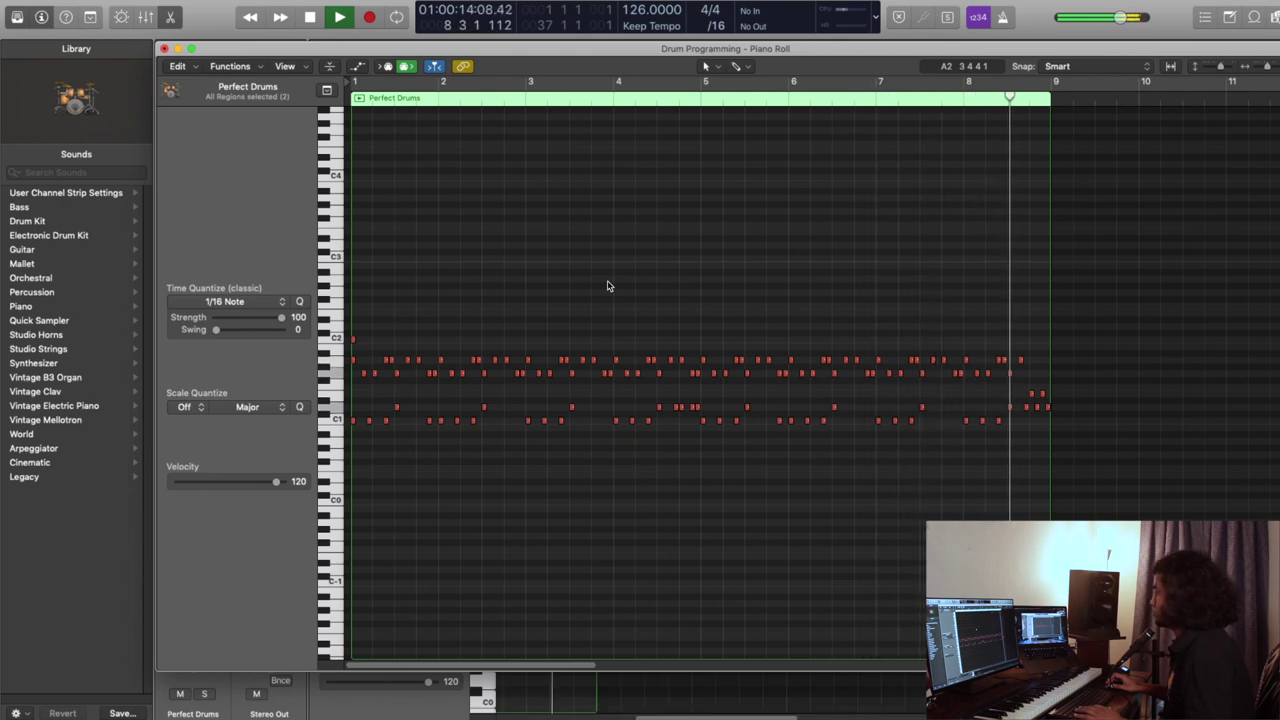
key("Return")
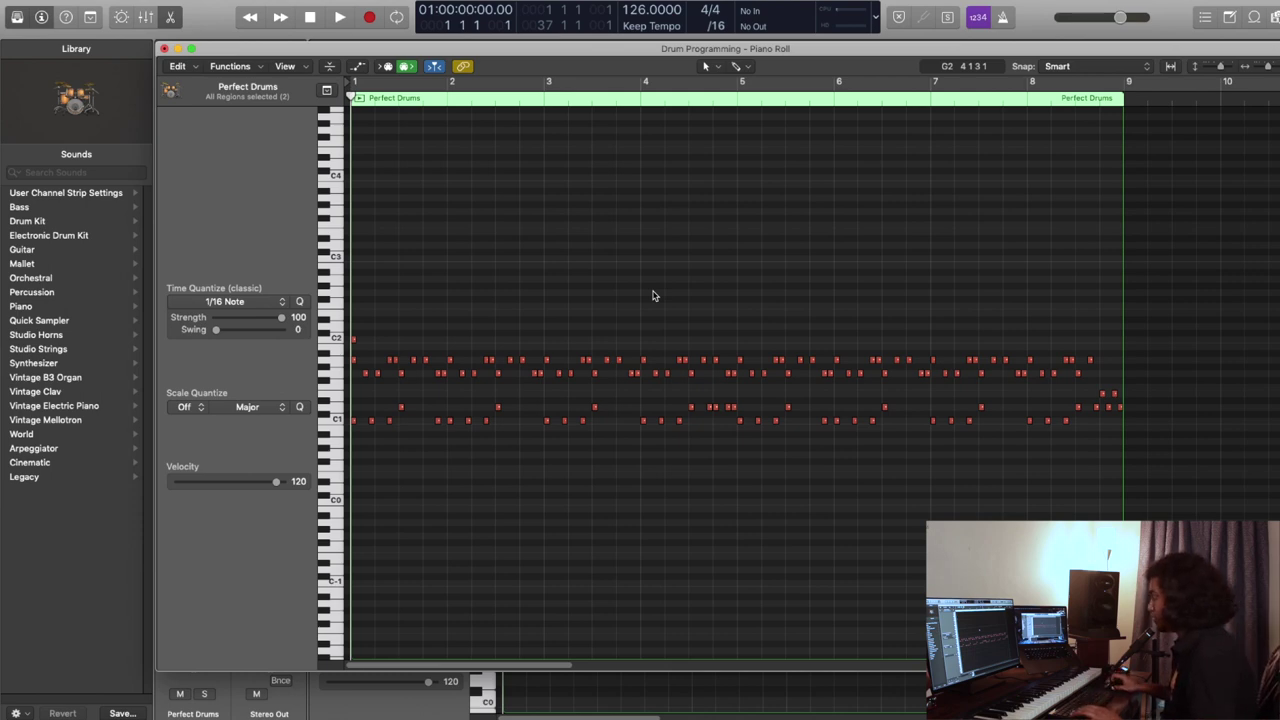
Step: Show the Piano Roll's automation area and set it to display Ch. 1: Note Velocity for the drum notes
key("a")
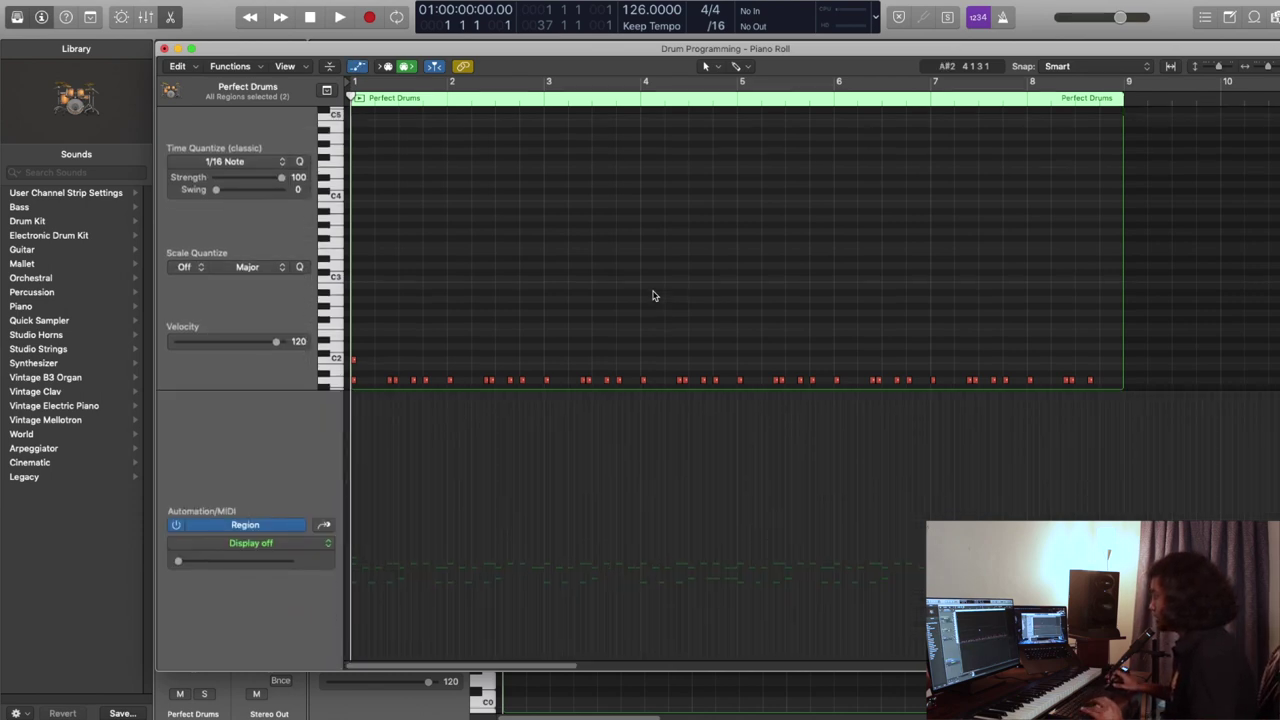
scroll(652, 295, "down", 6)
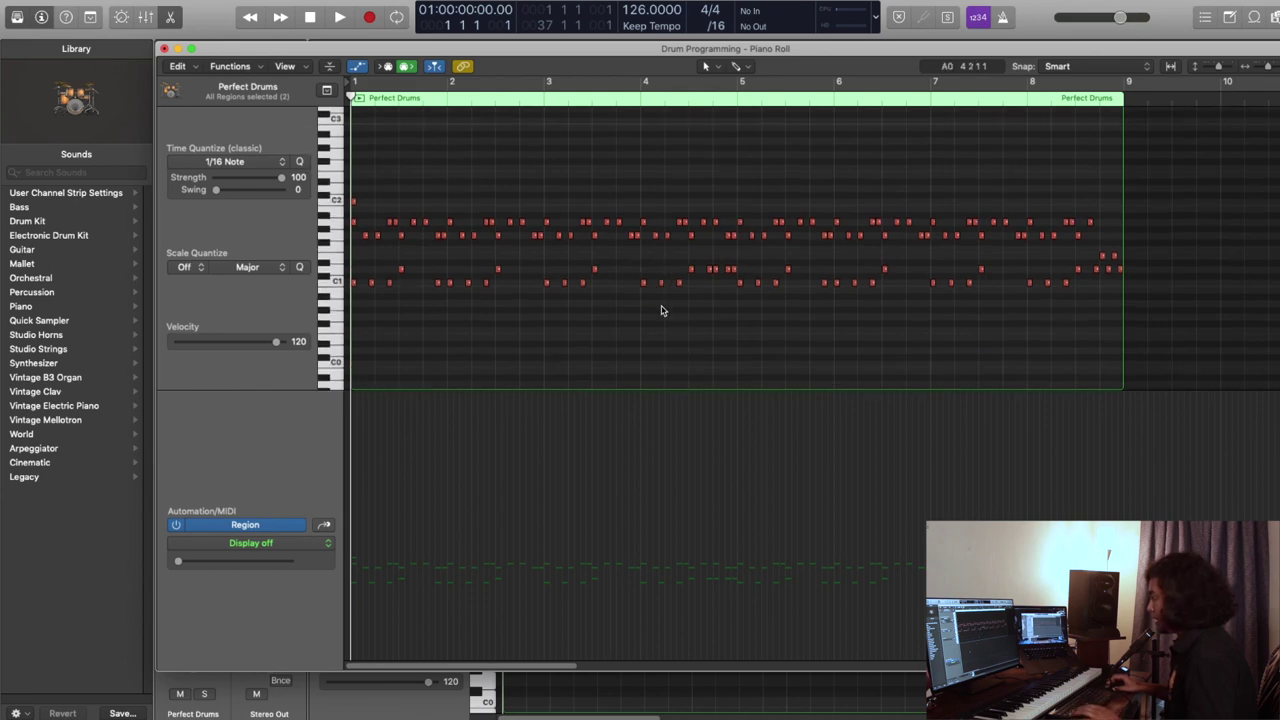
left_click(240, 545)
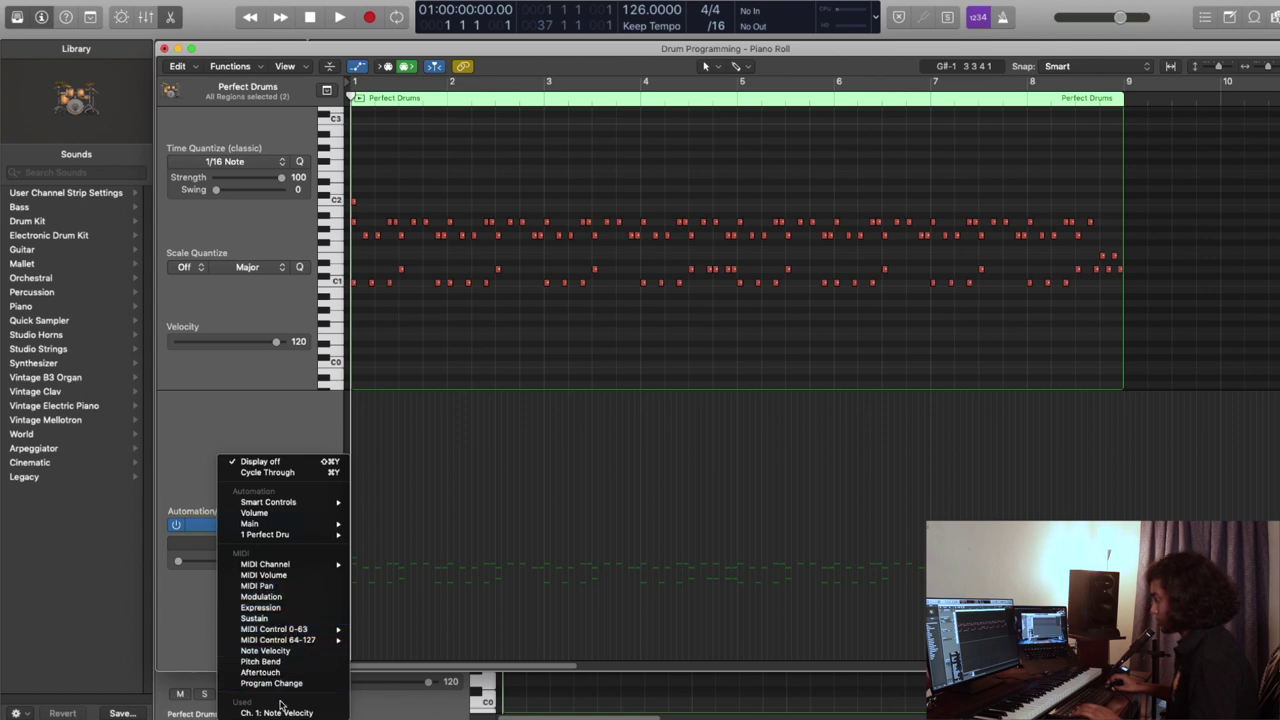
left_click(286, 712)
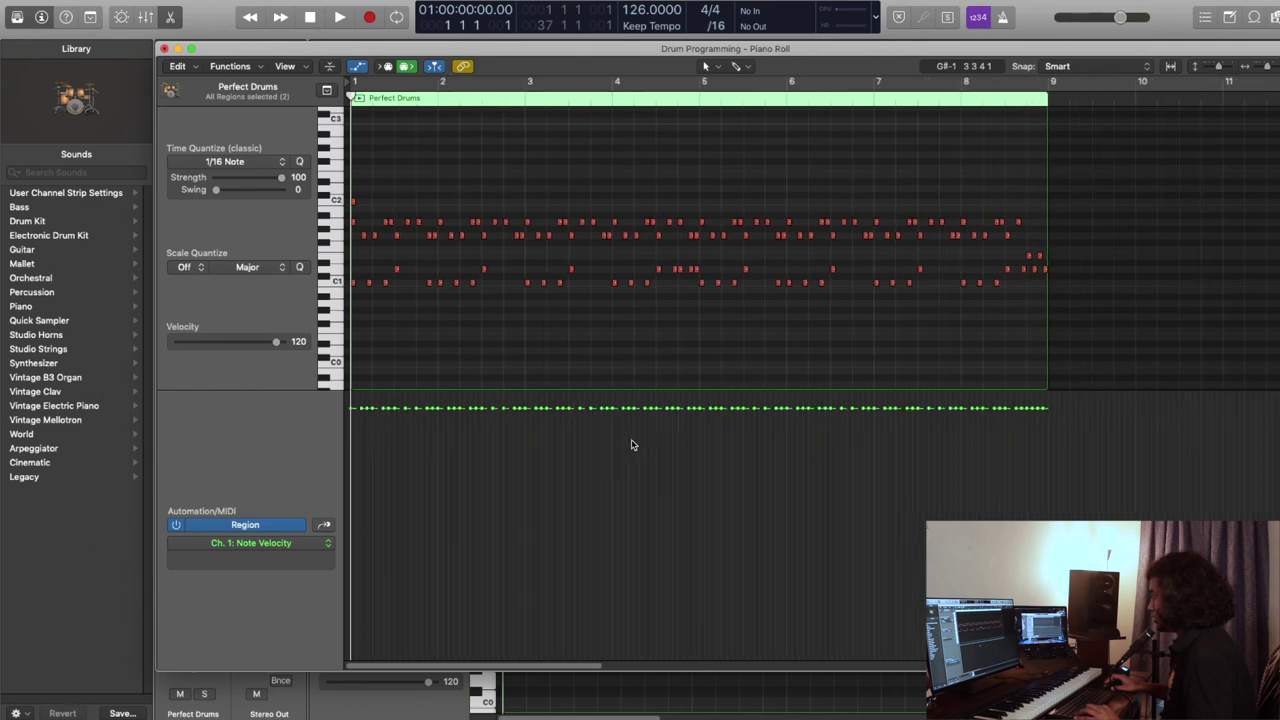
scroll(636, 443, "up", 3)
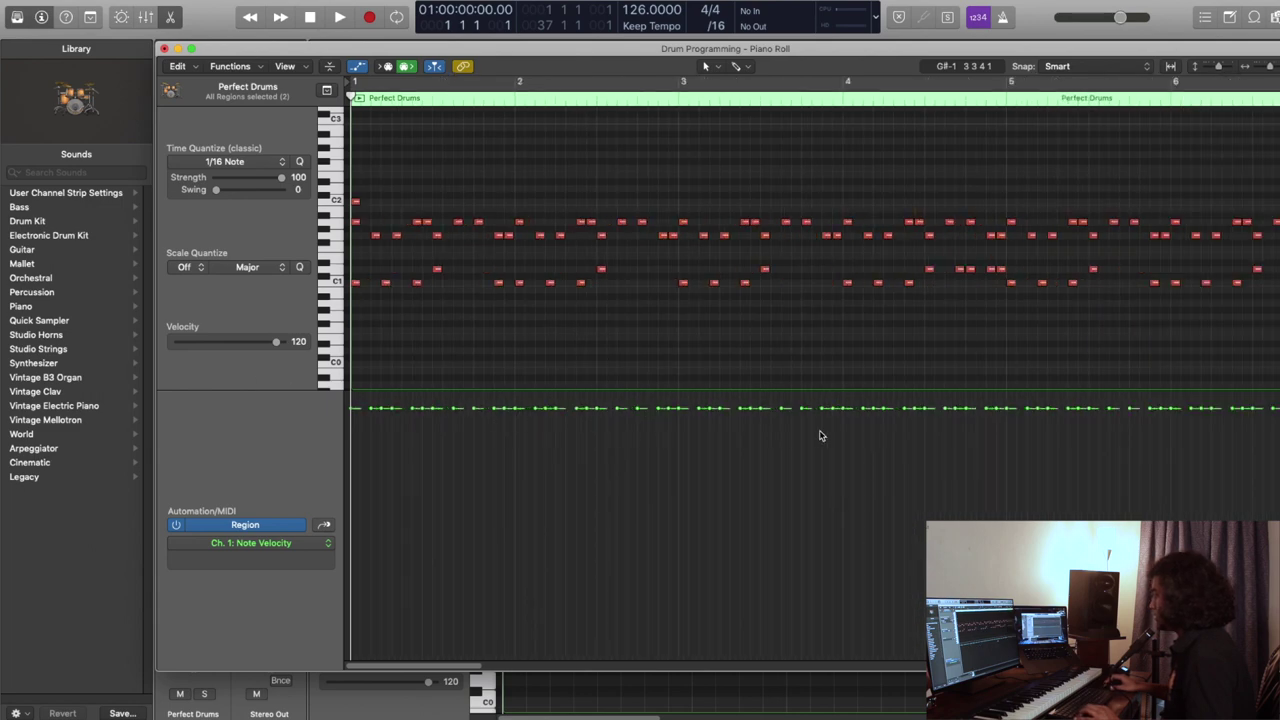
scroll(1161, 414, "down", 4)
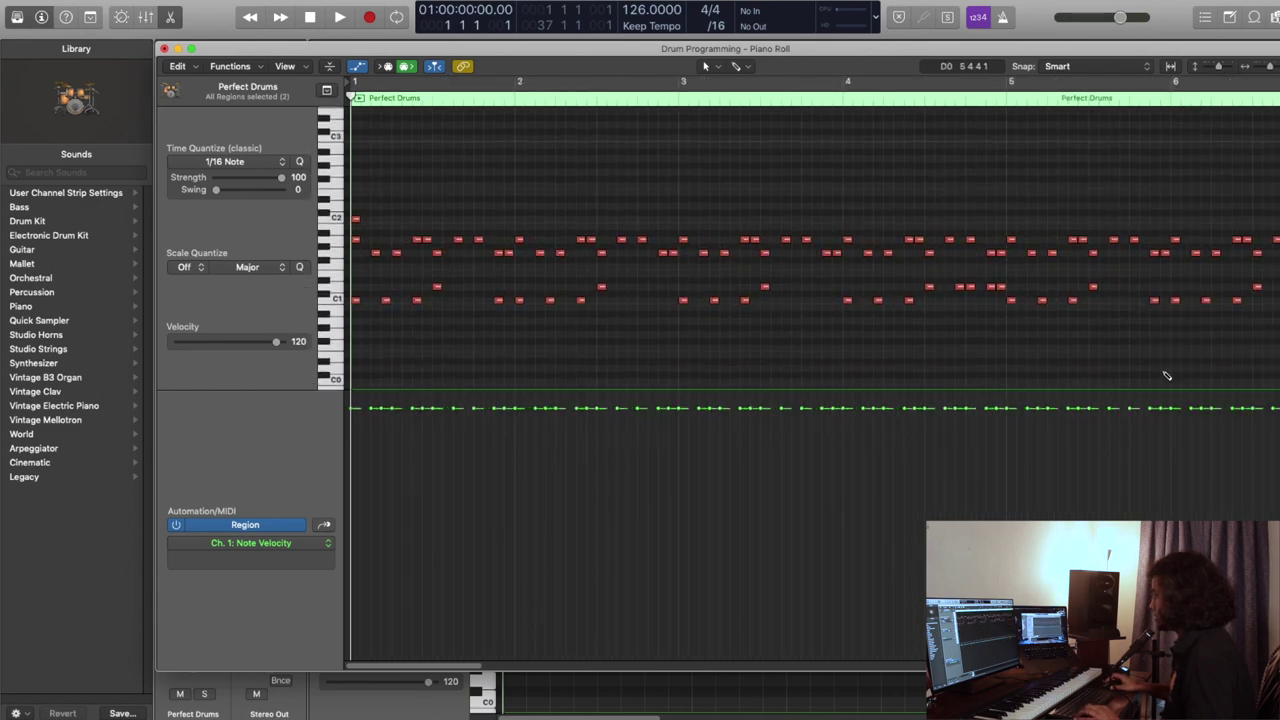
Step: Try velocities of 91 and 121 on the C1 note at the start of bar 3
scroll(1160, 428, "down", 3)
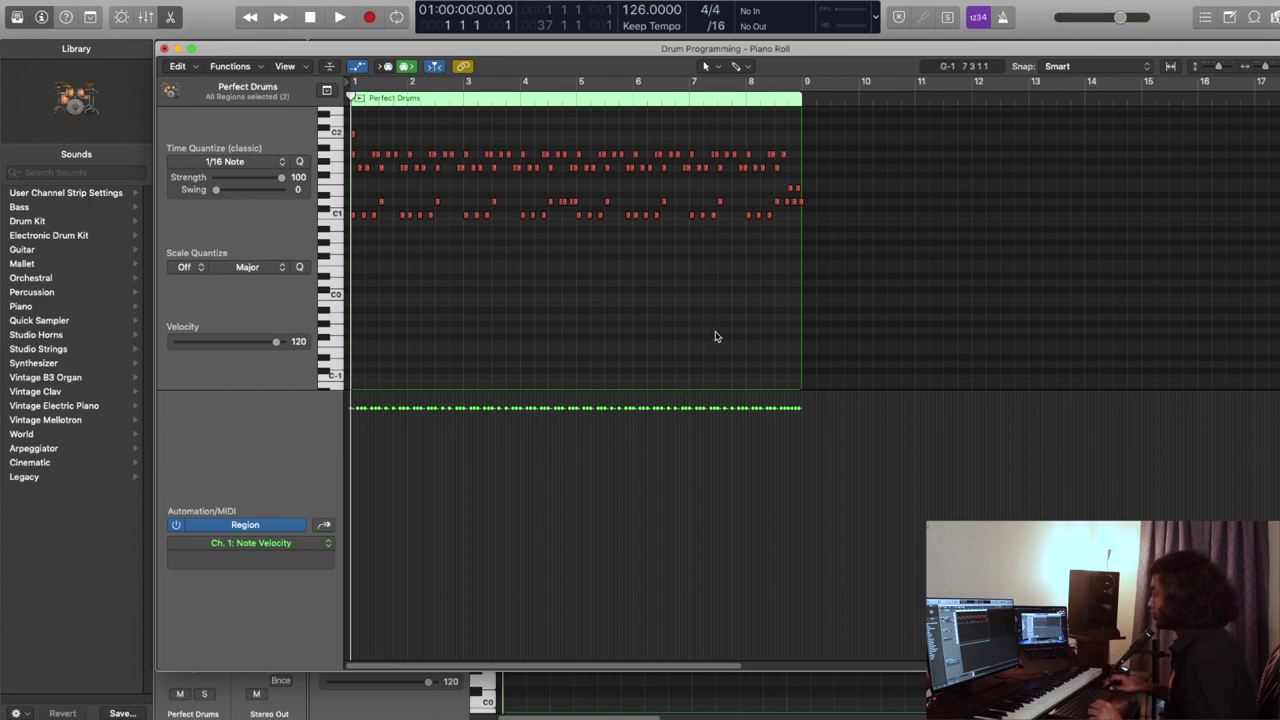
key("super+Right")
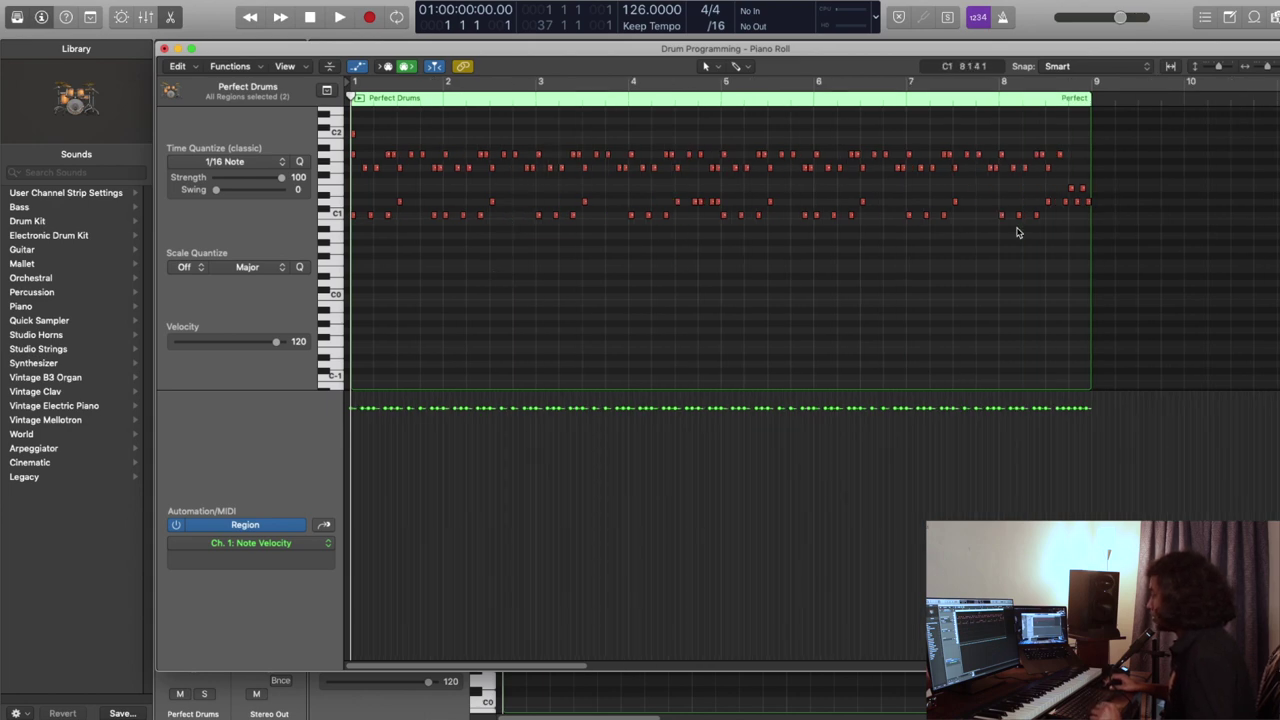
left_click(538, 214)
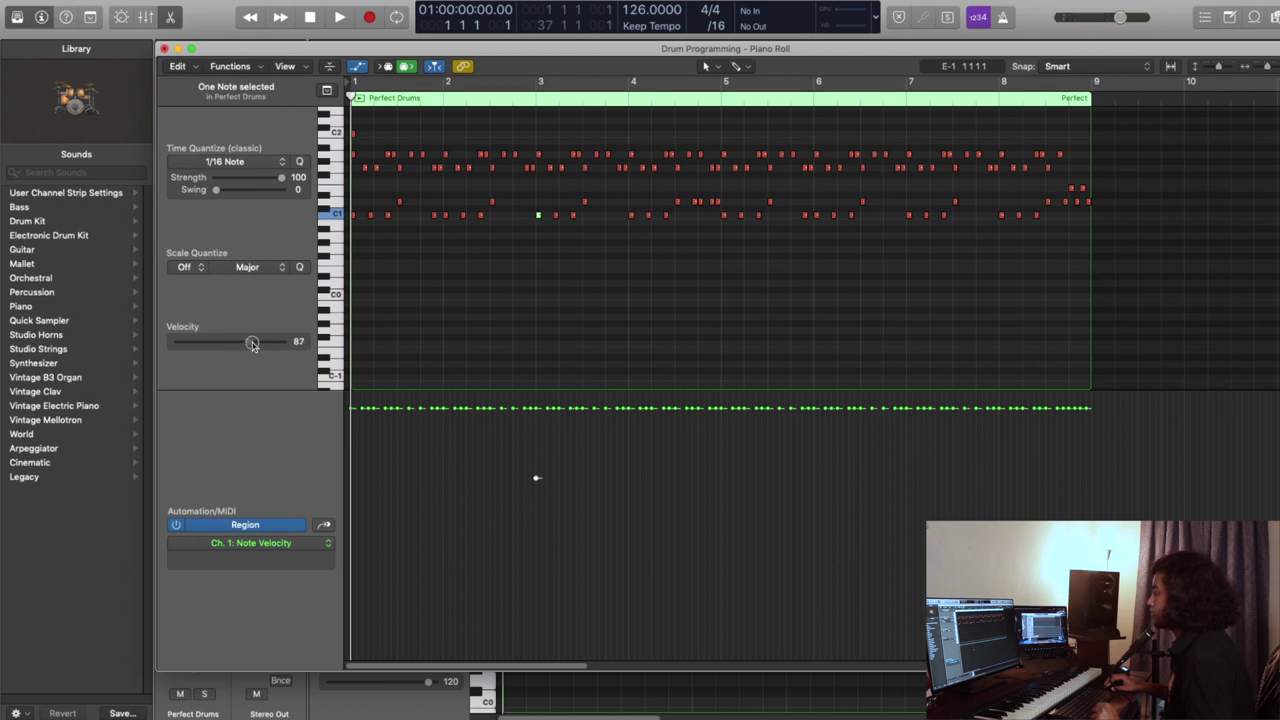
left_click_drag(258, 343, 252, 345)
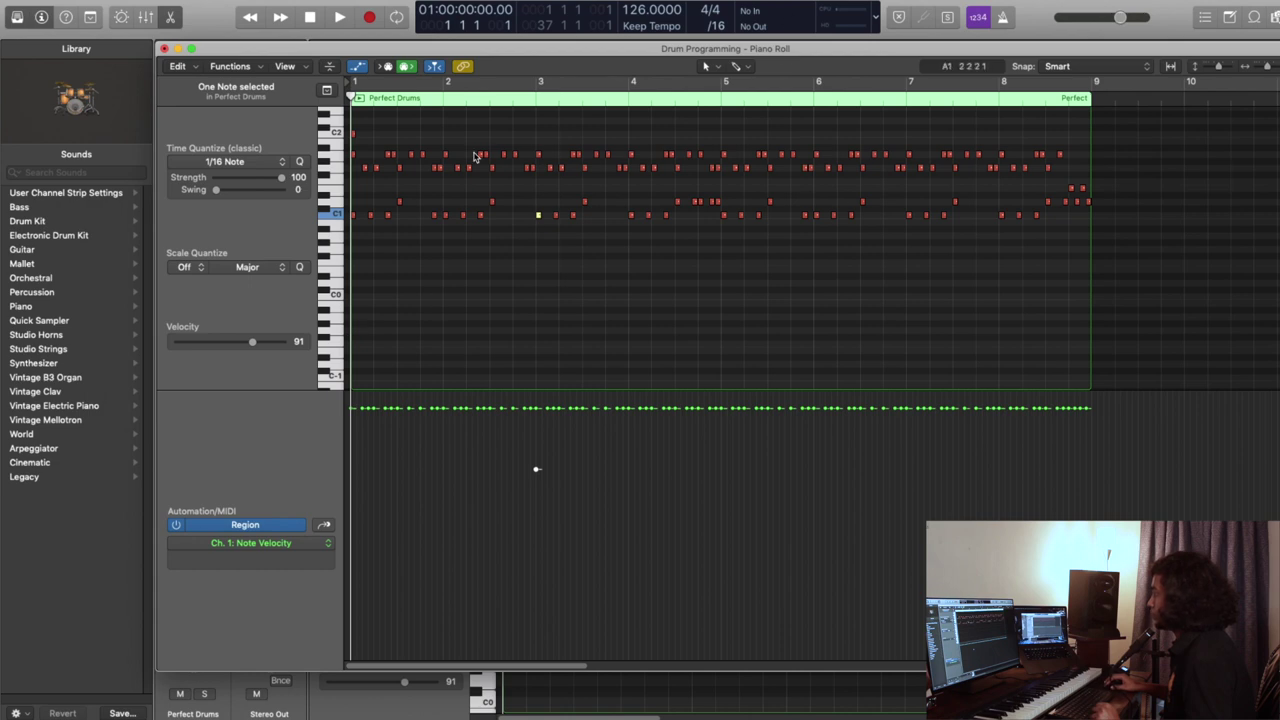
left_click(537, 212)
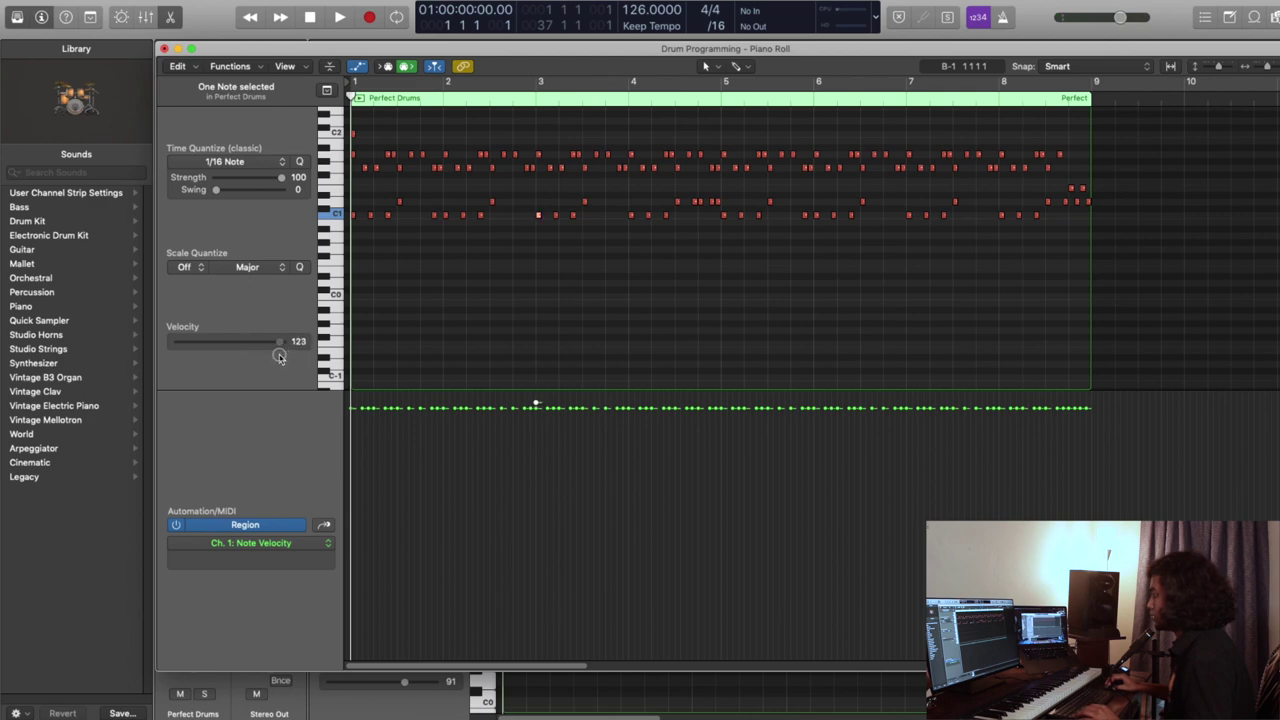
left_click(620, 323)
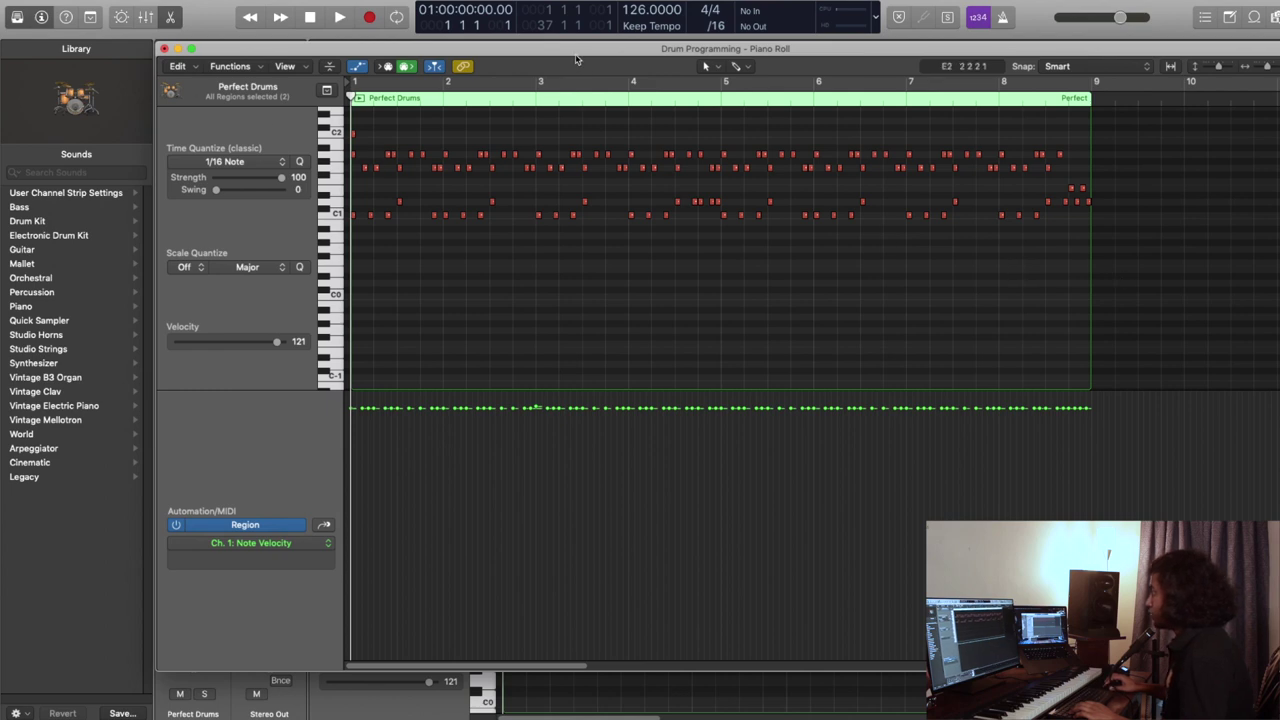
Step: Open the Random Velocity MIDI Transform for the drum notes and set its random range to 80 through 118
left_click_drag(574, 59, 528, 46)
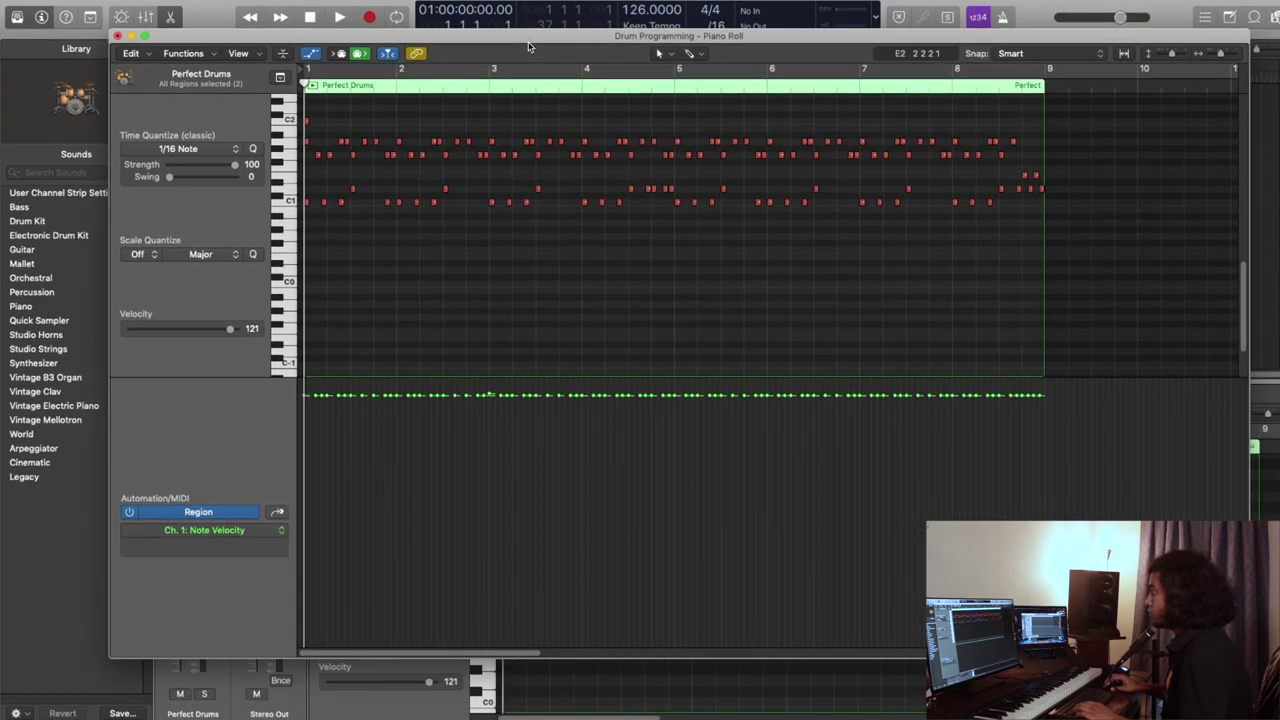
left_click(200, 55)
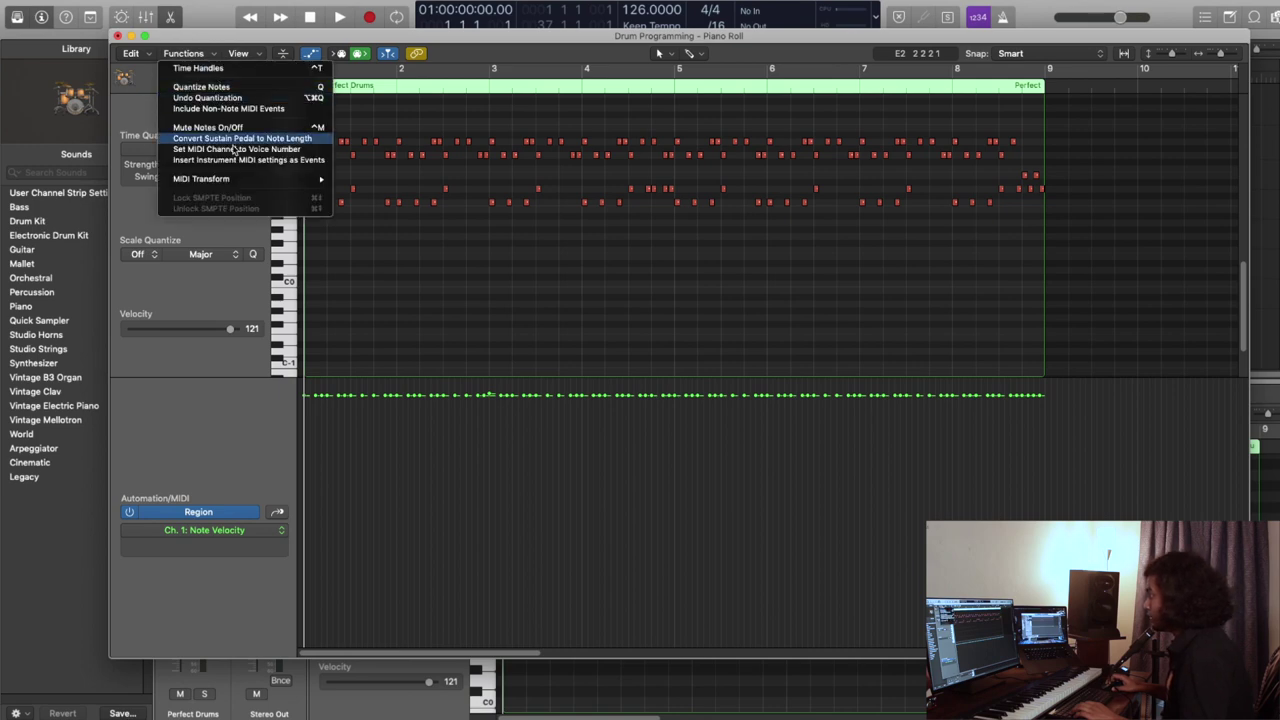
mouse_move(258, 182)
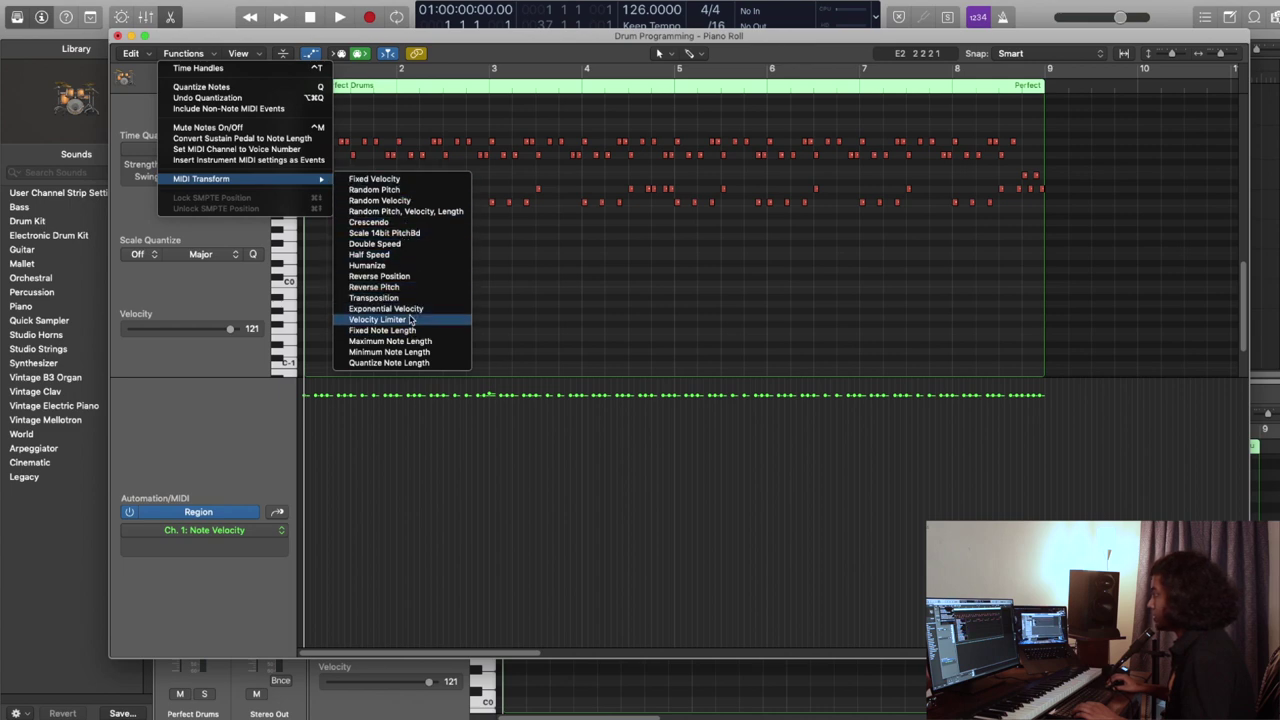
left_click(400, 202)
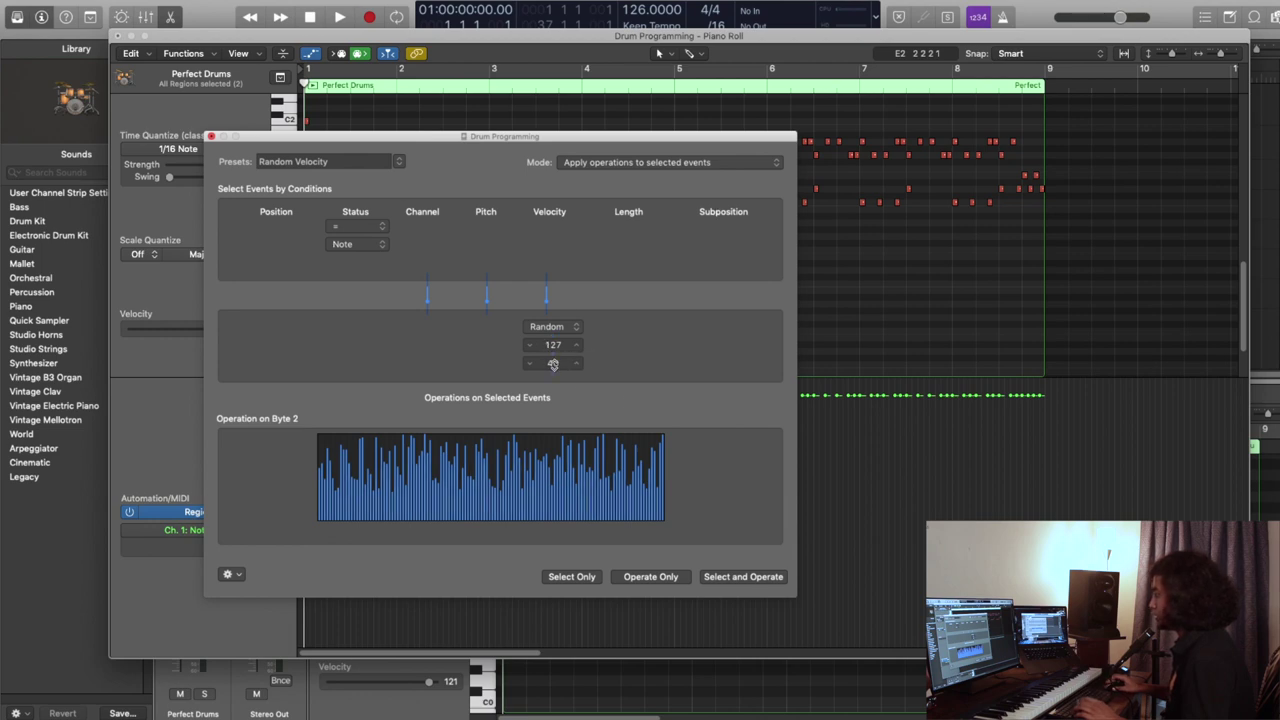
left_click_drag(553, 364, 552, 363)
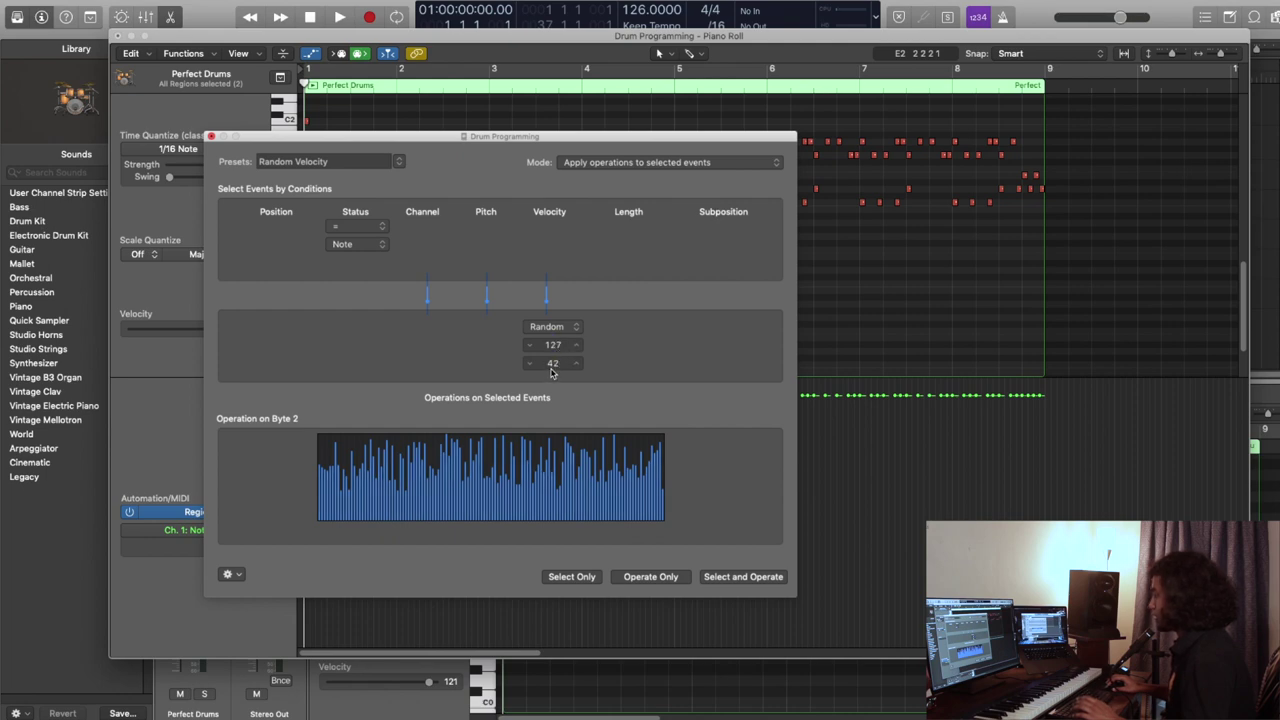
left_click_drag(554, 362, 554, 364)
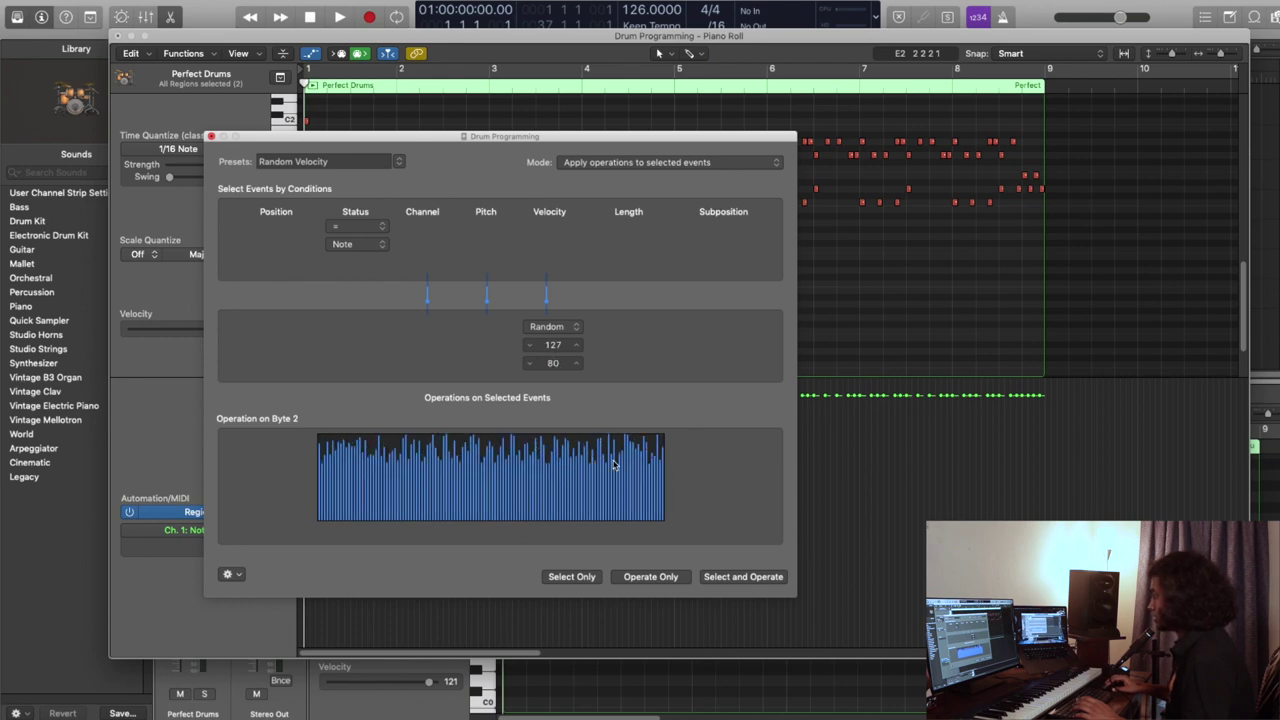
scroll(557, 345, "down", 9)
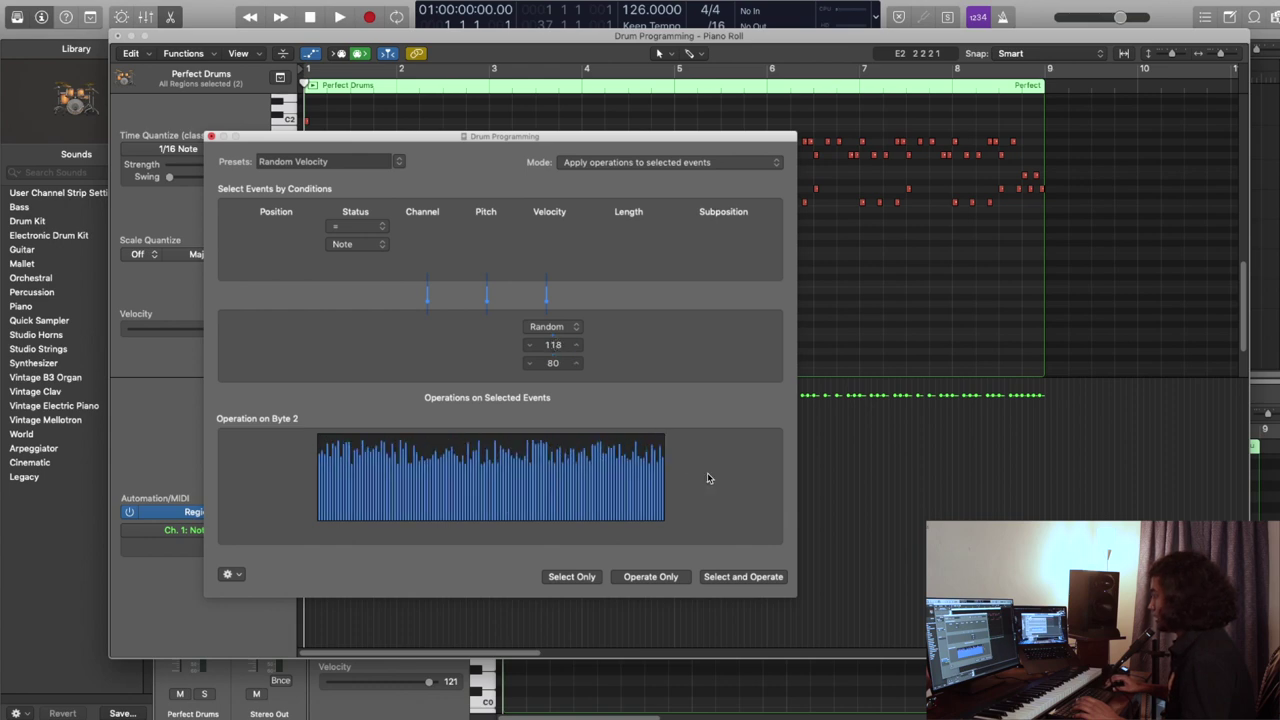
Step: Select and randomize all drum note velocities with the transform, close it, and clear the note selection
left_click(760, 582)
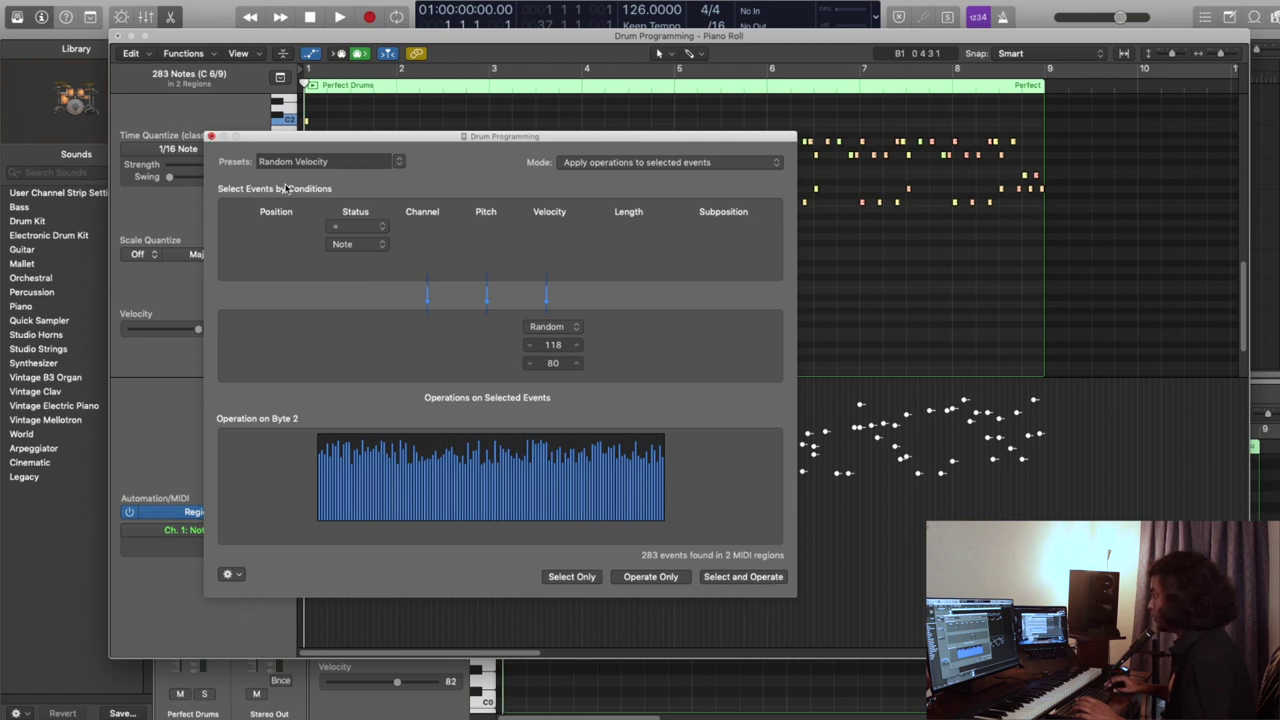
left_click(211, 136)
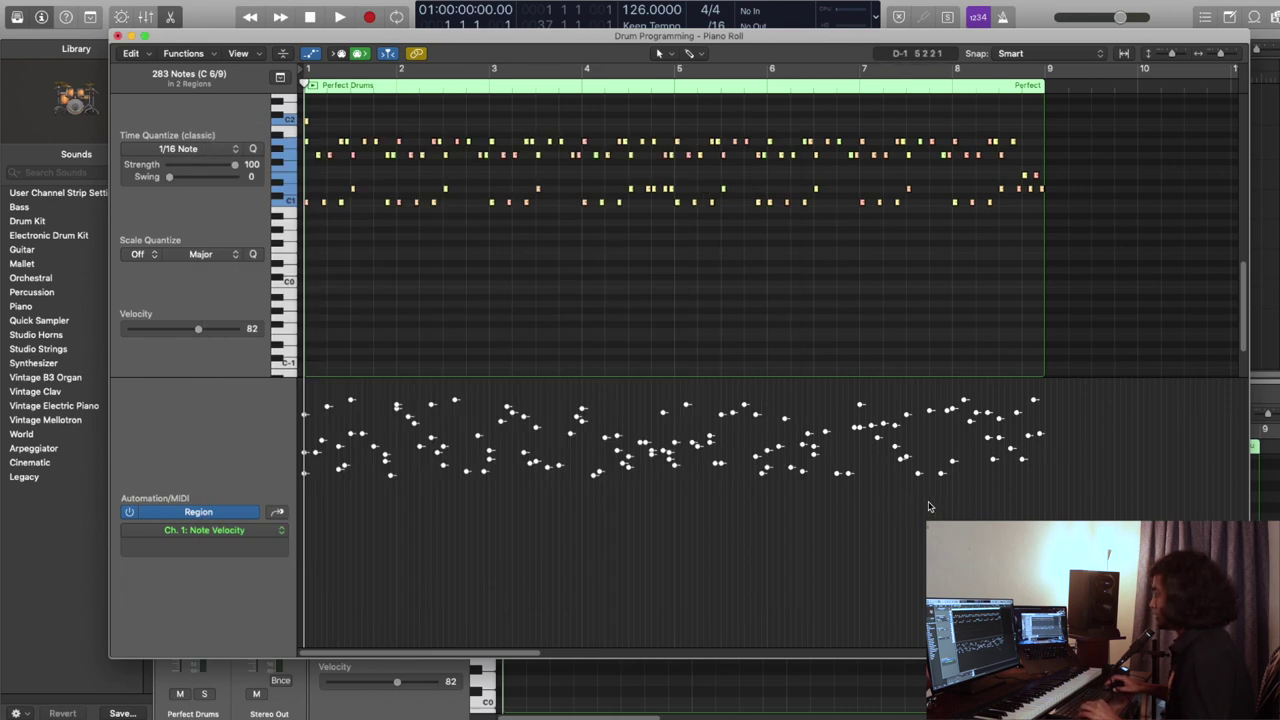
scroll(790, 447, "down", 2)
left_click(535, 530)
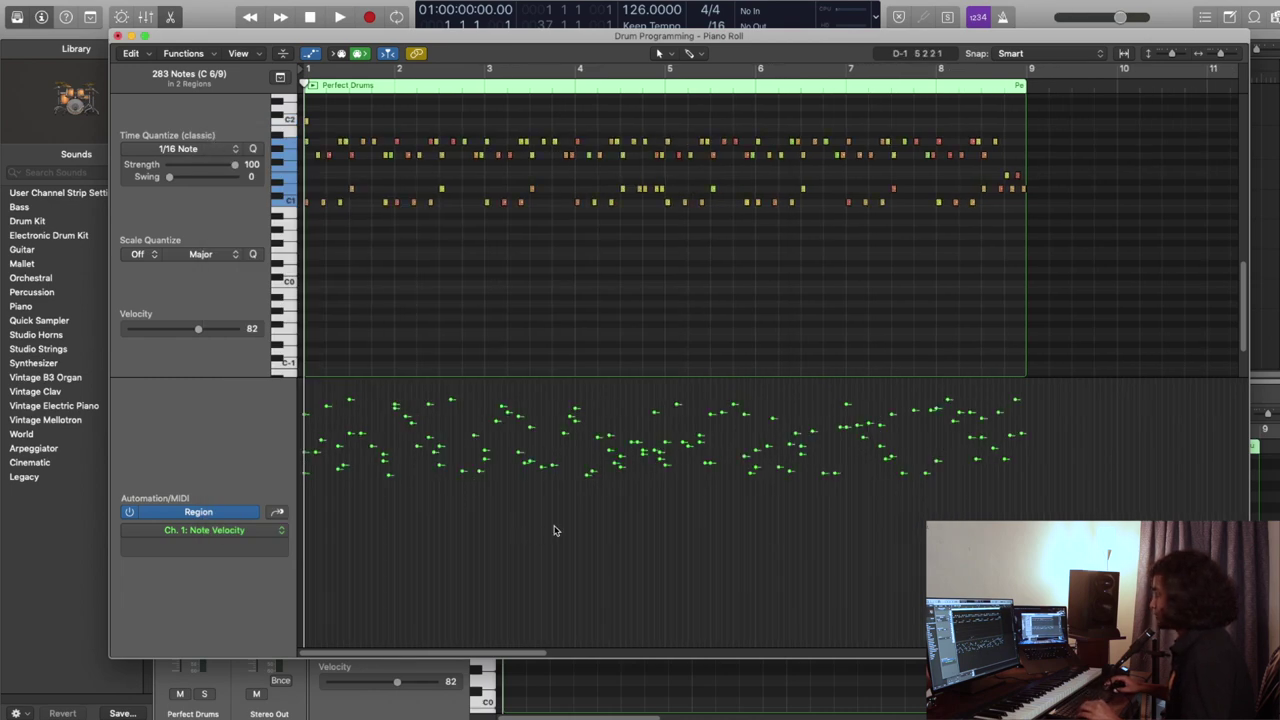
scroll(484, 270, "down", 3)
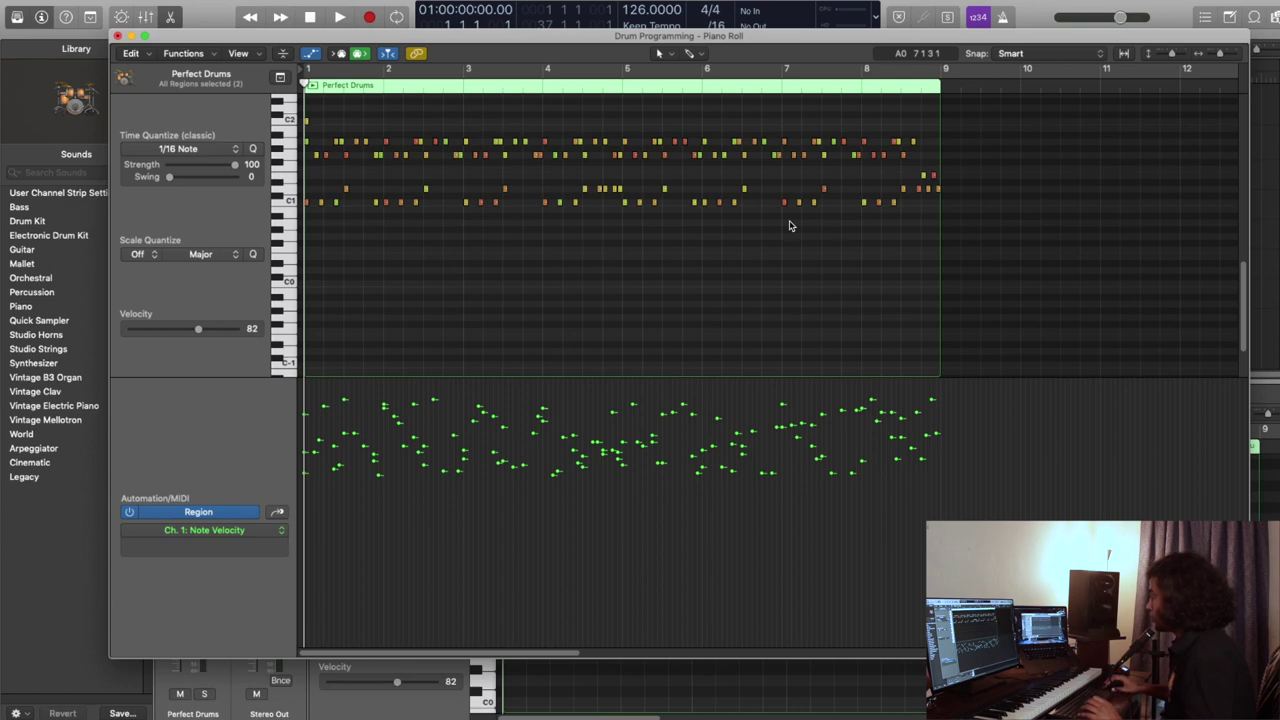
Step: Select all the C1 notes across the eight bars to inspect their velocity points and clear the selection
left_click_drag(926, 216, 866, 215)
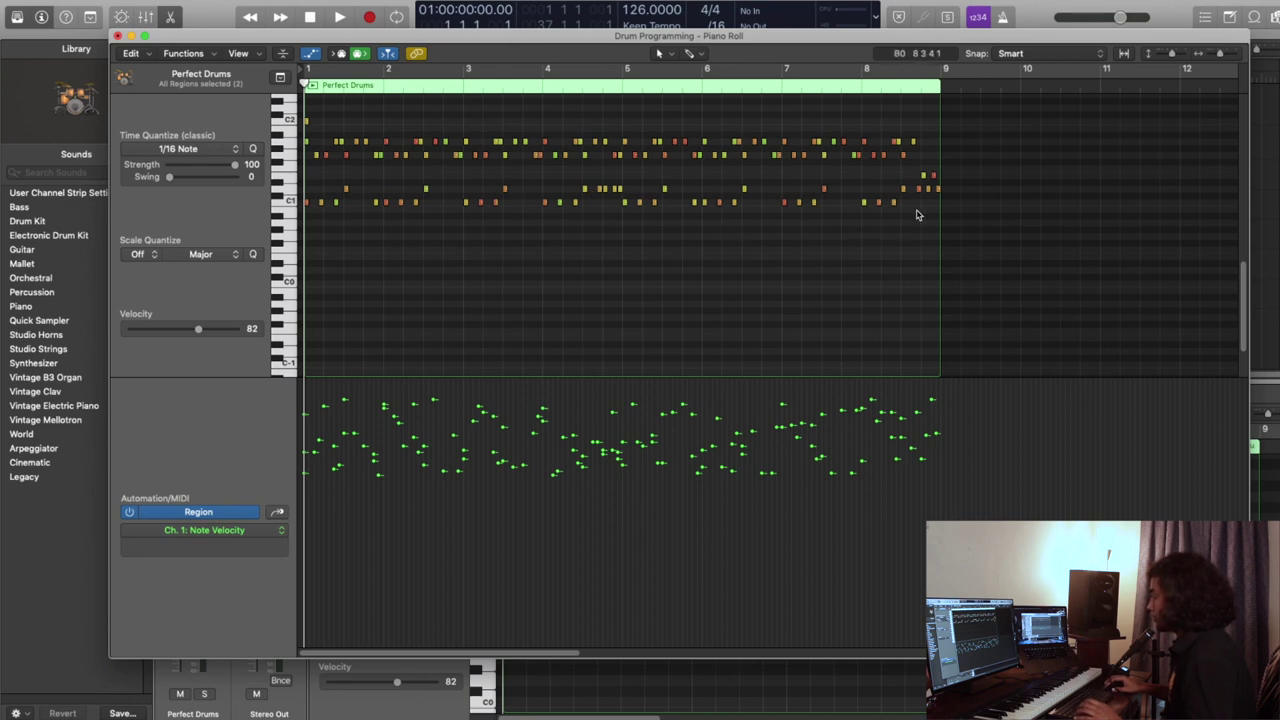
left_click_drag(916, 210, 293, 205)
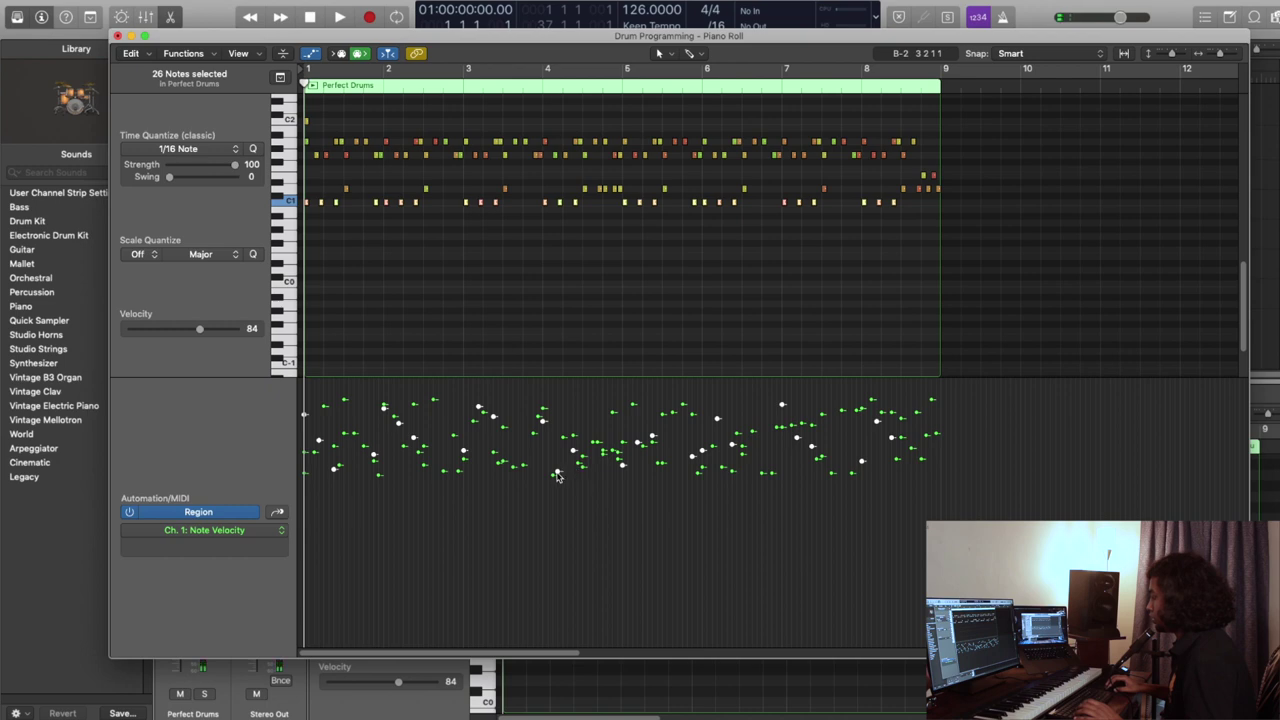
left_click(655, 295)
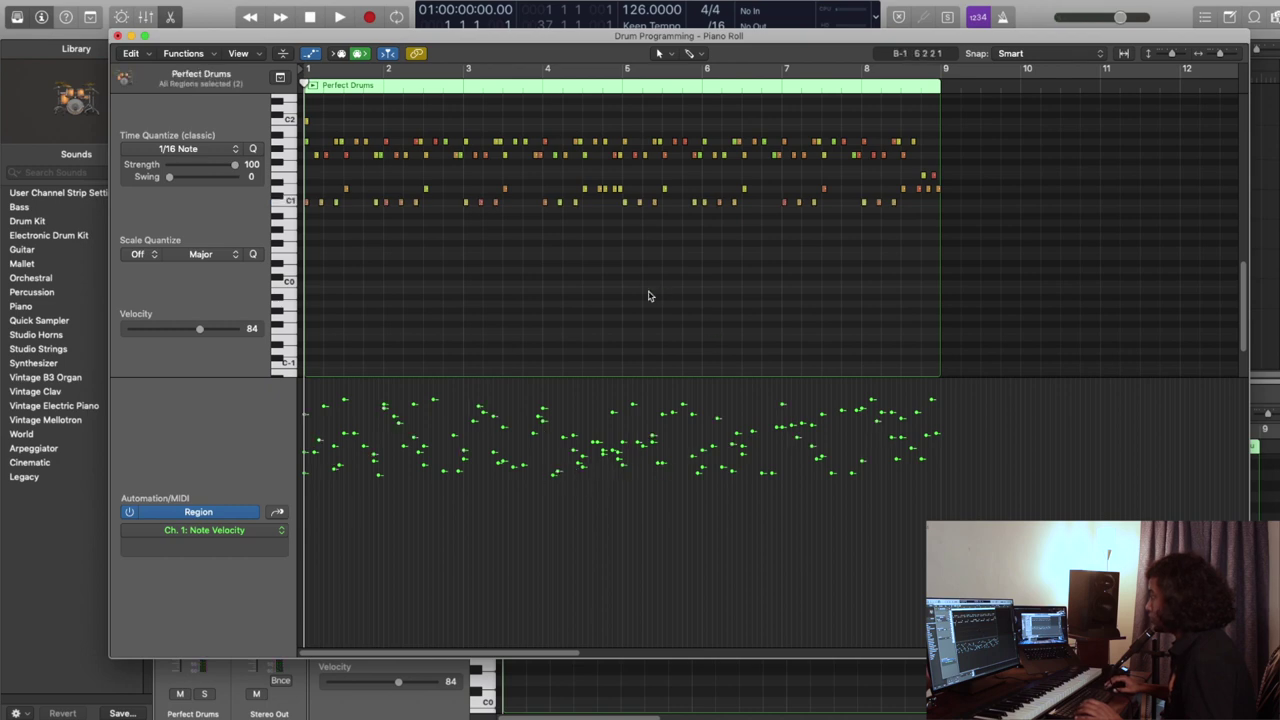
Step: Raise the third C1 note in bar 1 to velocity 109 and check the C1 and D1 notes up to bar 2
left_click(338, 203)
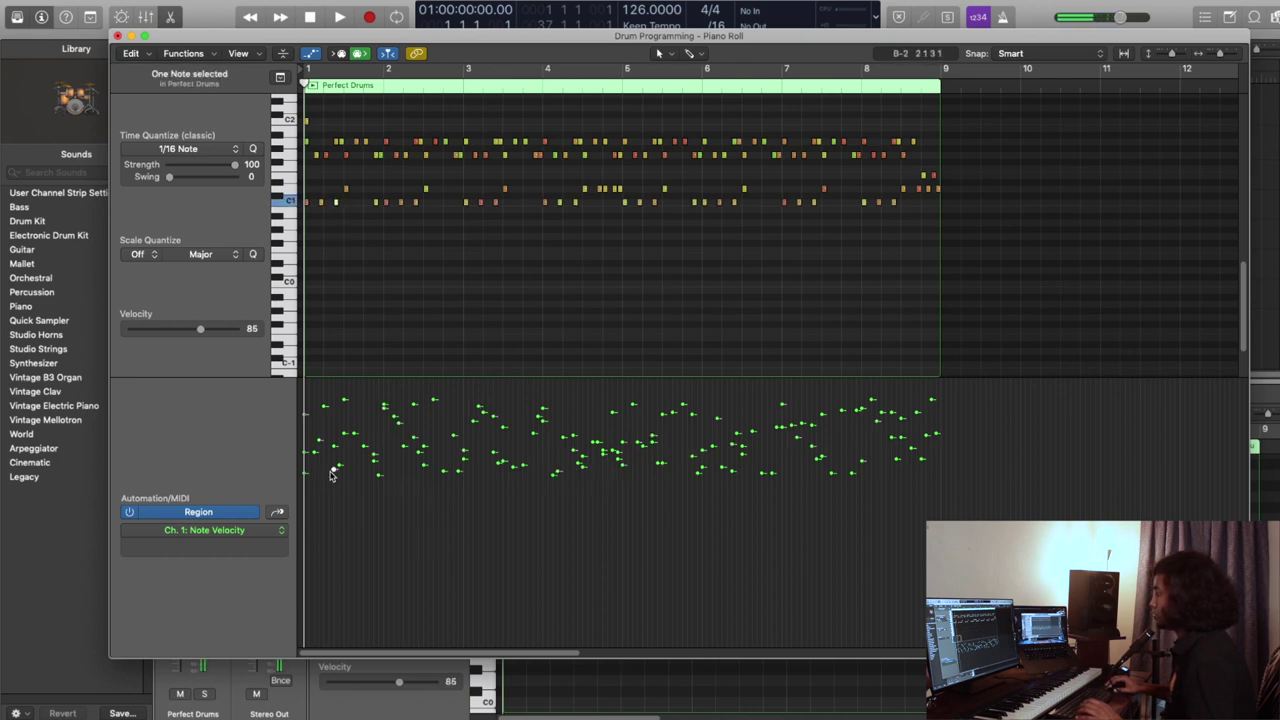
left_click_drag(333, 462, 332, 420)
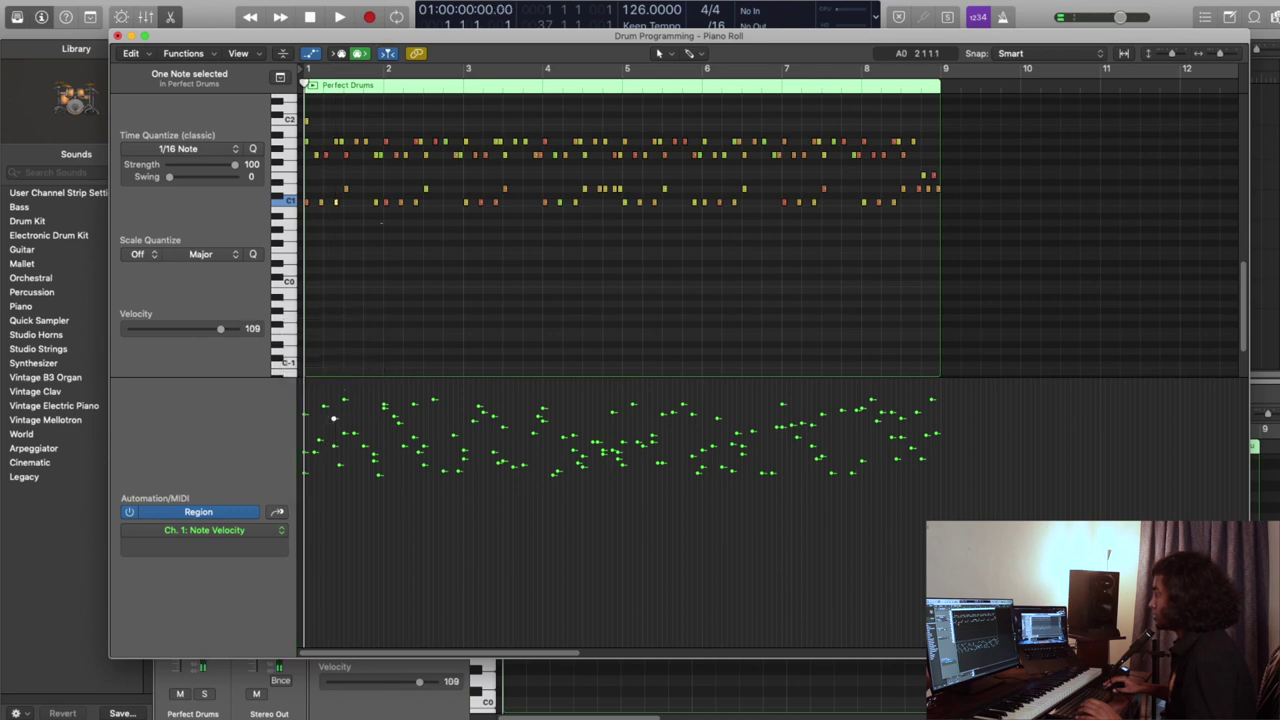
left_click(369, 218)
left_click(374, 202)
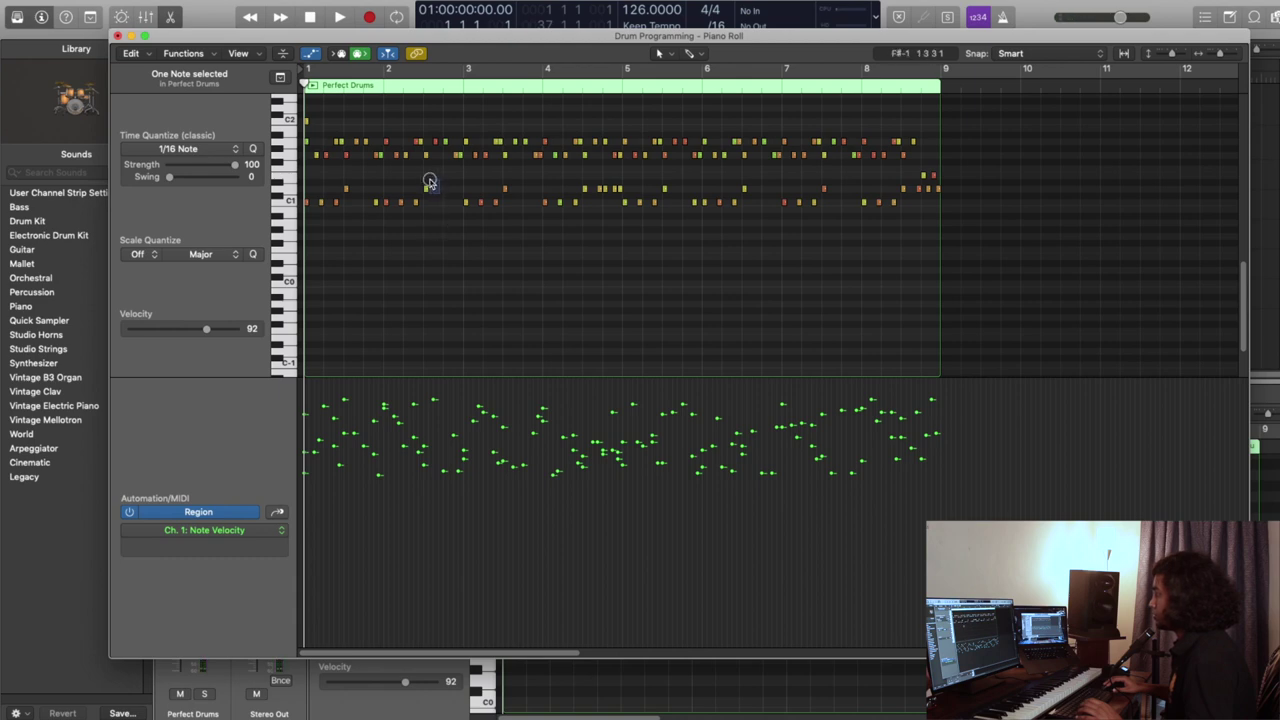
left_click(436, 236)
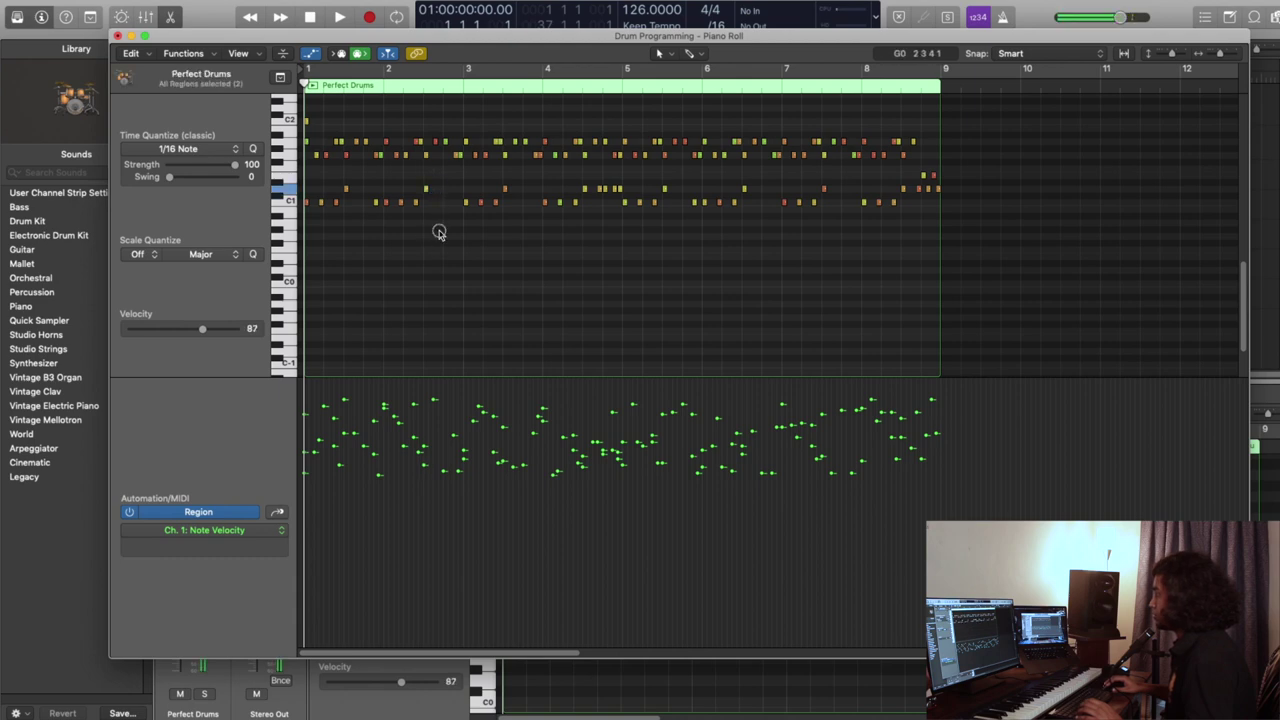
Step: Raise the C1 note at the start of bar 5 to velocity 102 and the second C1 note in bar 4 to 94
left_click(624, 202)
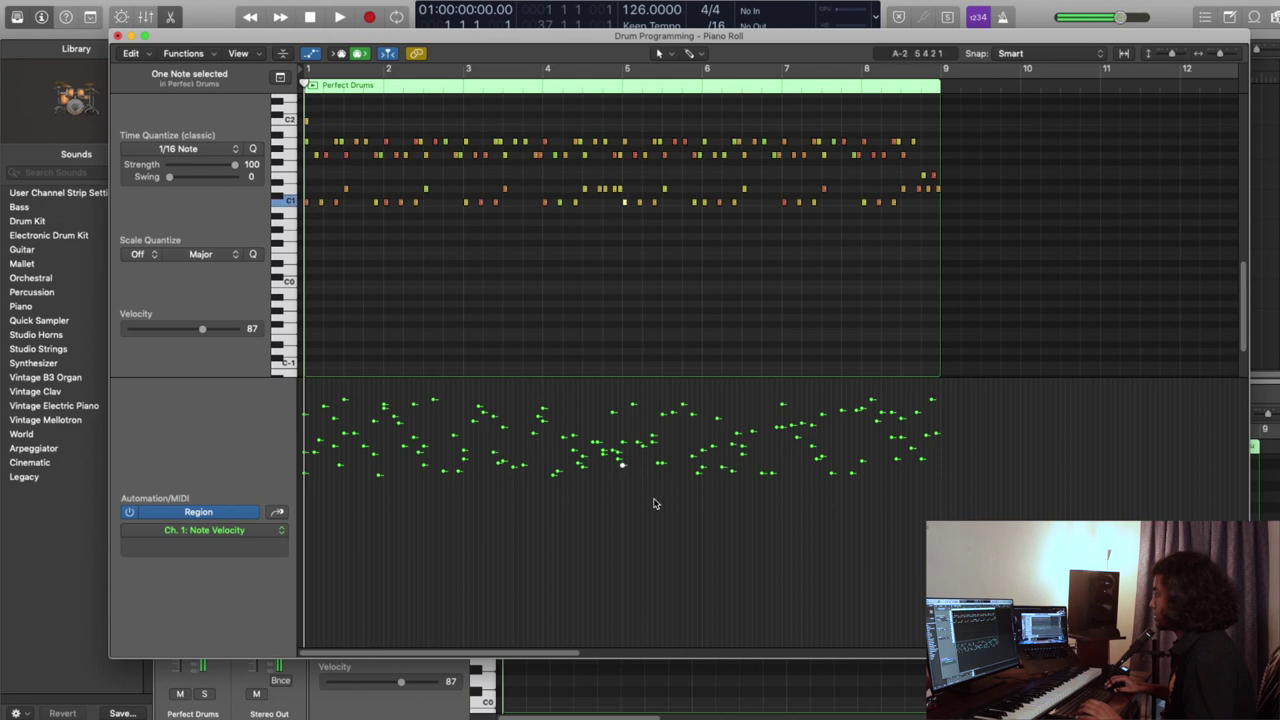
left_click_drag(624, 468, 623, 433)
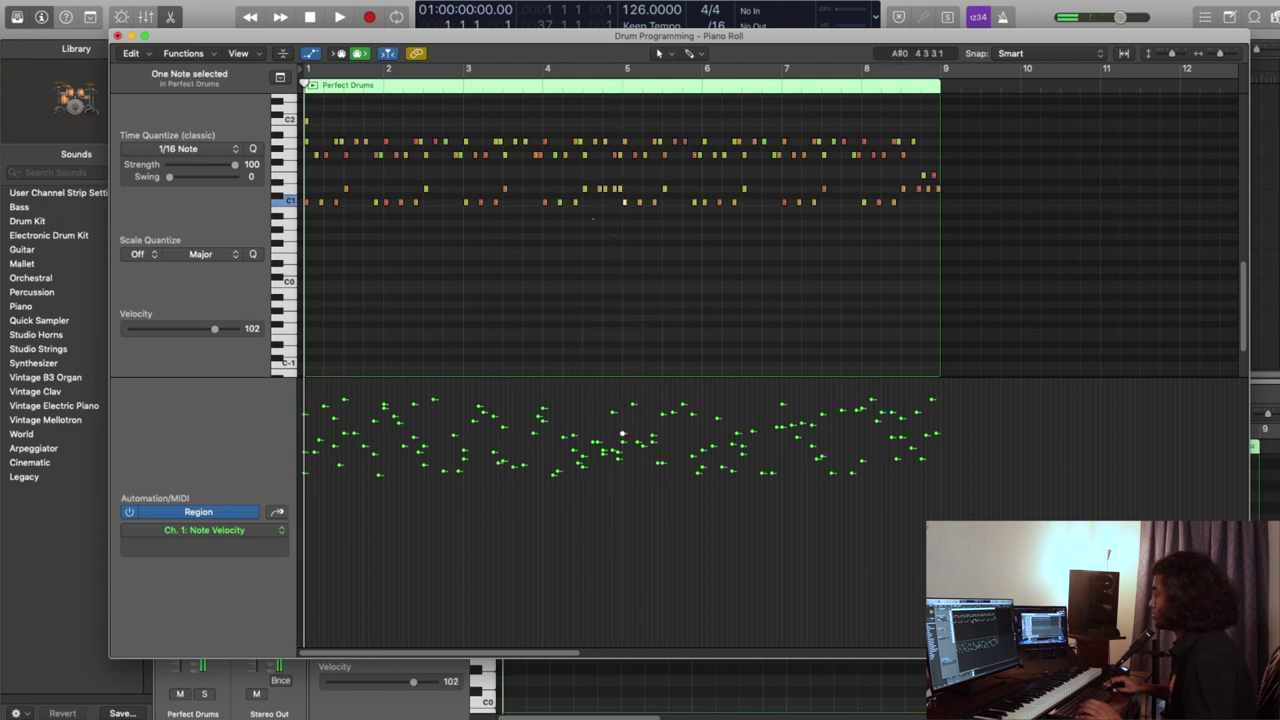
left_click(559, 202)
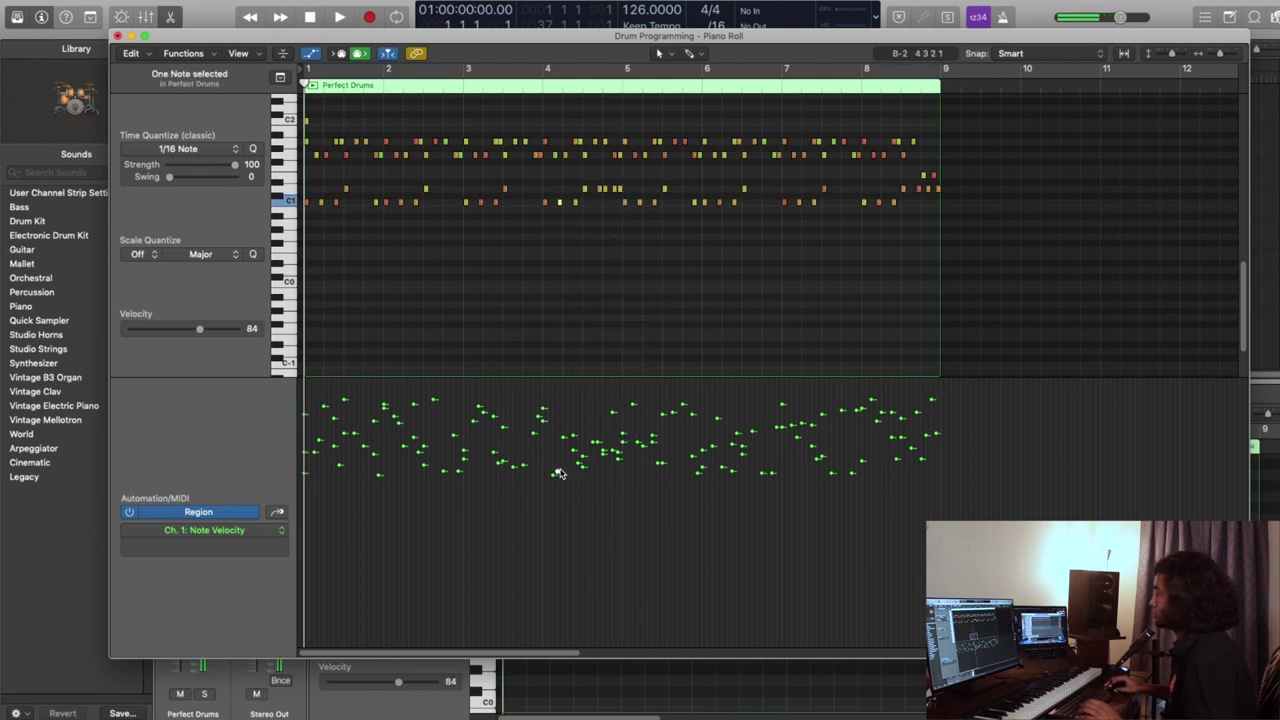
left_click_drag(559, 452, 559, 430)
left_click(877, 237)
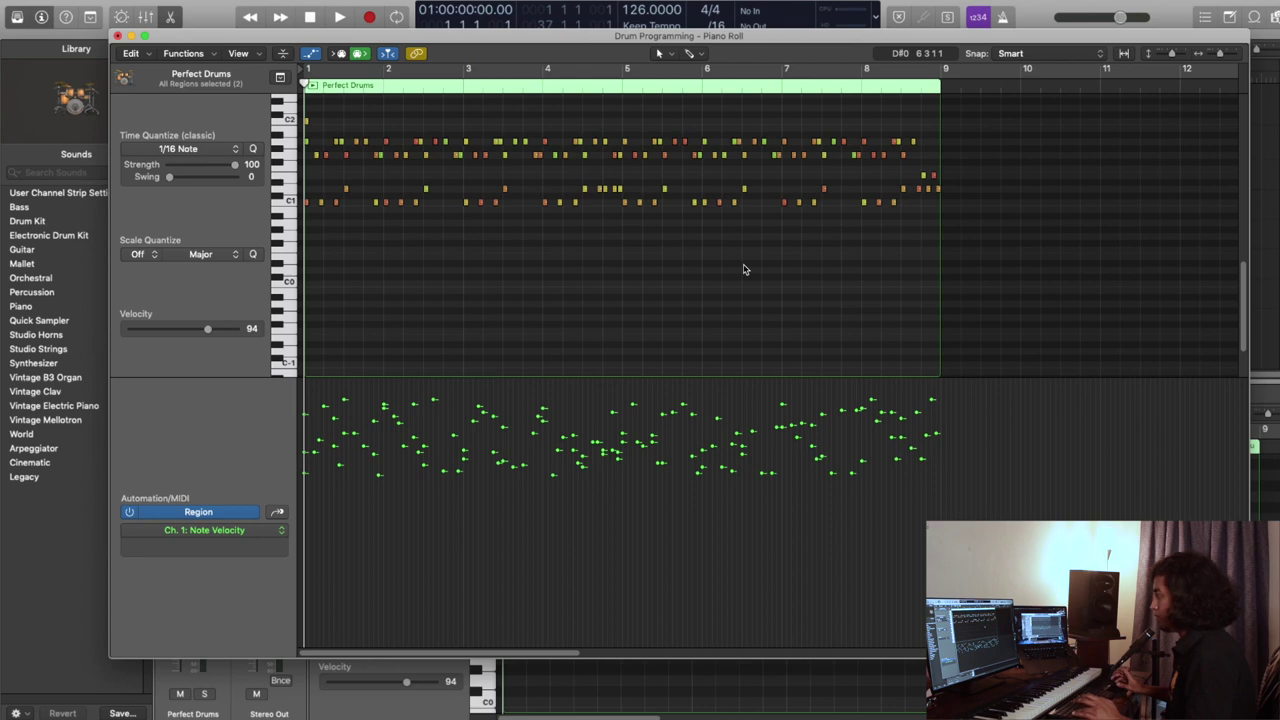
Step: Hide the Piano Roll's automation area and play the whole drum pattern from bar 1 with its edited velocities
key("a")
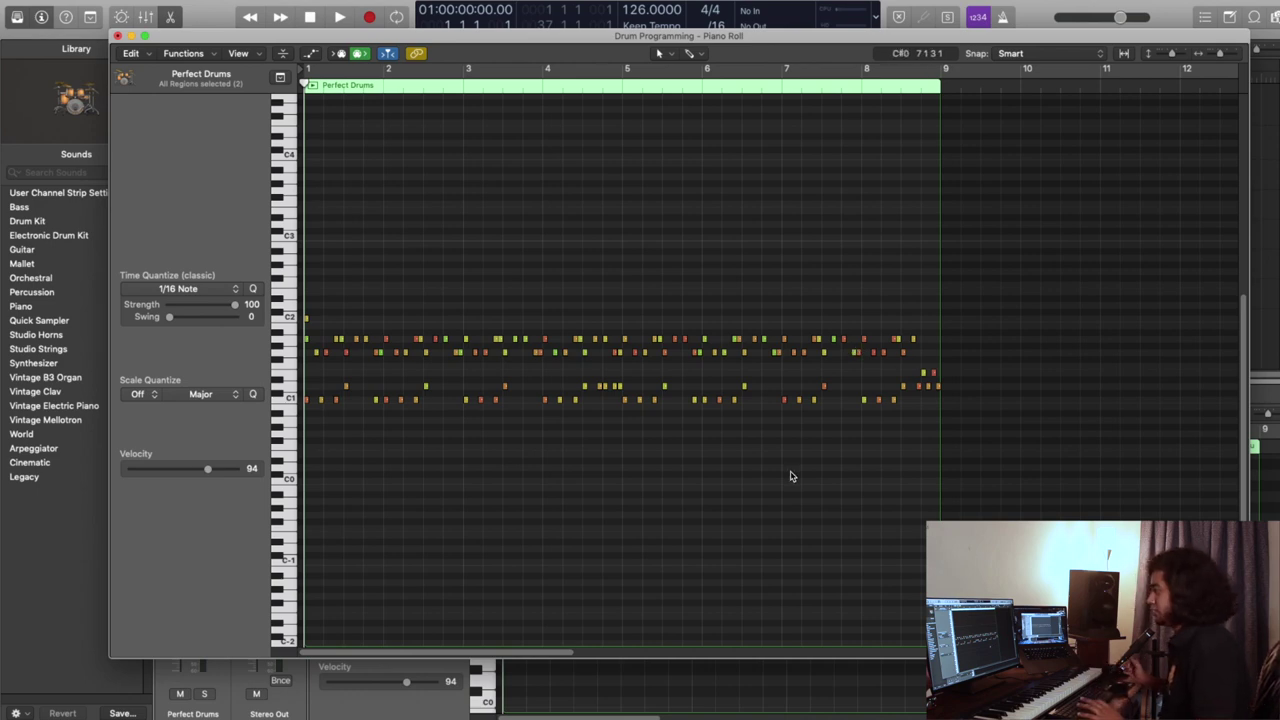
key("space")
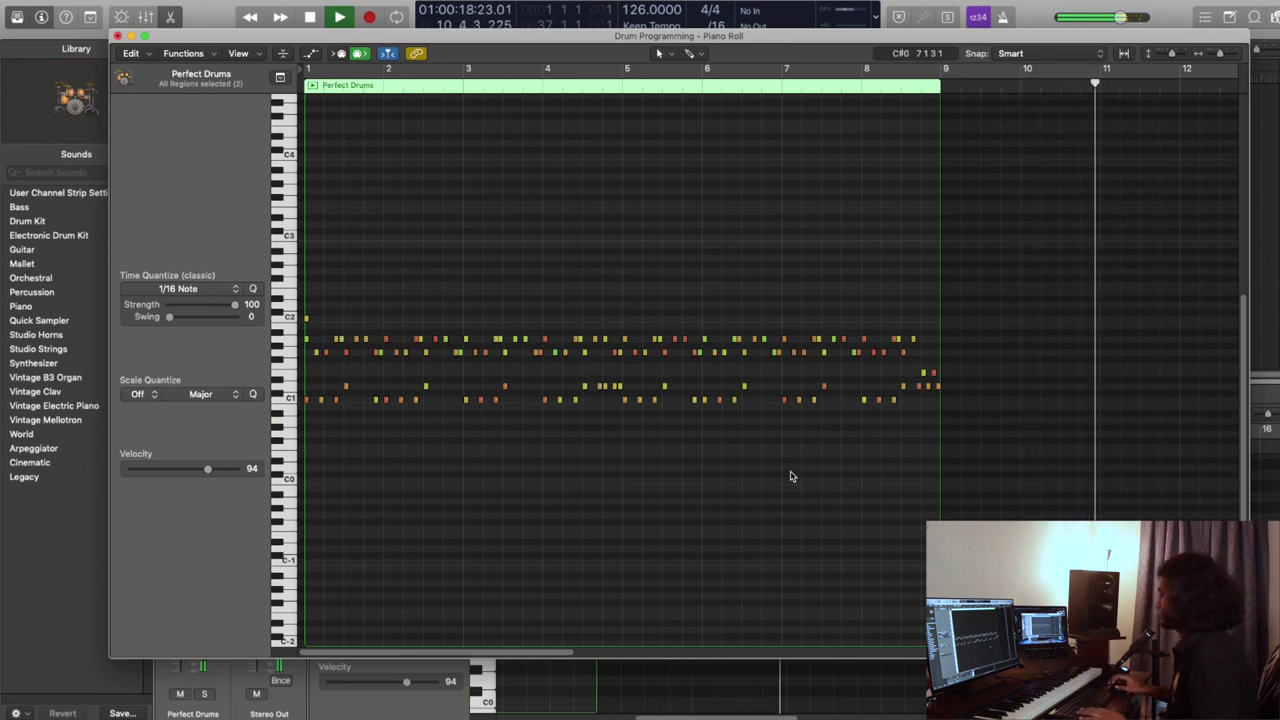
key("space")
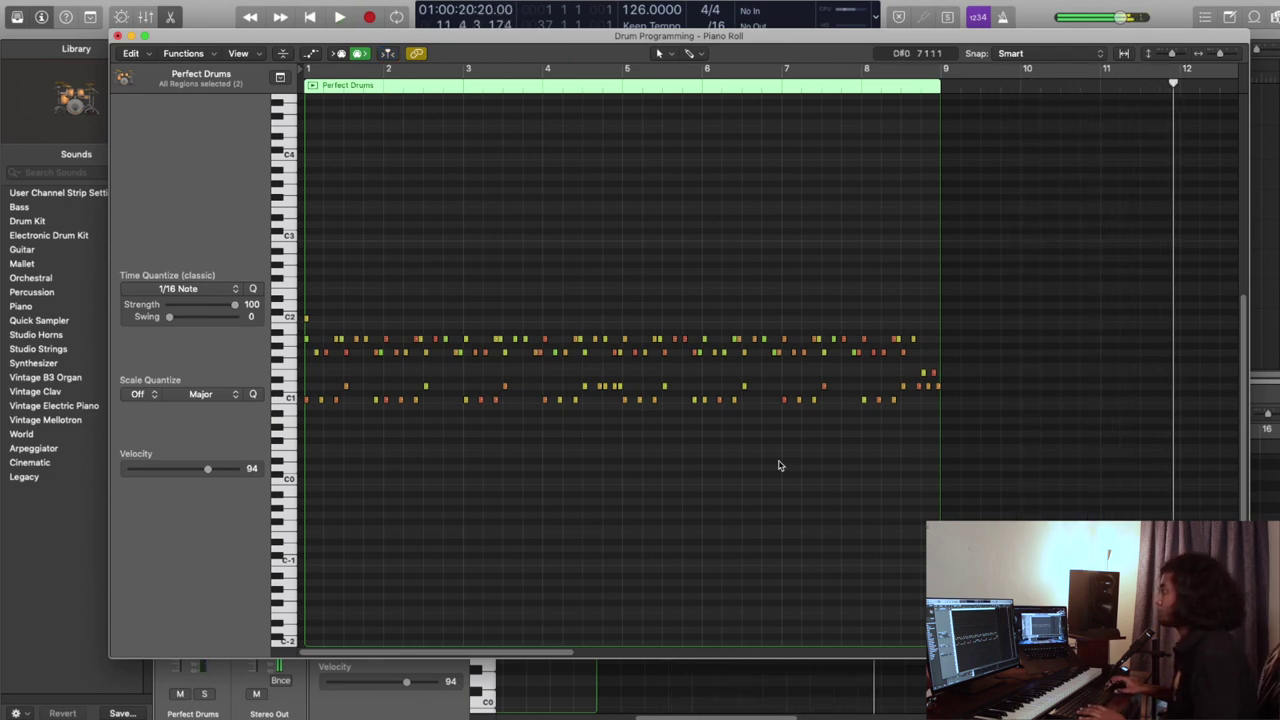
key("super+w")
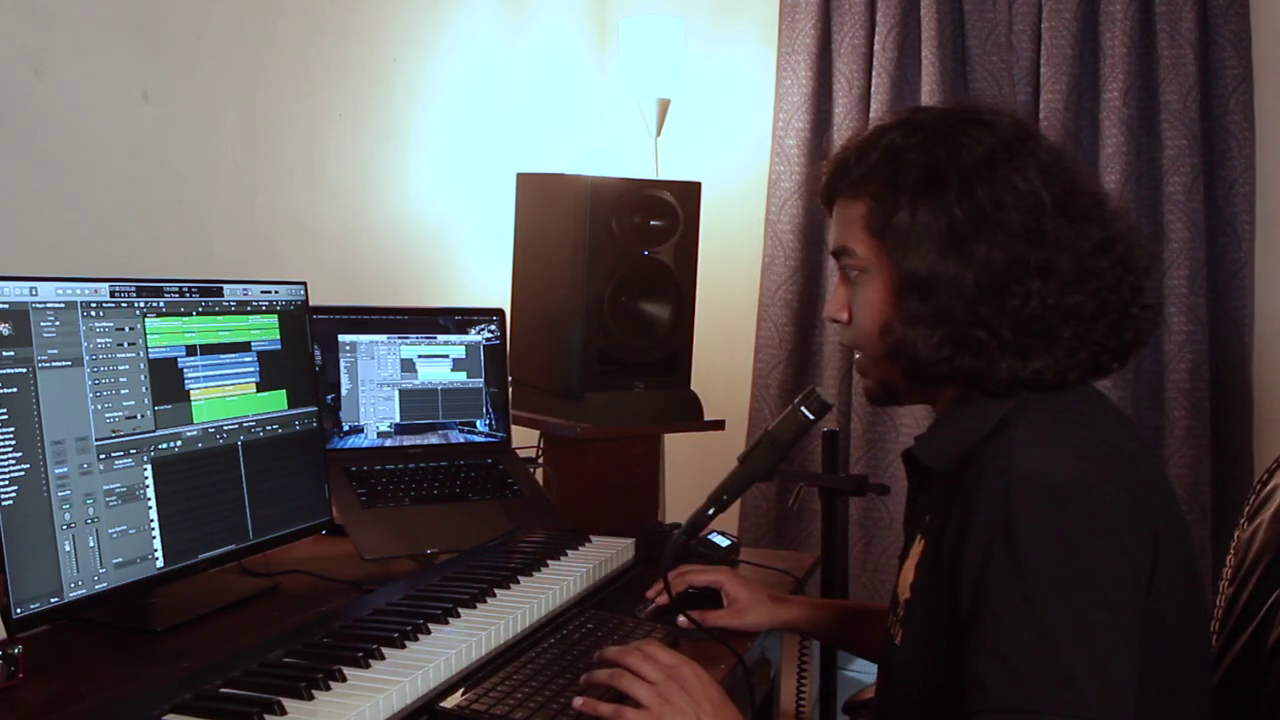
key("super+d")
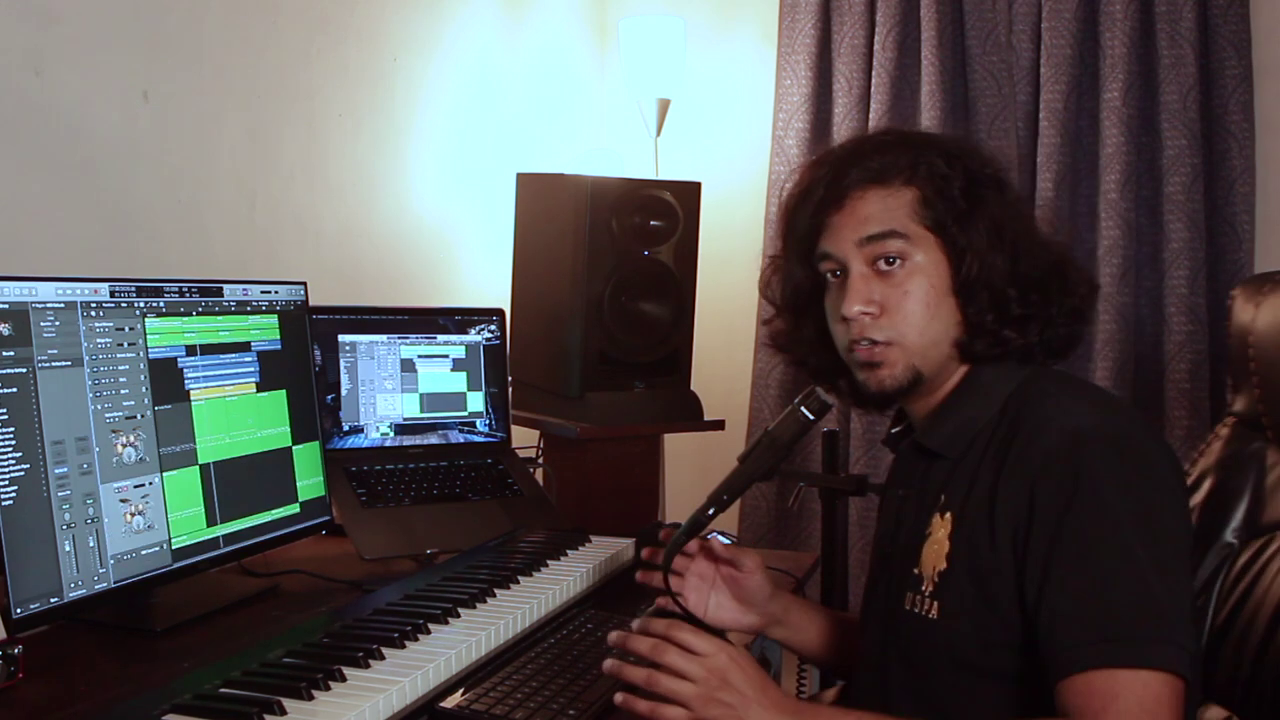